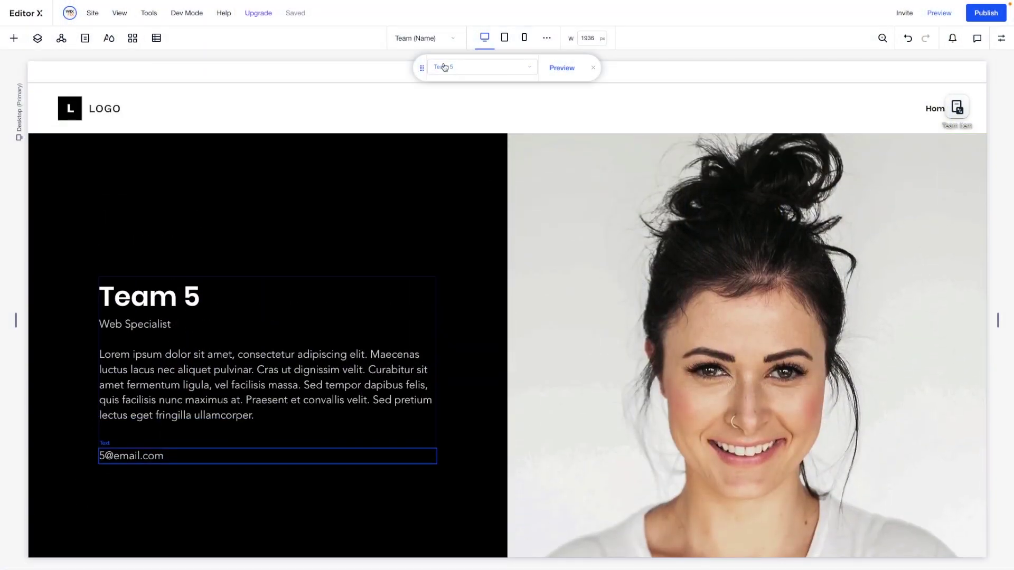
# On the About page, add a blank section directly beneath the team member cards
pyautogui.click(416, 39)
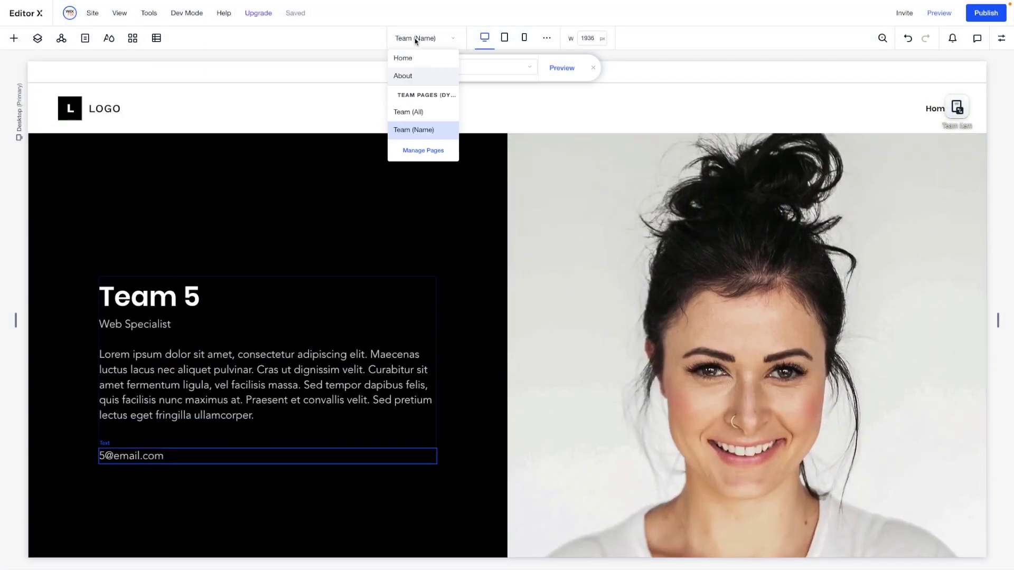
pyautogui.click(410, 76)
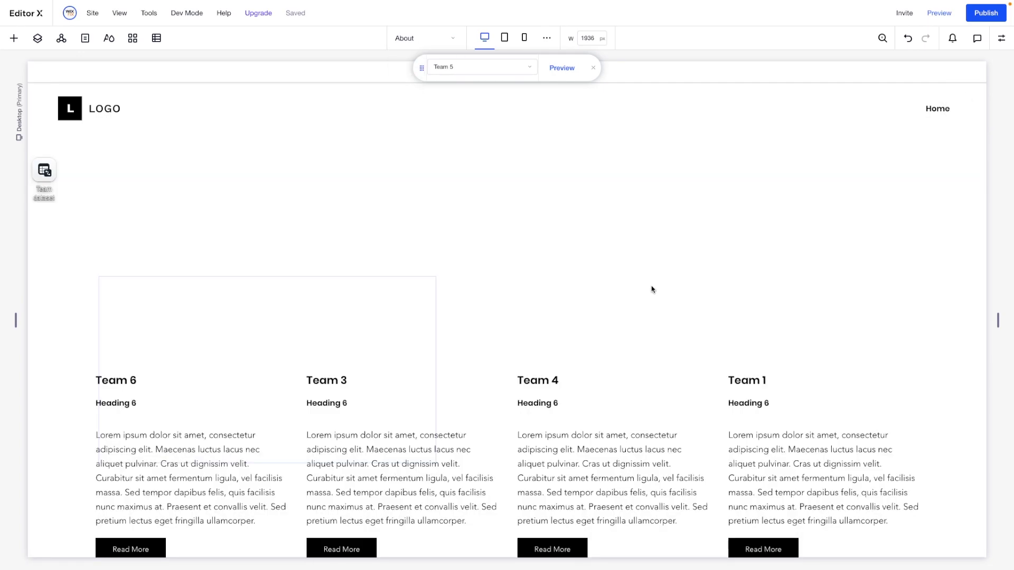
pyautogui.scroll(-10, 651, 288)
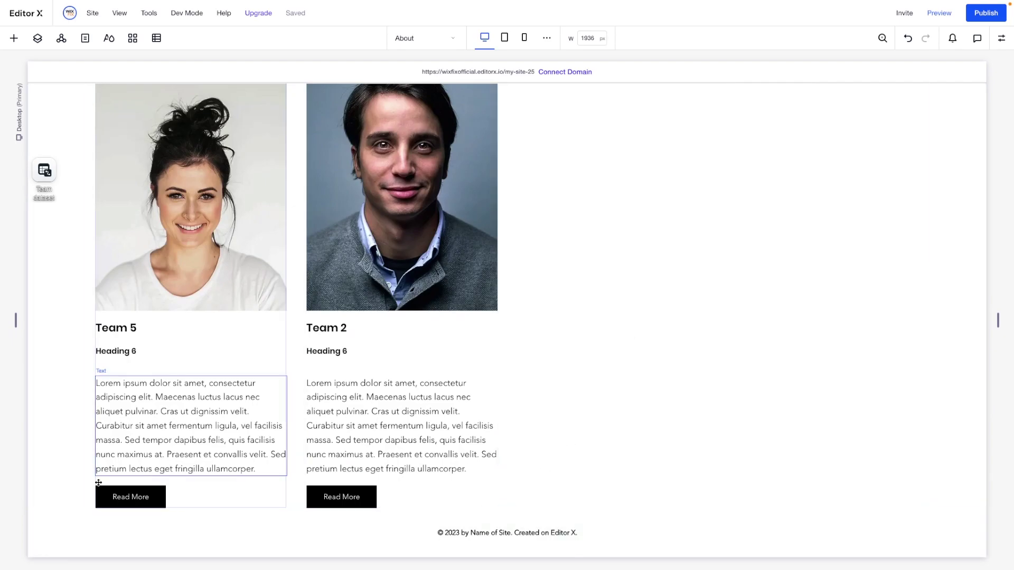
pyautogui.click(57, 491)
pyautogui.click(507, 509)
pyautogui.click(475, 474)
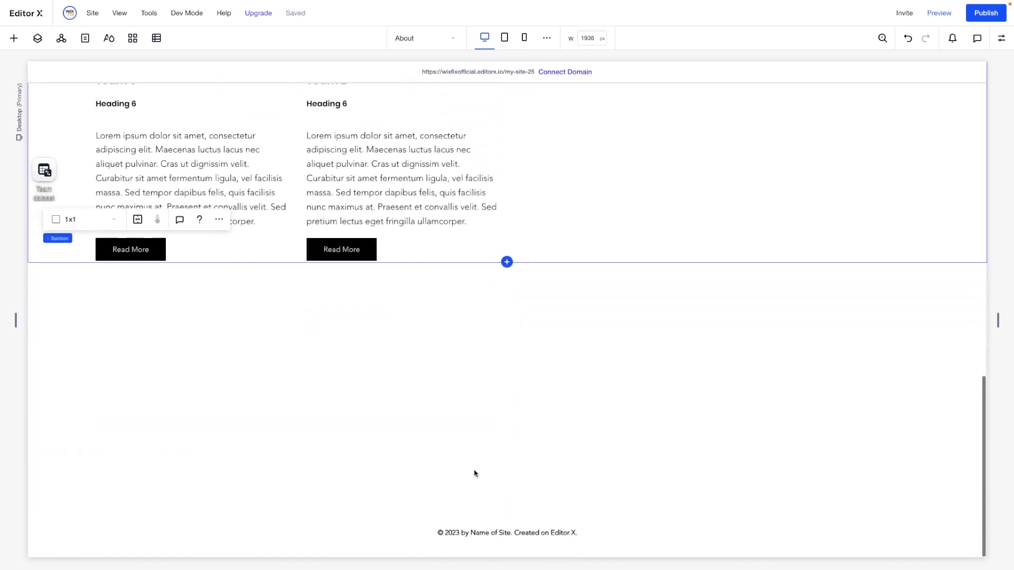
# Add a centred 'Join the Team?' title to the blank section
pyautogui.click(14, 38)
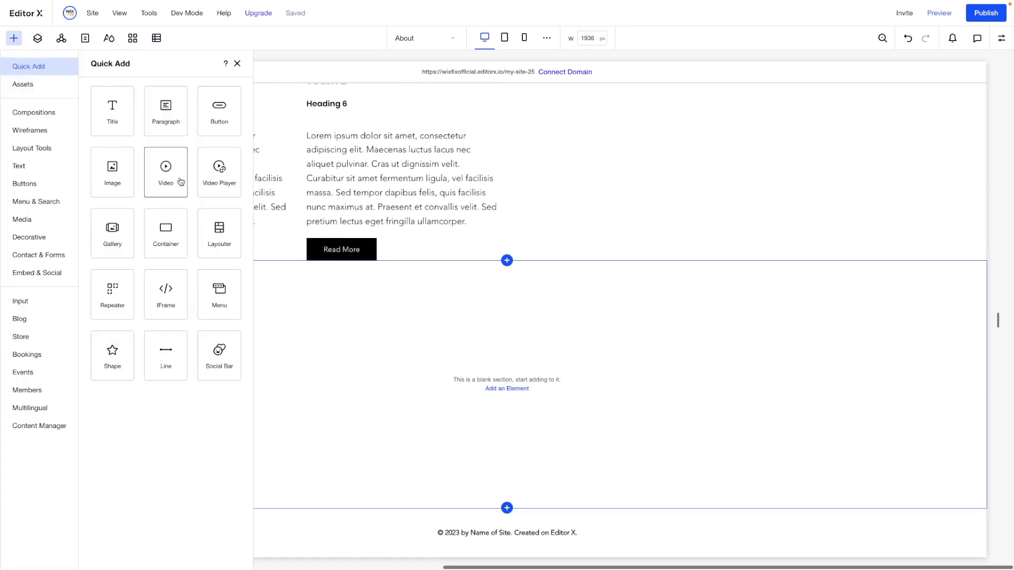
pyautogui.moveTo(112, 108); pyautogui.dragTo(541, 344)
pyautogui.doubleClick(417, 328)
pyautogui.write('Join the Team')
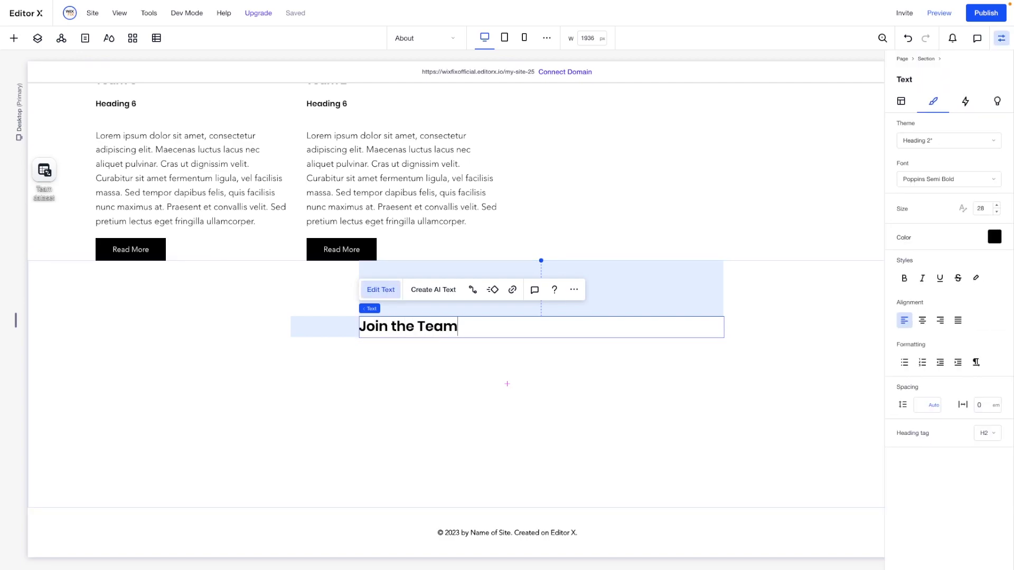
pyautogui.hotkey('ctrl', 'a')
pyautogui.click(921, 320)
pyautogui.click(807, 262)
pyautogui.moveTo(512, 346); pyautogui.dragTo(478, 365)
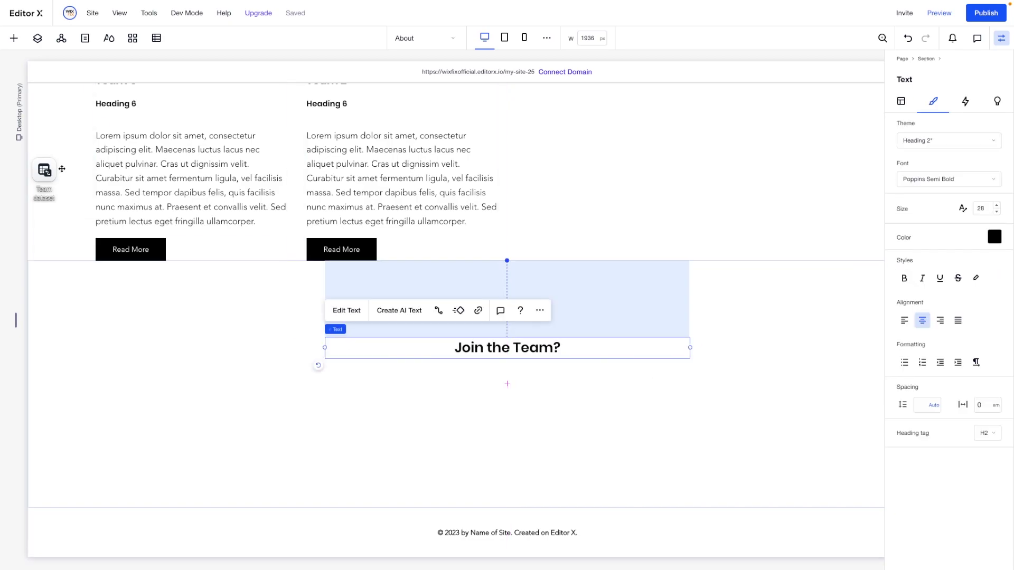
# Paste a copy of the Read More button, relabel it 'Apply Now', and centre it under the heading
pyautogui.click(15, 39)
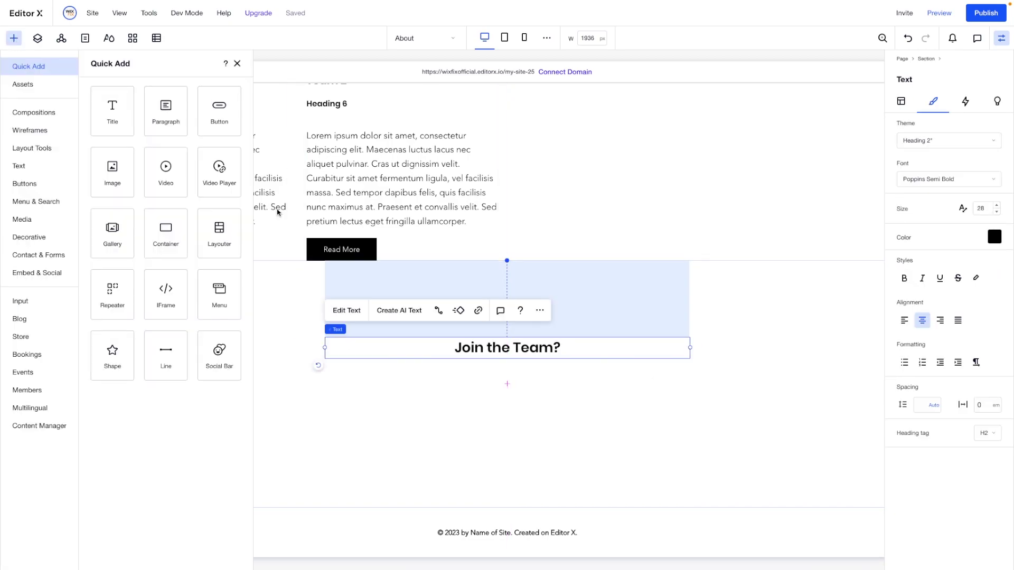
pyautogui.click(338, 245)
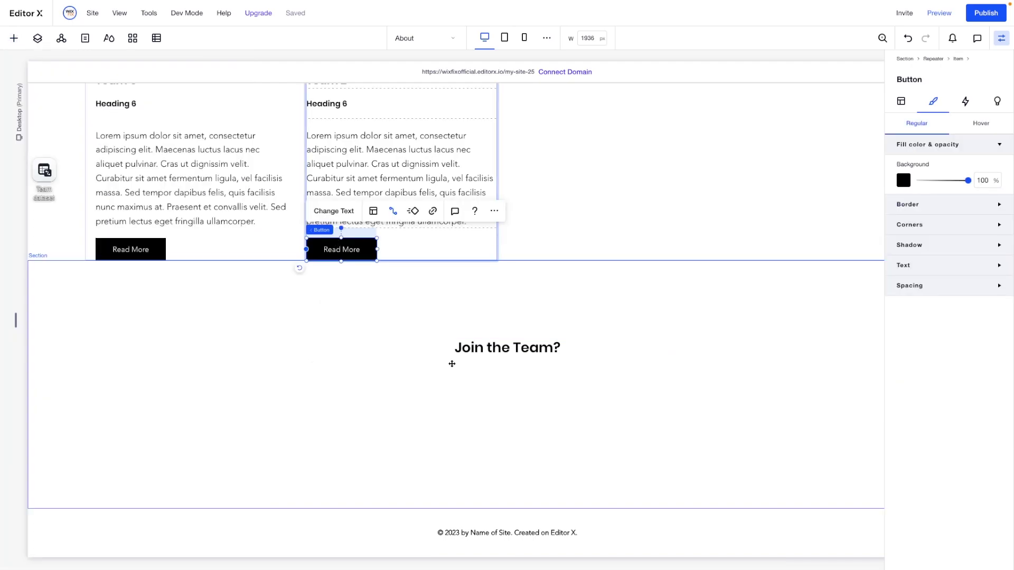
pyautogui.click(477, 382)
pyautogui.rightClick(479, 381)
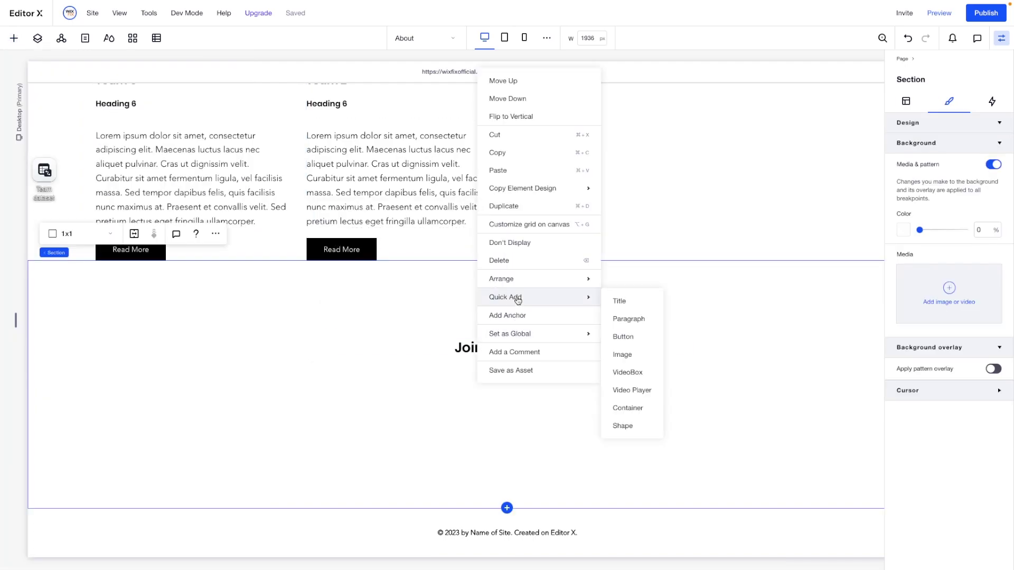
pyautogui.click(497, 167)
pyautogui.click(514, 389)
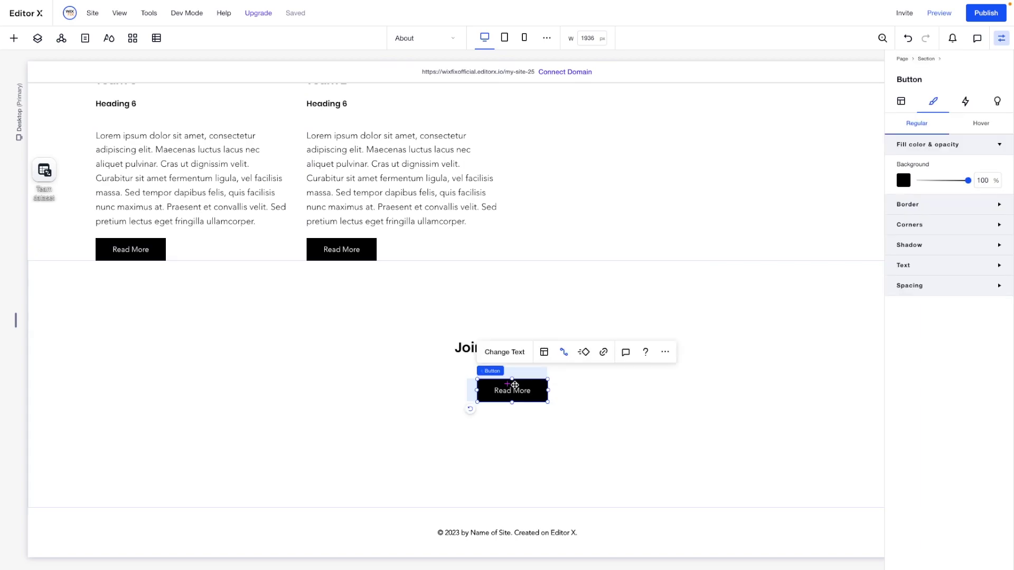
pyautogui.click(501, 351)
pyautogui.write('Apply Now')
pyautogui.click(515, 452)
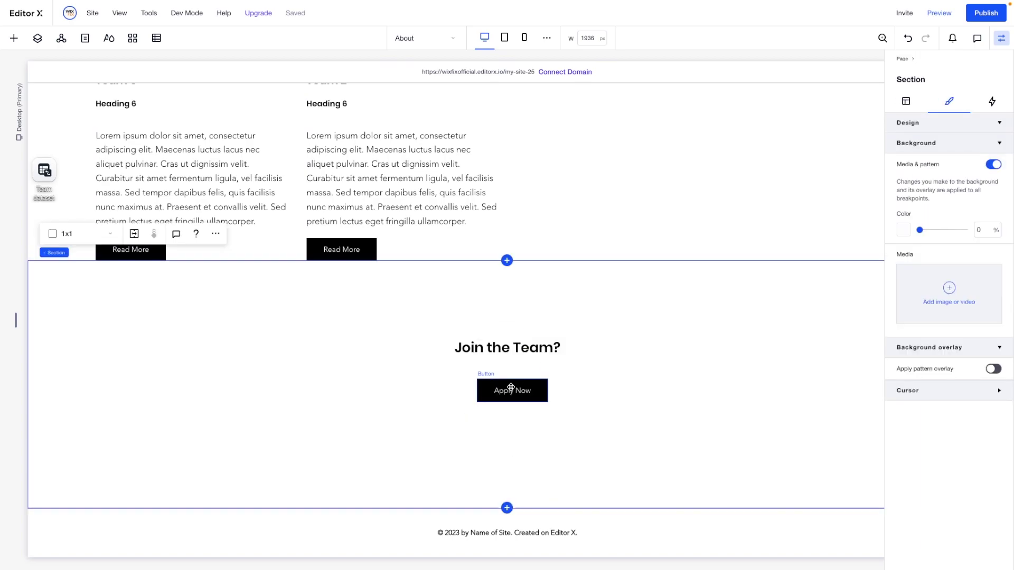
pyautogui.click(509, 389)
pyautogui.moveTo(498, 380); pyautogui.dragTo(507, 381)
pyautogui.click(794, 398)
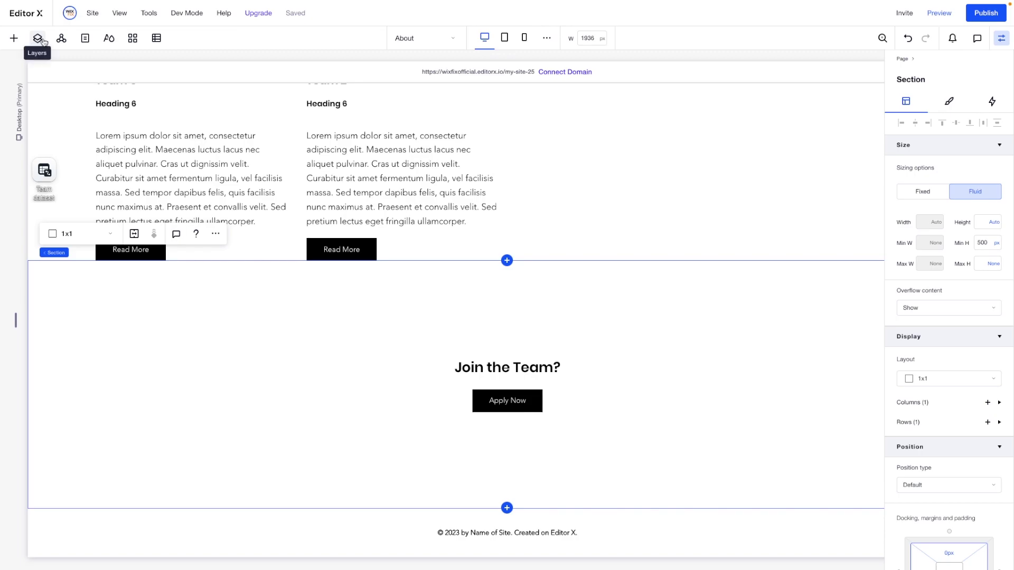
# Create a blank page named 'Job Application', then go back to the About page
pyautogui.click(85, 38)
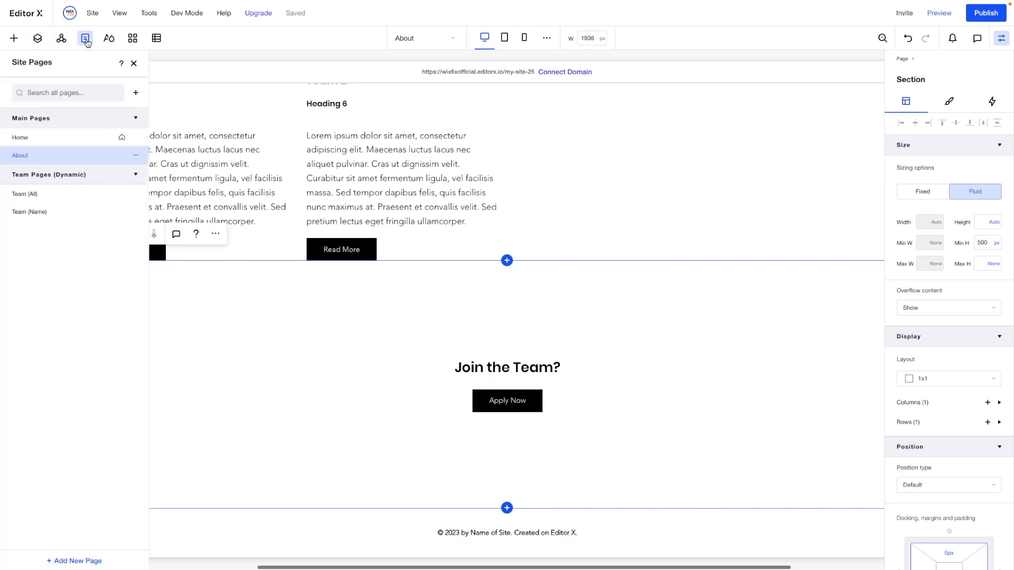
pyautogui.click(137, 94)
pyautogui.click(168, 135)
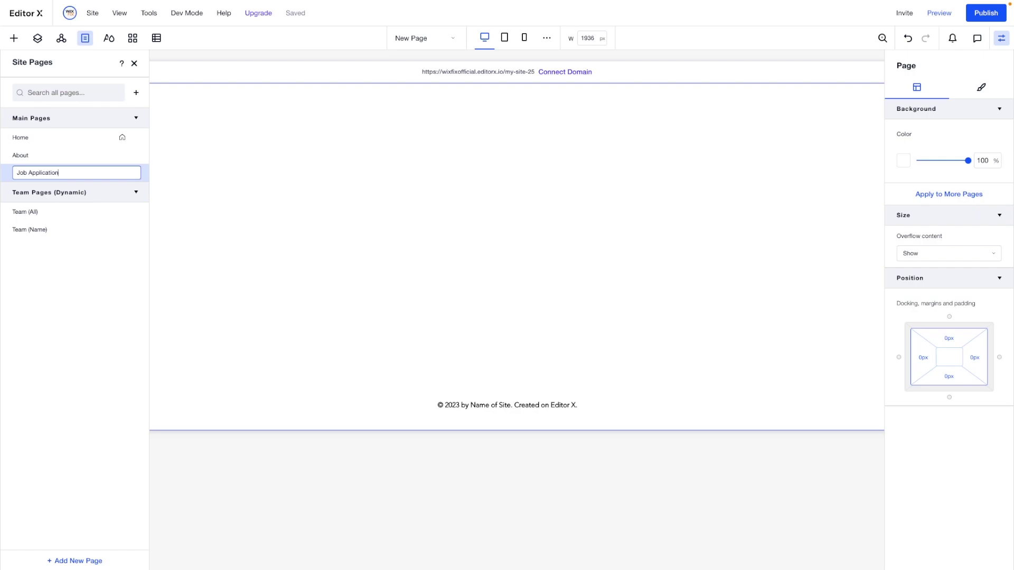
pyautogui.write('Job Application')
pyautogui.press('Return')
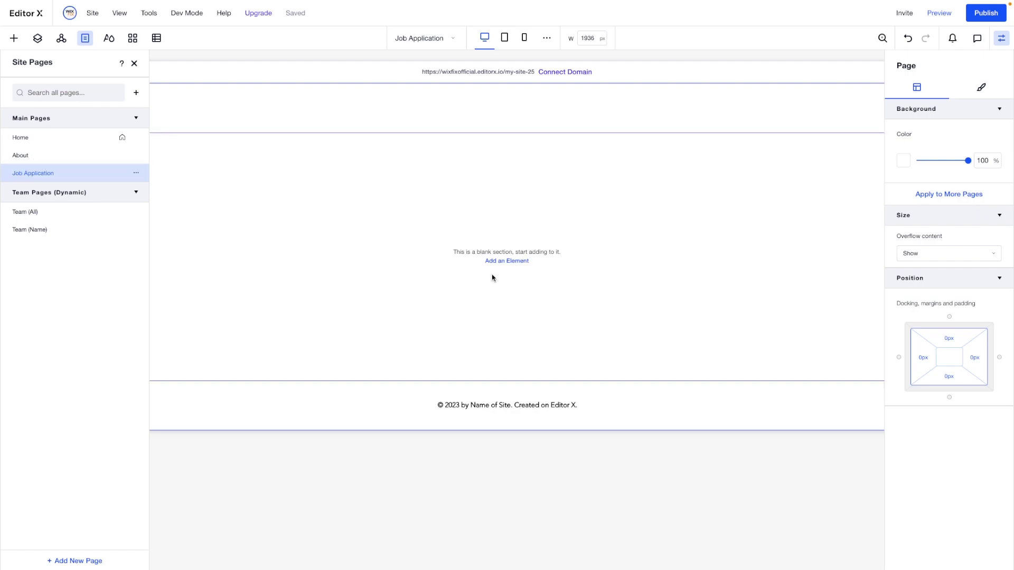
pyautogui.press('Up')
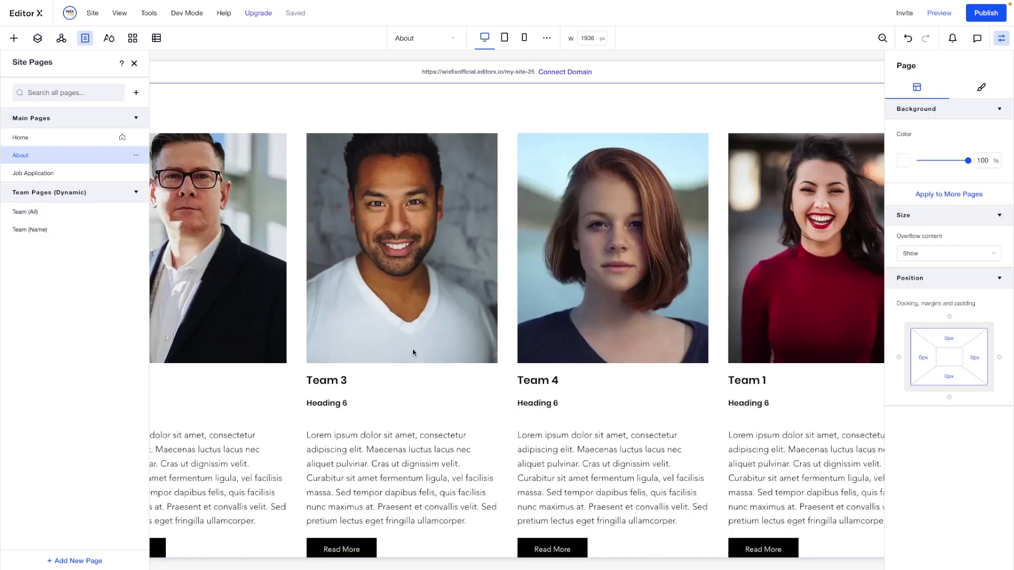
pyautogui.scroll(-5, 412, 350)
# Check the Apply Now button's dataset connection and leave it unconnected
pyautogui.click(507, 393)
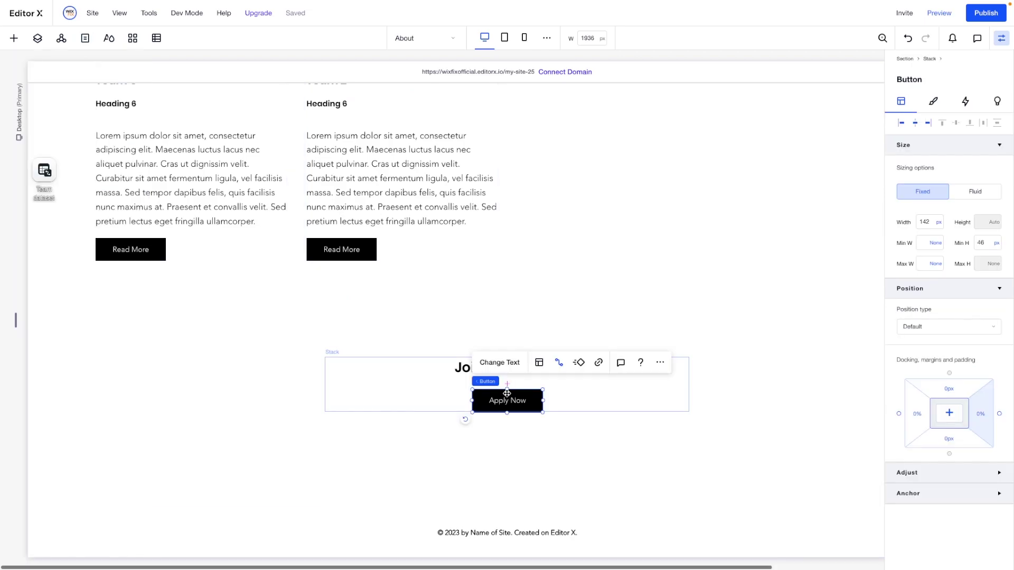
pyautogui.click(556, 363)
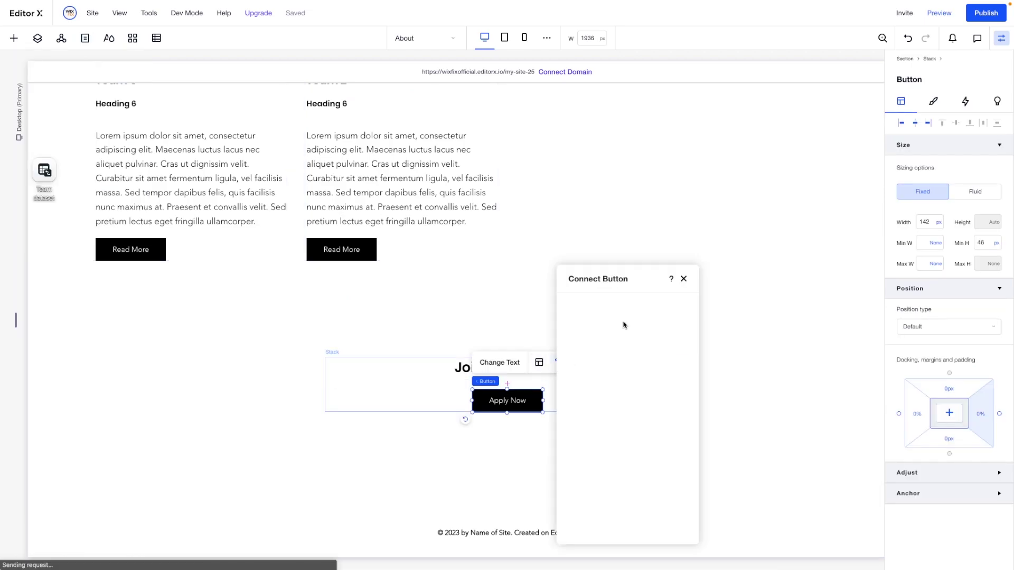
pyautogui.click(599, 321)
pyautogui.click(586, 337)
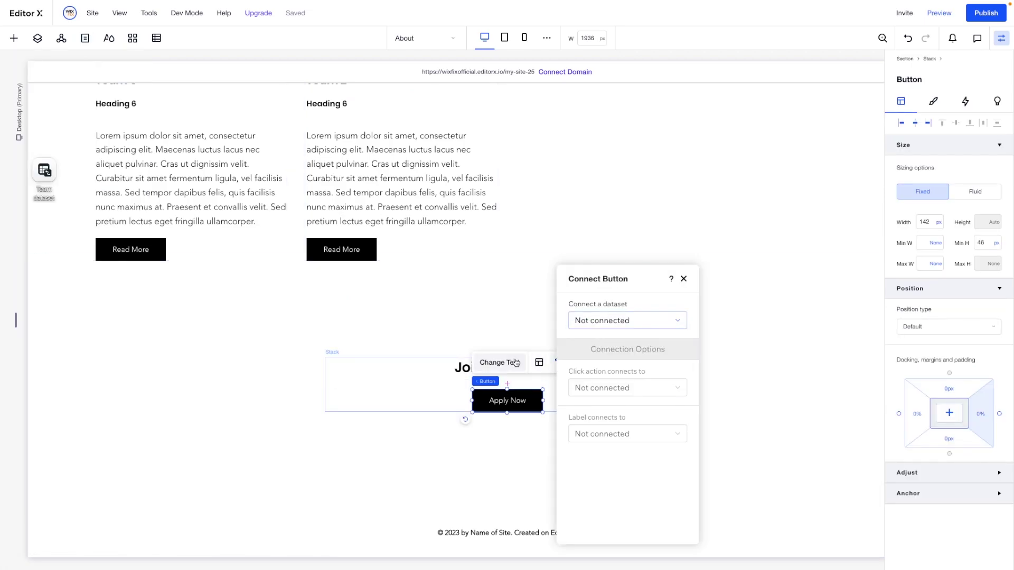
pyautogui.click(524, 400)
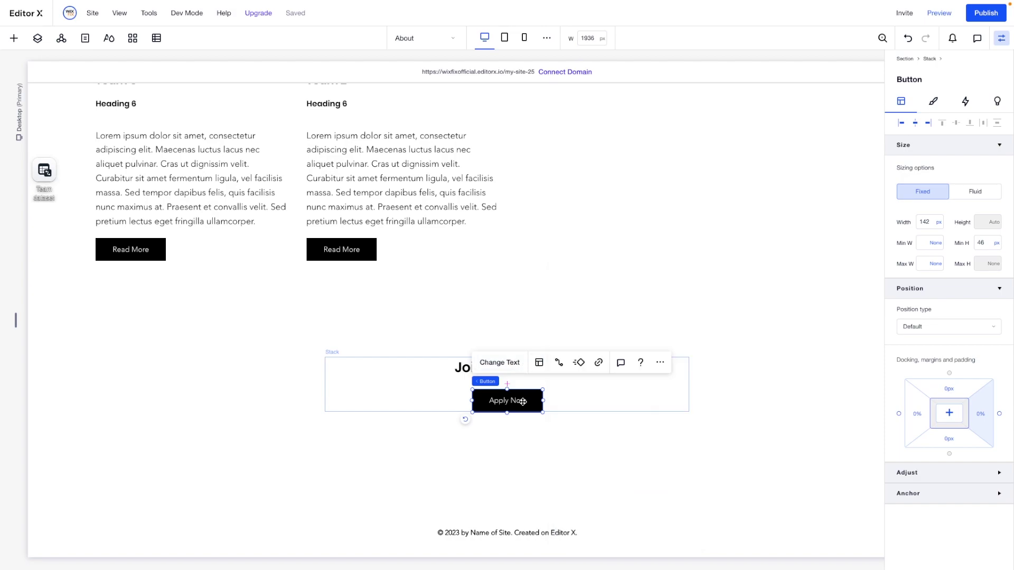
# Link Apply Now to the Job Application page, then switch to editing that page
pyautogui.click(596, 364)
pyautogui.click(544, 239)
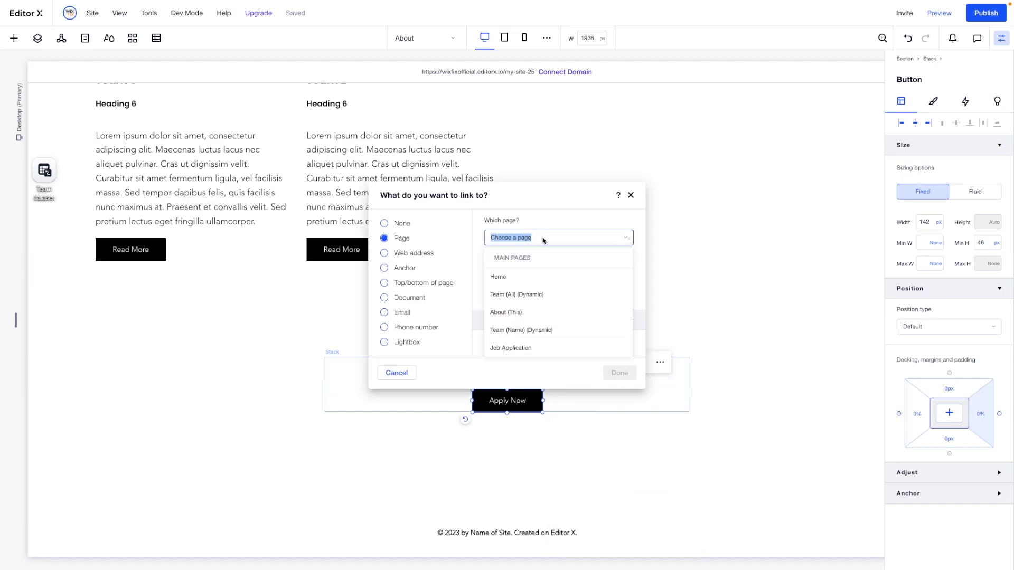
pyautogui.click(512, 348)
pyautogui.click(611, 372)
pyautogui.click(745, 373)
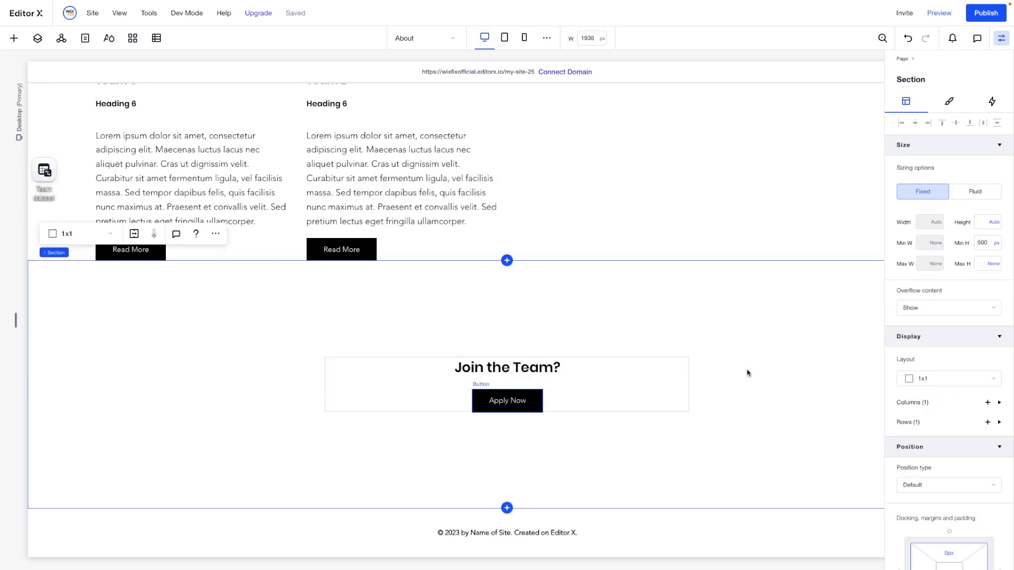
pyautogui.click(422, 38)
pyautogui.click(420, 94)
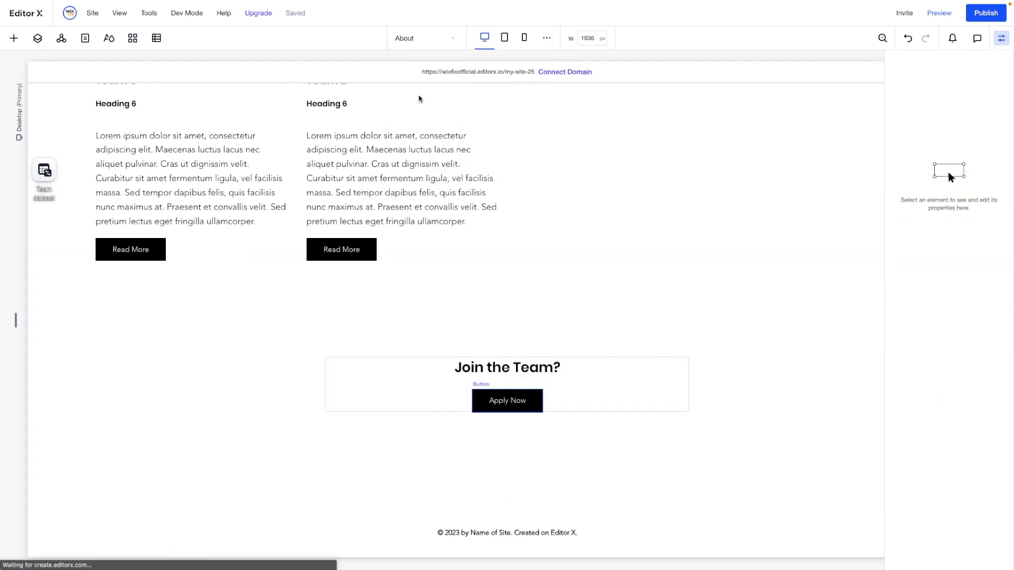
# In the Content Manager, create a multiple-item collection named 'Job Application'
pyautogui.click(651, 233)
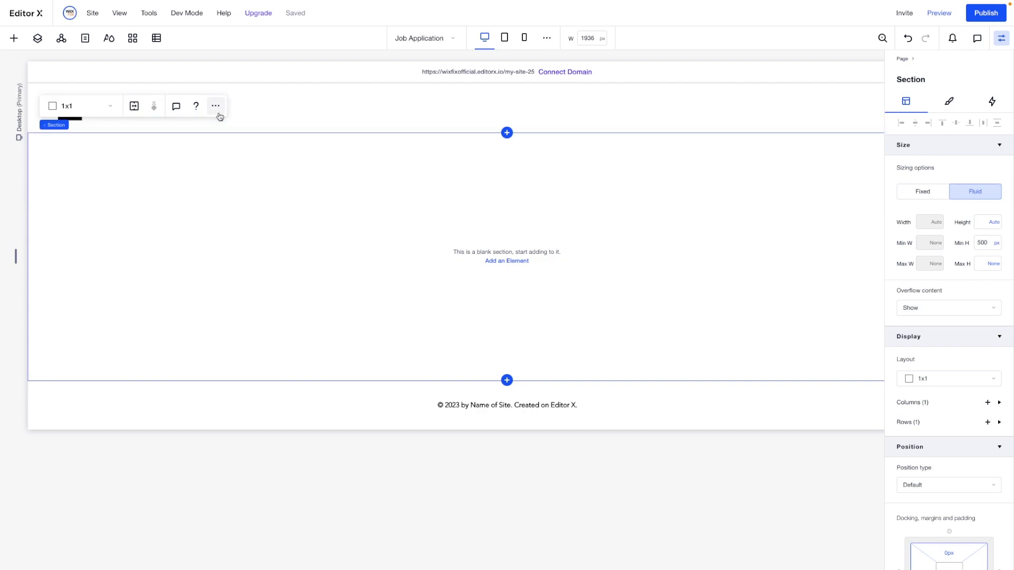
pyautogui.click(157, 41)
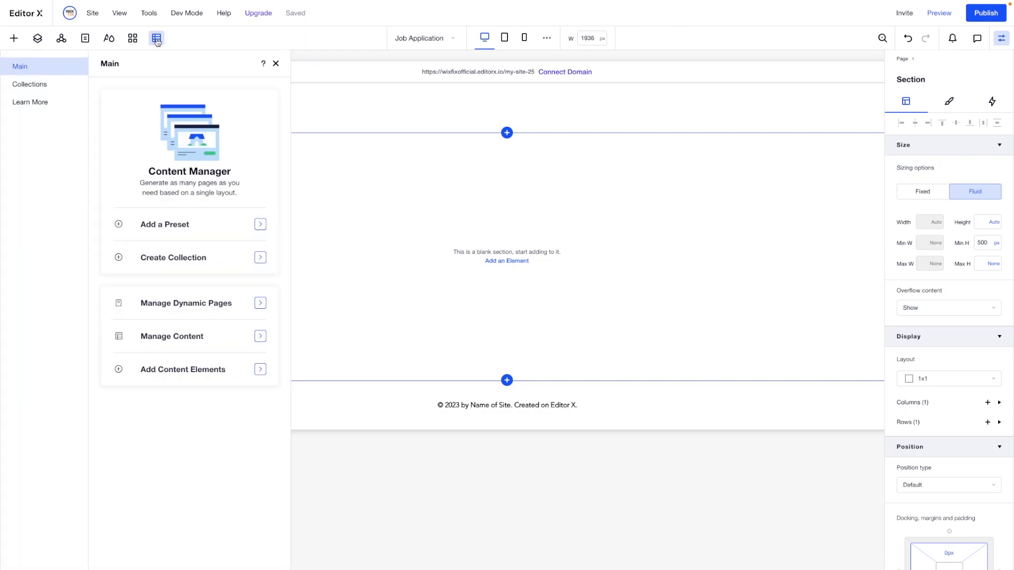
pyautogui.click(40, 89)
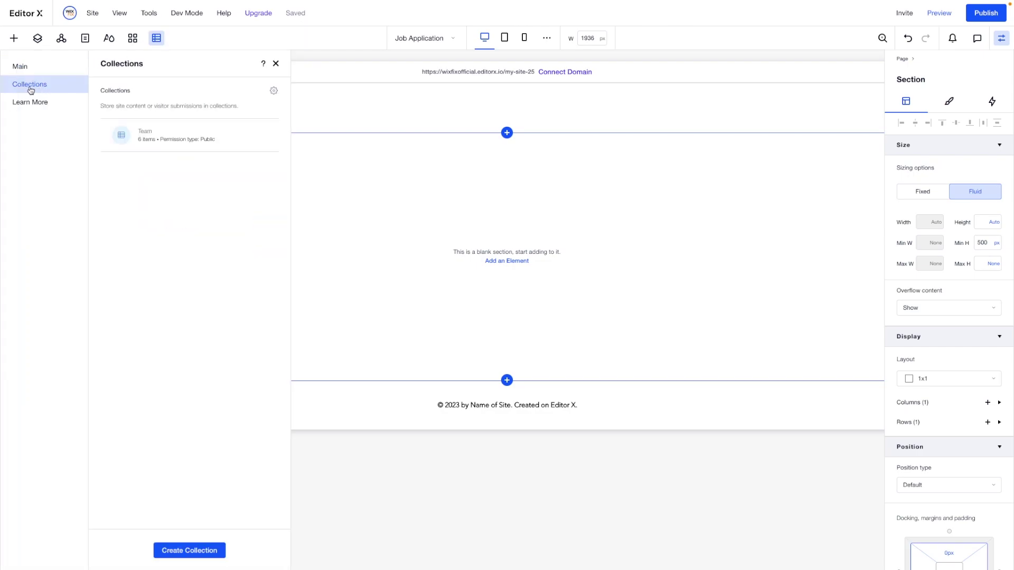
pyautogui.click(171, 551)
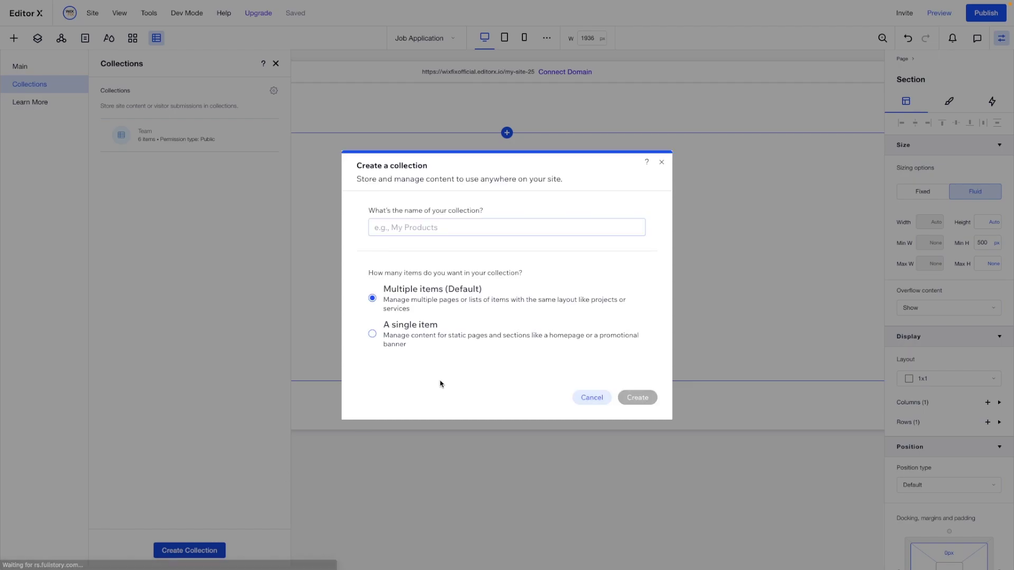
pyautogui.write('Job Application')
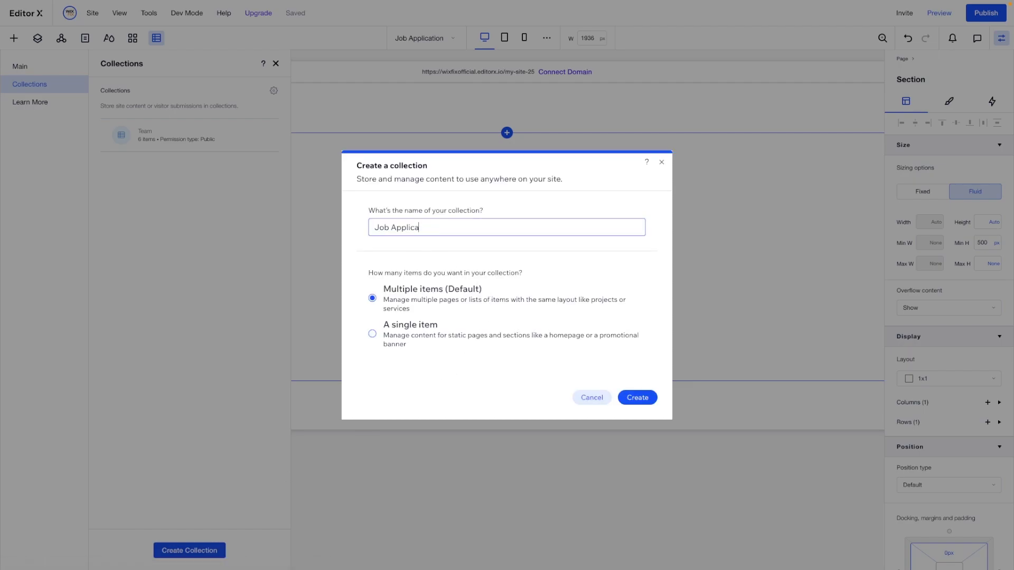
pyautogui.click(638, 397)
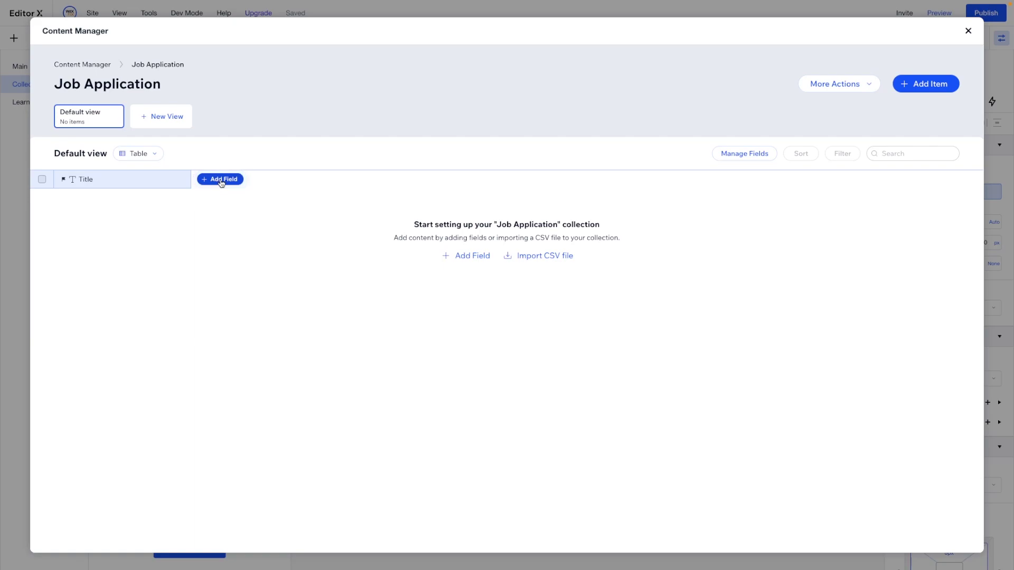
# Add a Text field named 'Name' to the collection
pyautogui.click(221, 180)
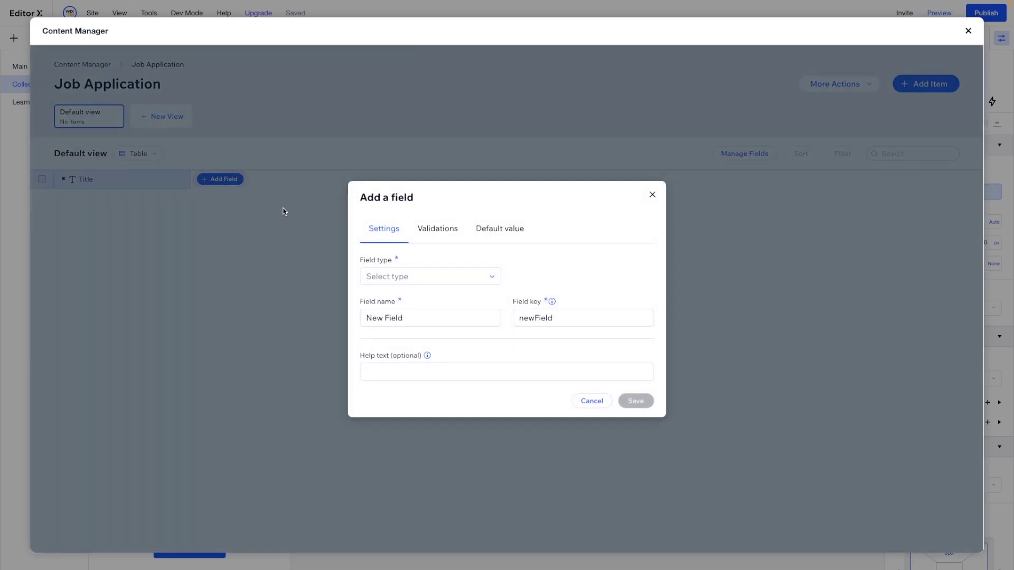
pyautogui.click(421, 278)
pyautogui.click(397, 295)
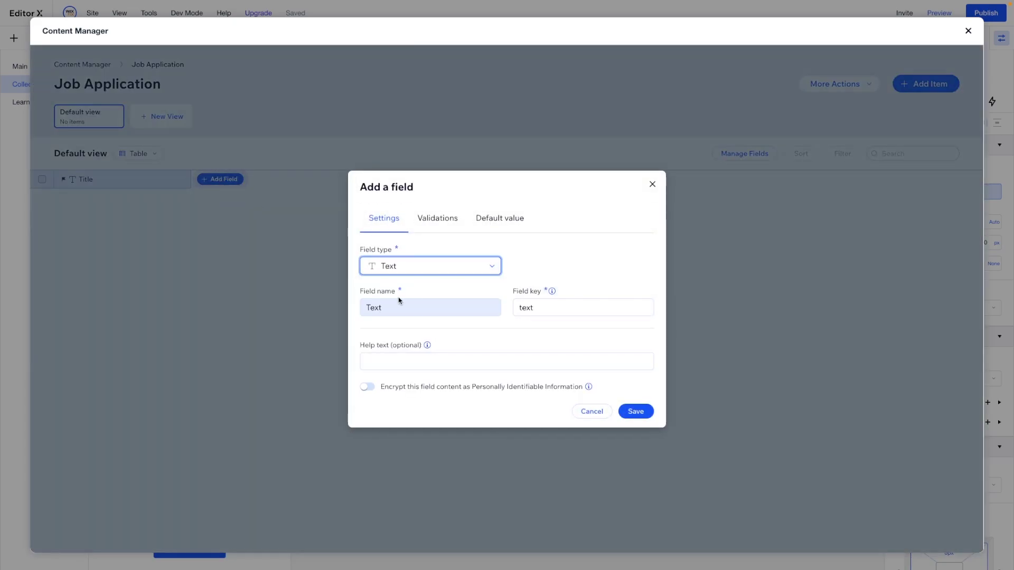
pyautogui.doubleClick(395, 310)
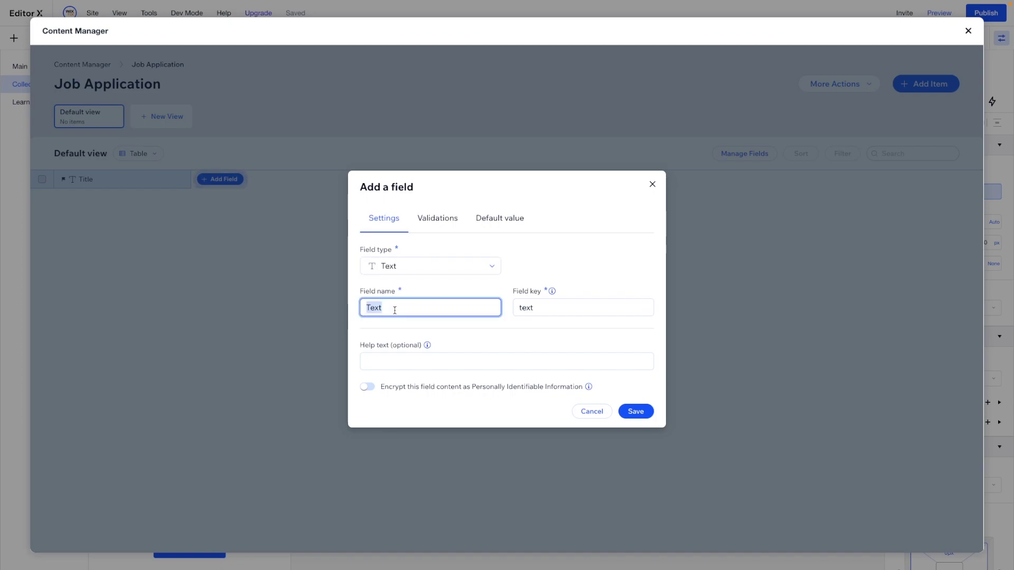
pyautogui.click(628, 404)
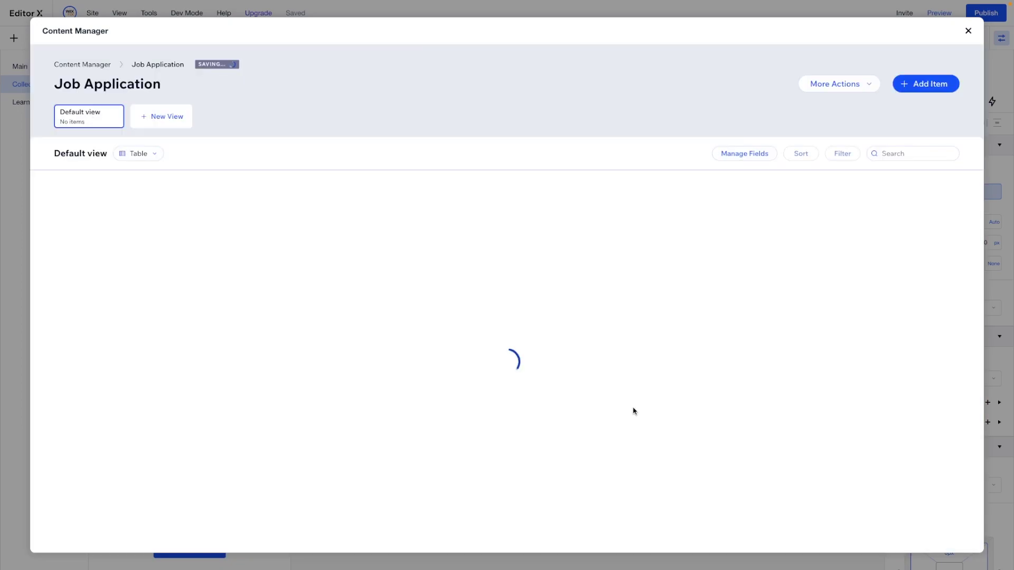
# Add a Document field named 'Resume'
pyautogui.click(321, 180)
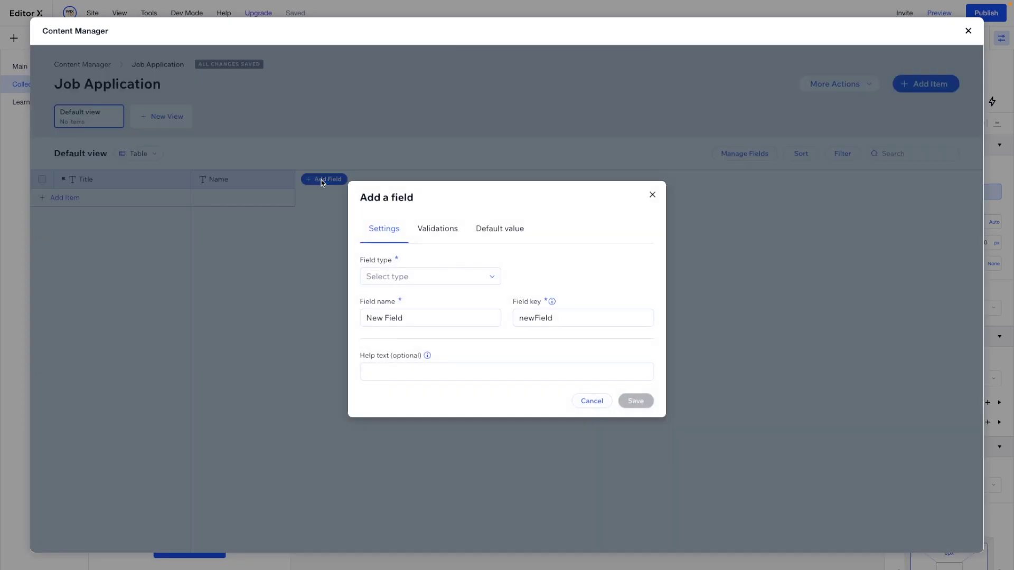
pyautogui.click(411, 274)
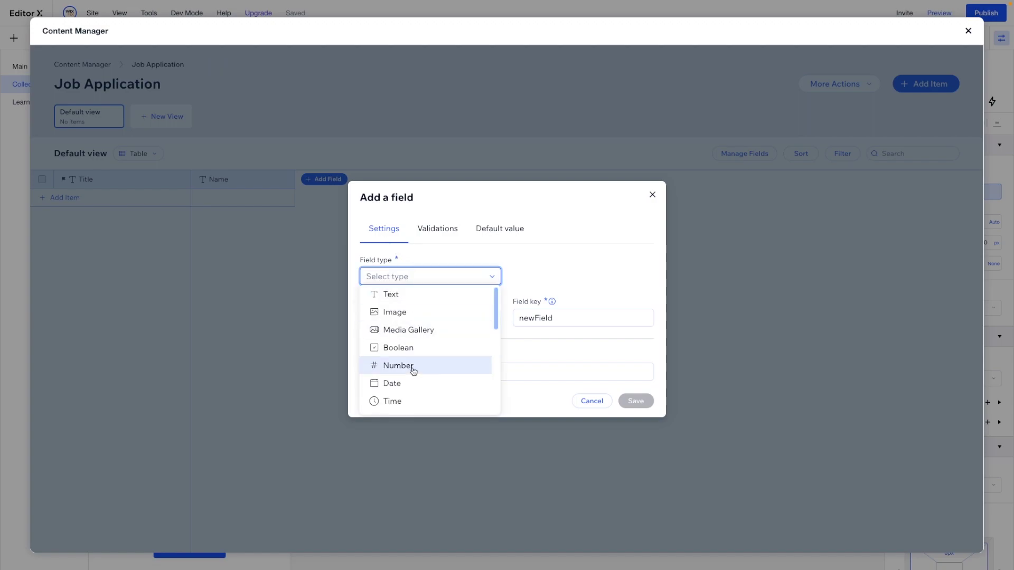
pyautogui.scroll(-5, 413, 371)
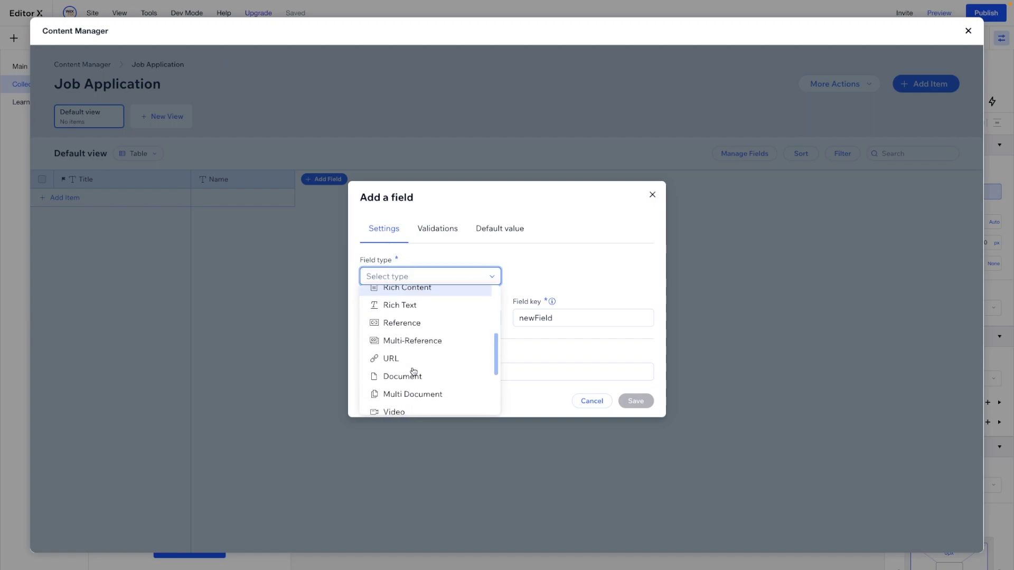
pyautogui.scroll(-2, 414, 371)
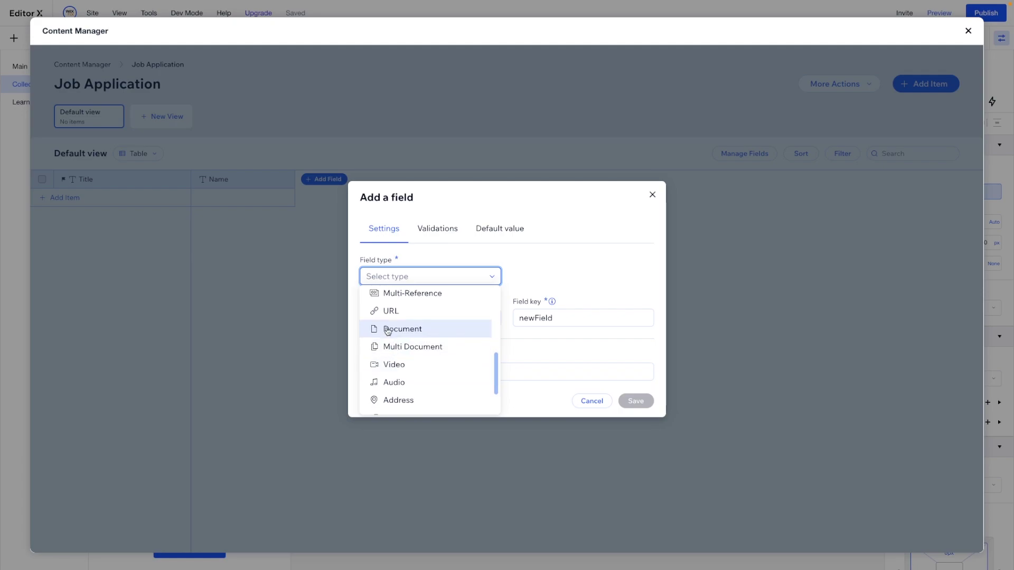
pyautogui.click(429, 332)
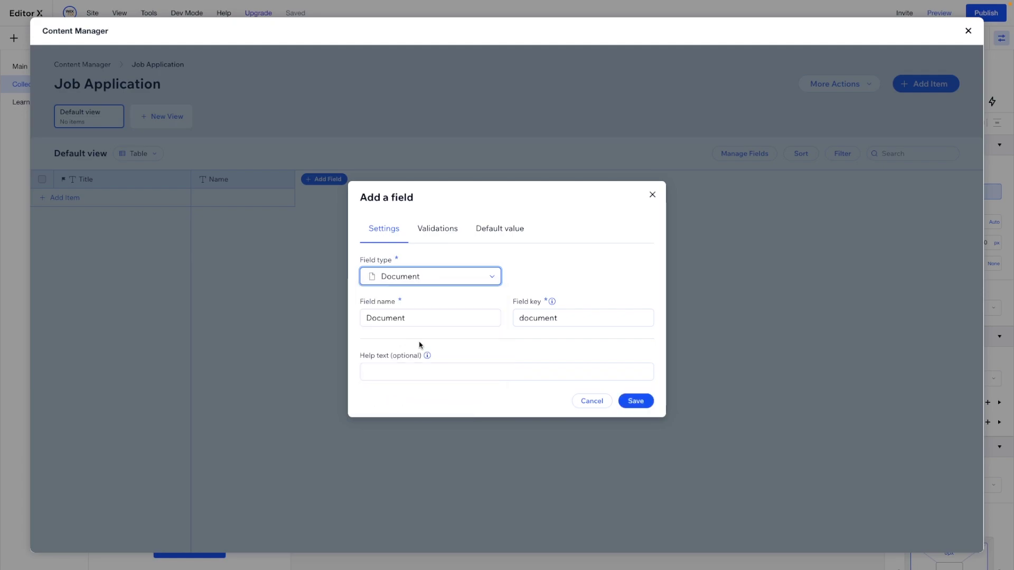
pyautogui.click(417, 325)
pyautogui.write('Resume')
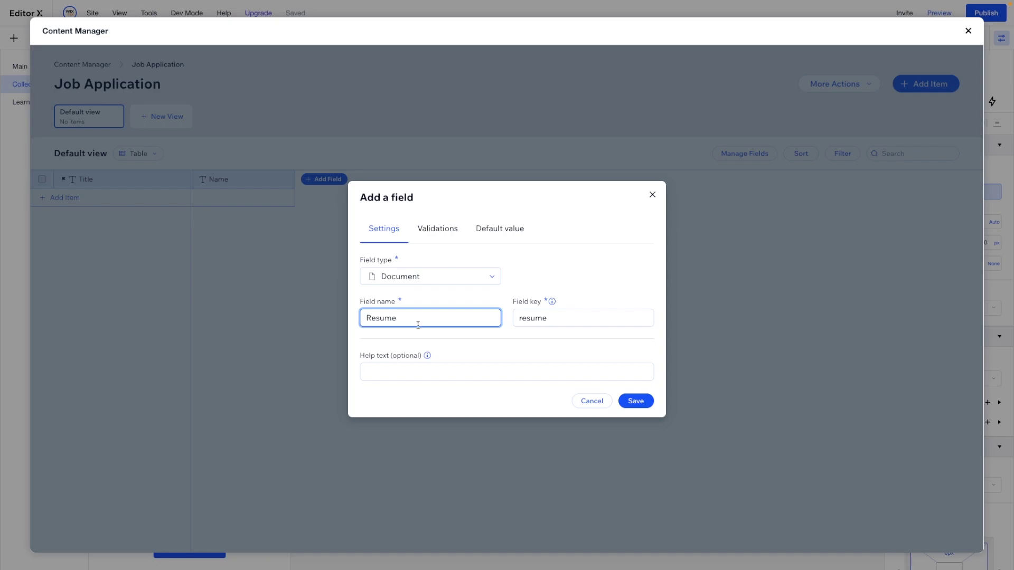
pyautogui.click(628, 399)
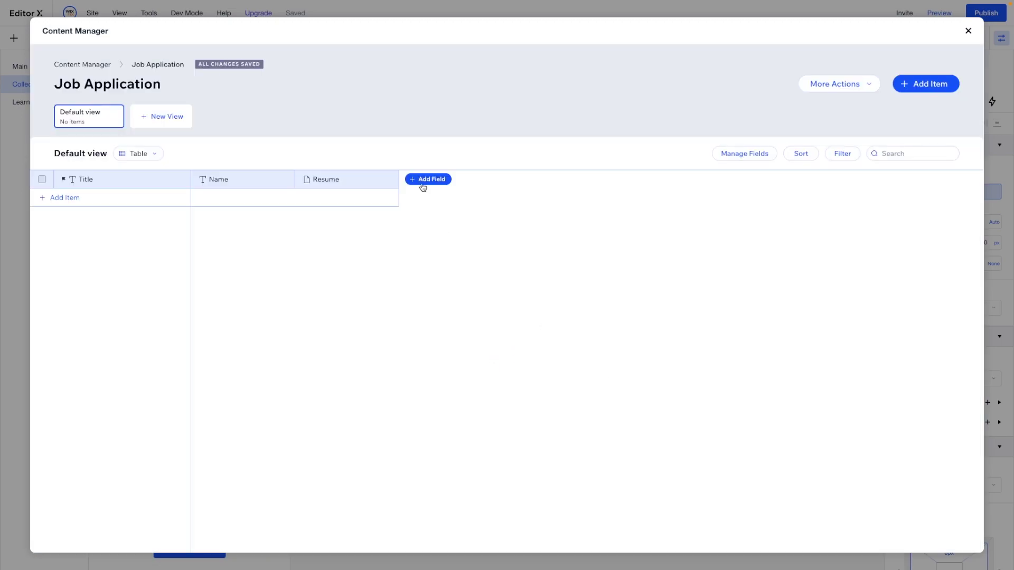
# Add a Text field named 'Why Do You Want to Work for Us'
pyautogui.click(422, 180)
pyautogui.click(413, 275)
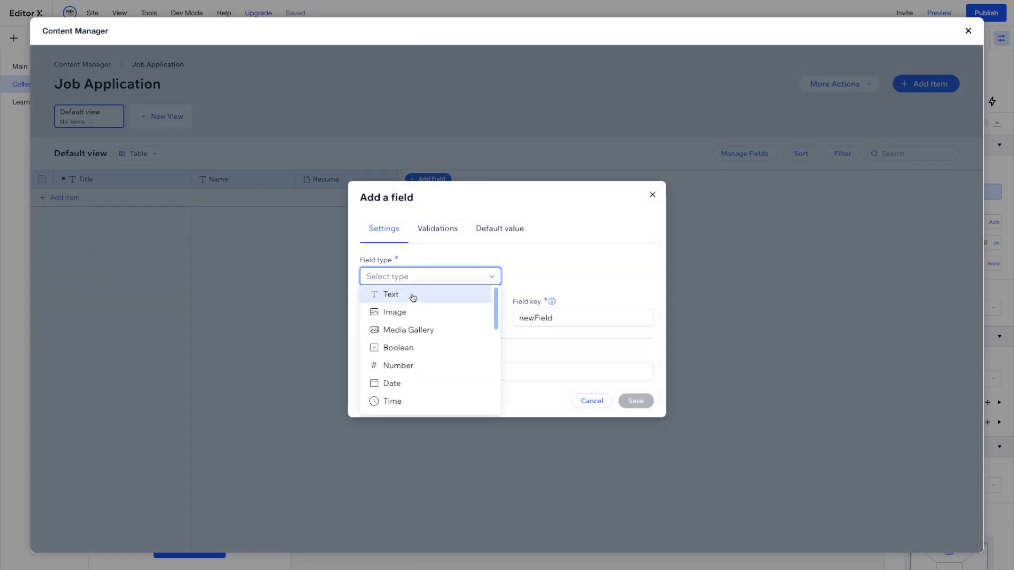
pyautogui.click(413, 294)
pyautogui.write('Why Do')
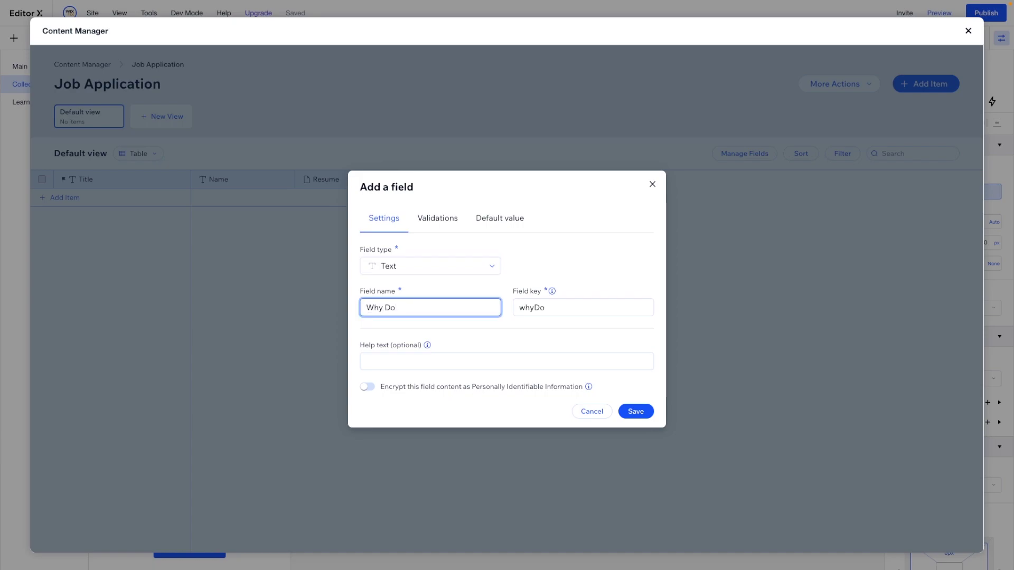
pyautogui.write(' You Want to Wor')
pyautogui.press('BackSpace')
pyautogui.write('Want to Work for Us')
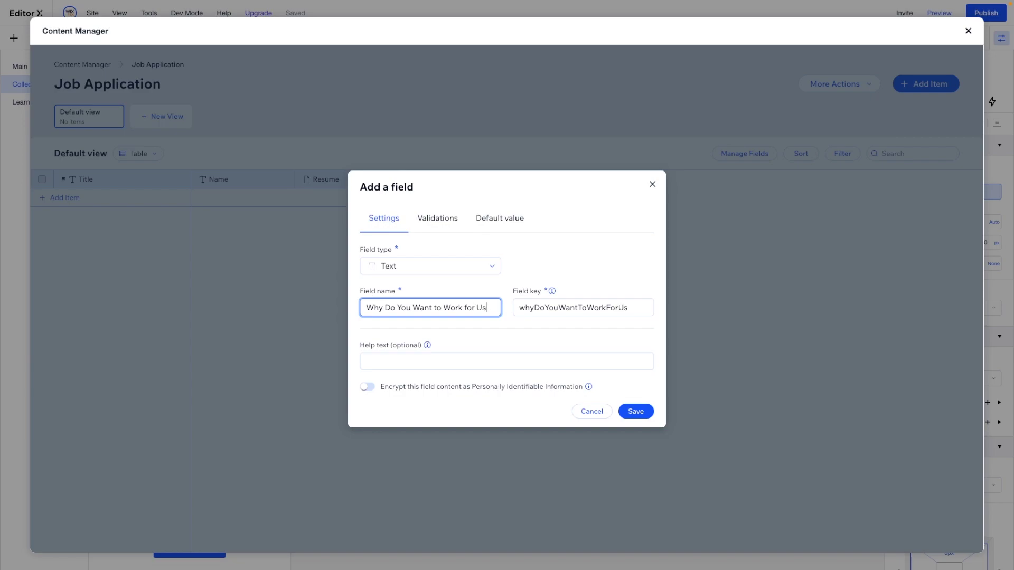
pyautogui.click(638, 409)
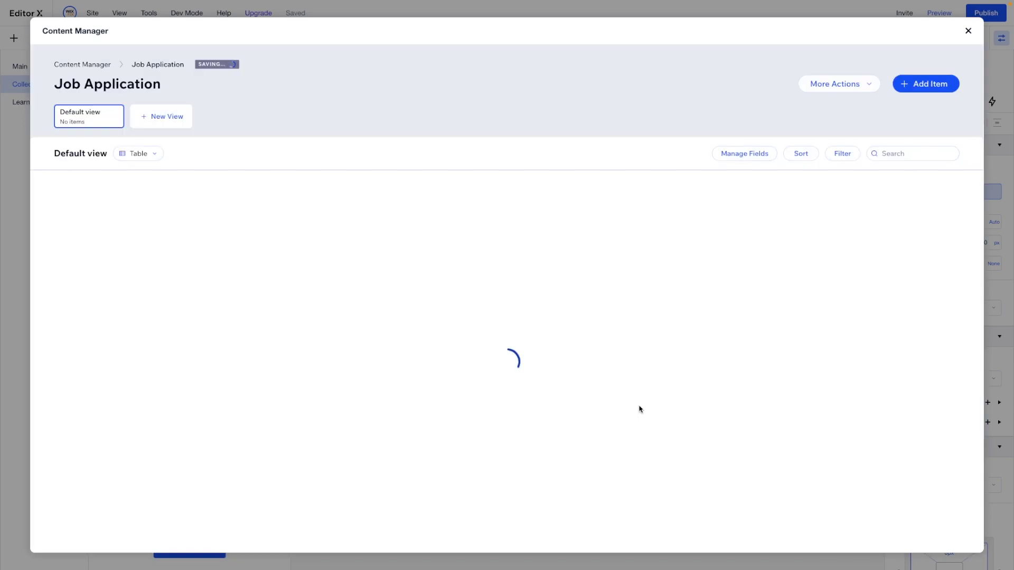
# Add a Text field named 'Email'
pyautogui.click(541, 179)
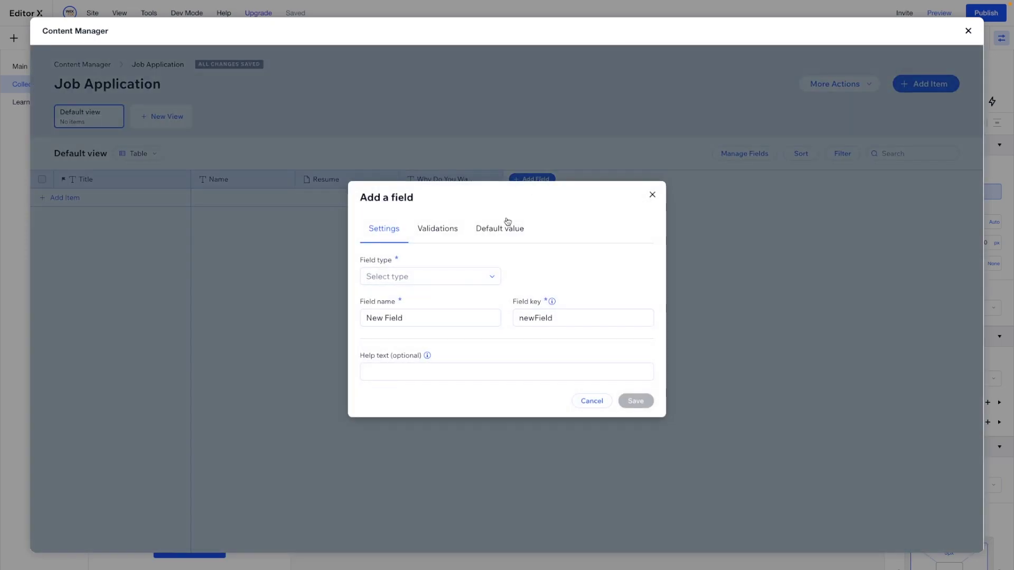
pyautogui.click(400, 276)
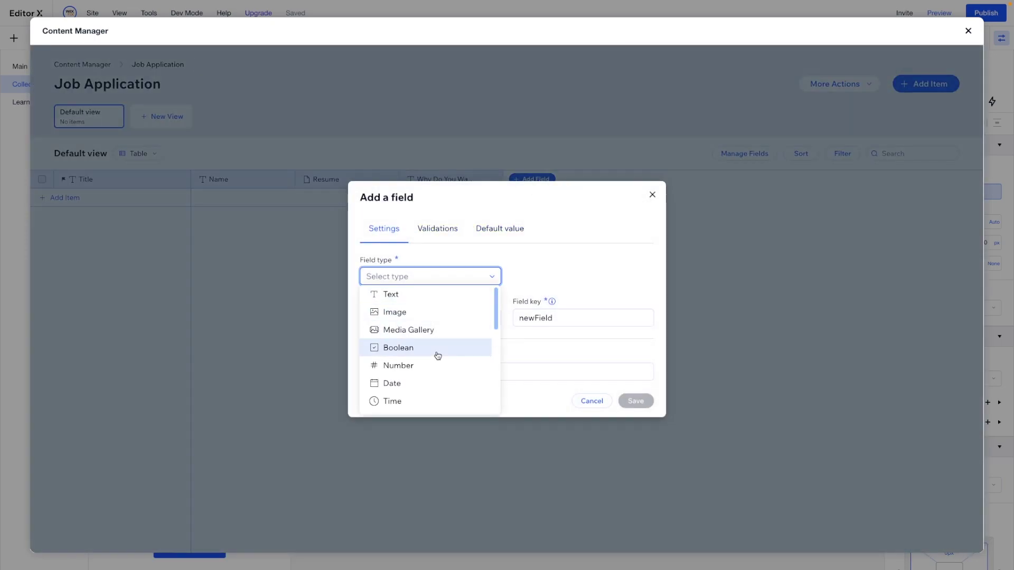
pyautogui.scroll(-3, 437, 356)
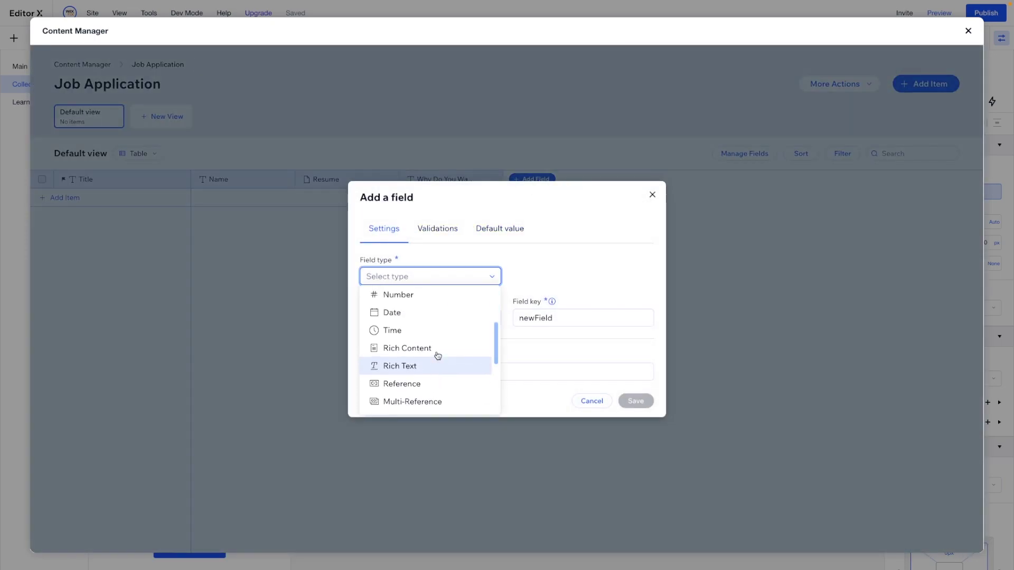
pyautogui.scroll(3, 437, 356)
pyautogui.click(391, 294)
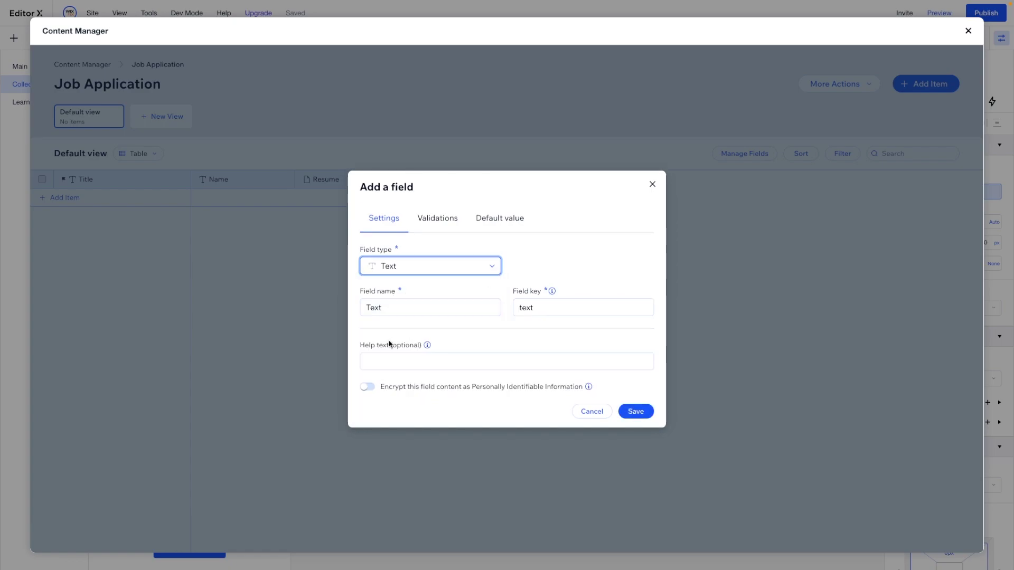
pyautogui.doubleClick(393, 309)
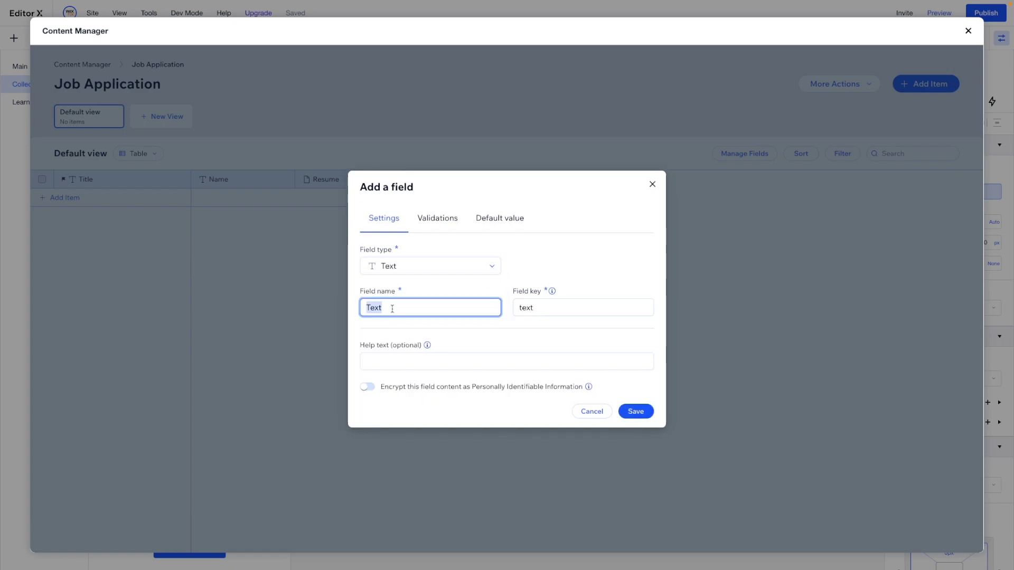
pyautogui.write('Email')
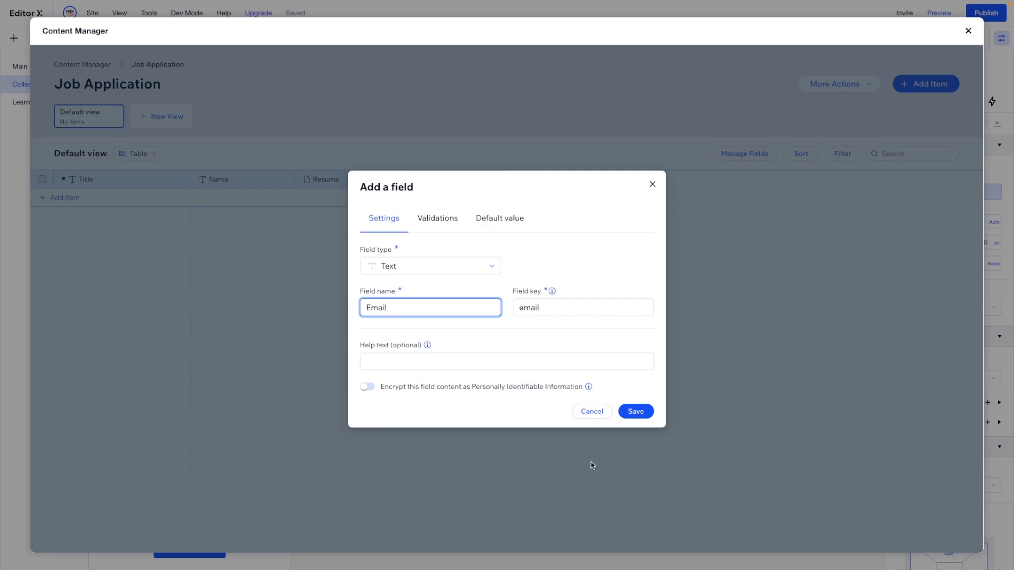
pyautogui.click(637, 415)
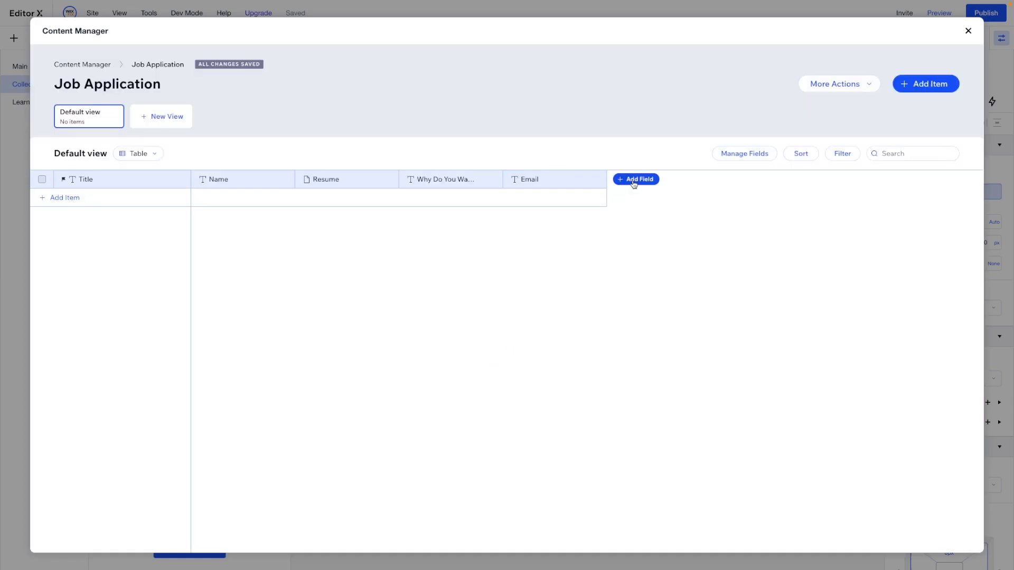
# Add a Text field named 'Phone'
pyautogui.click(631, 180)
pyautogui.click(423, 276)
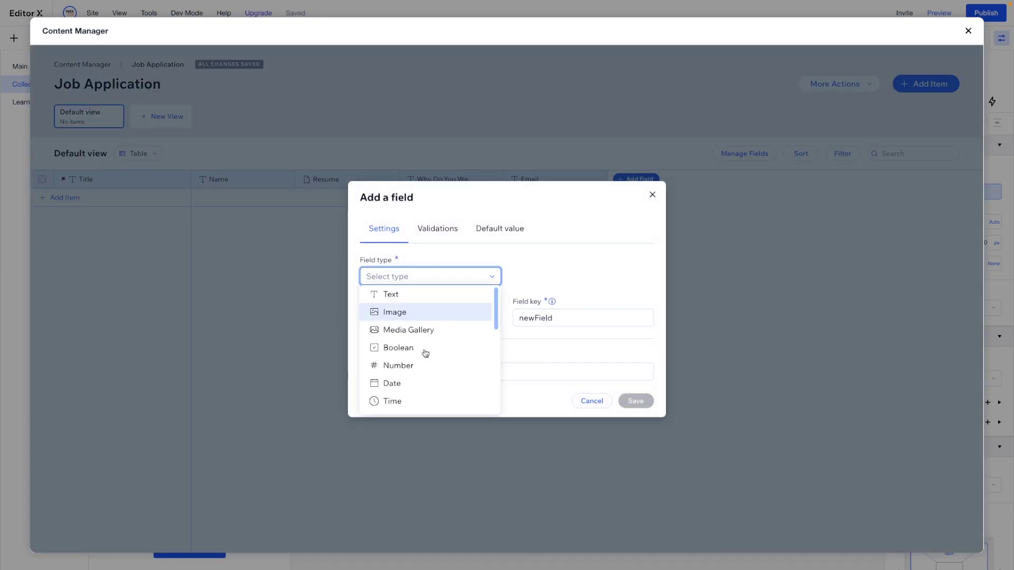
pyautogui.click(397, 295)
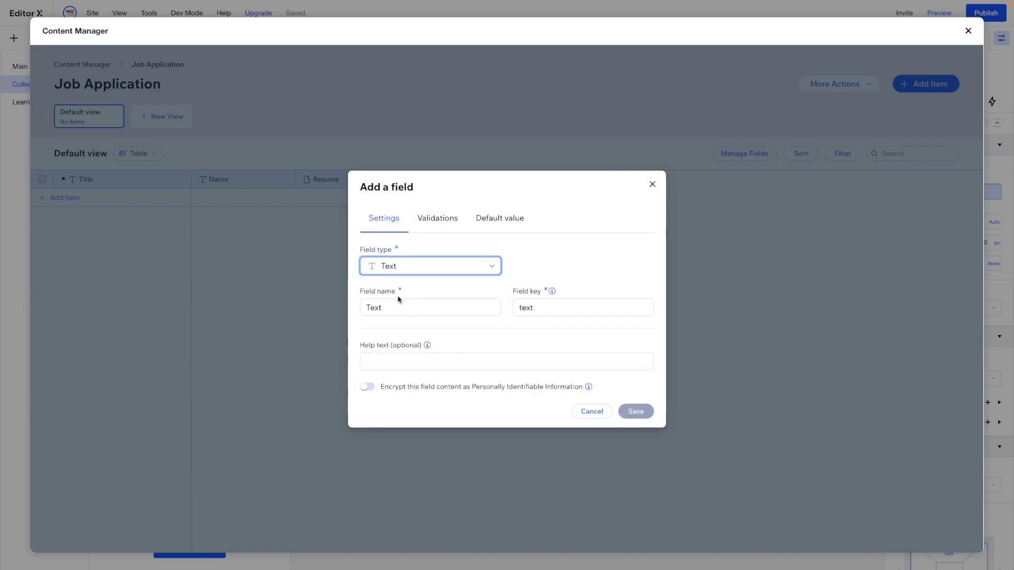
pyautogui.click(426, 308)
pyautogui.doubleClick(426, 308)
pyautogui.write('Phone')
pyautogui.click(634, 416)
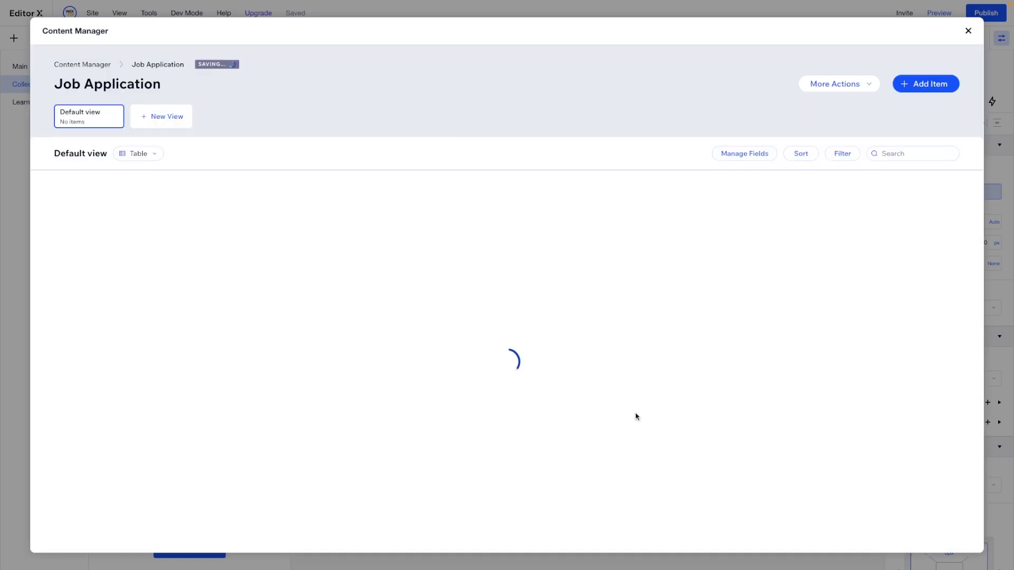
# Set Name as the primary field, then confirm deleting the Title field
pyautogui.click(245, 181)
pyautogui.click(226, 224)
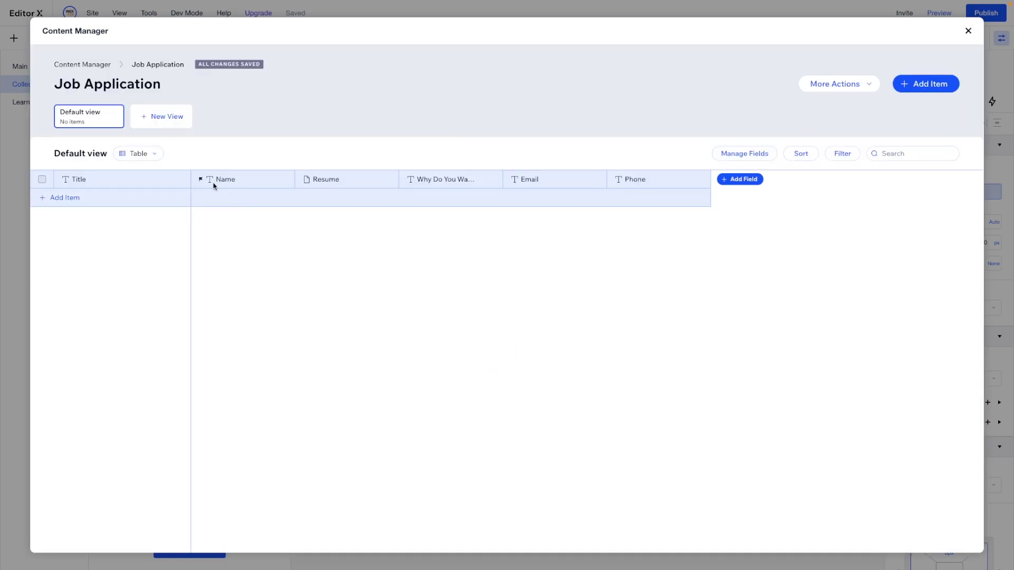
pyautogui.click(119, 187)
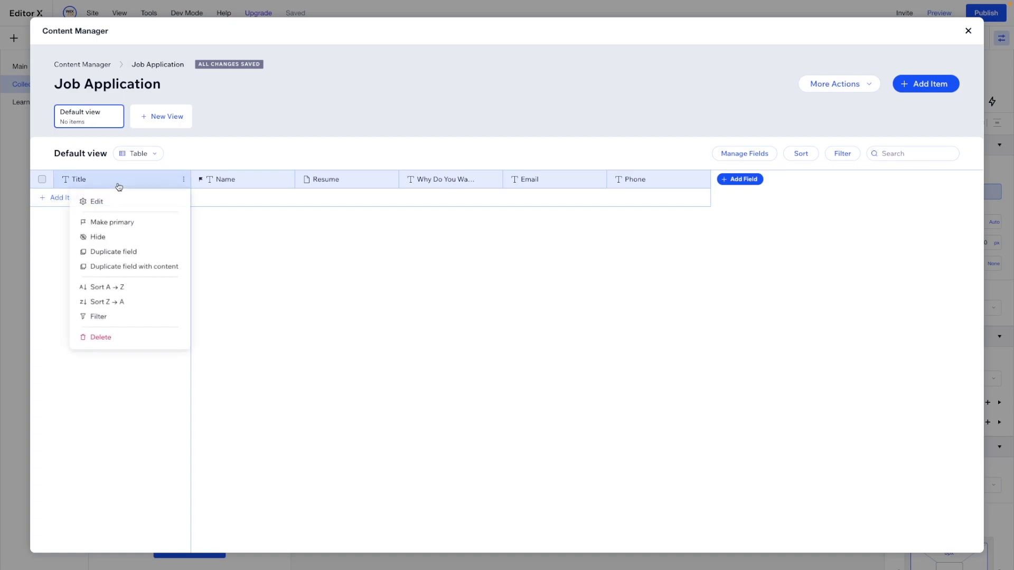
pyautogui.click(97, 338)
pyautogui.click(446, 291)
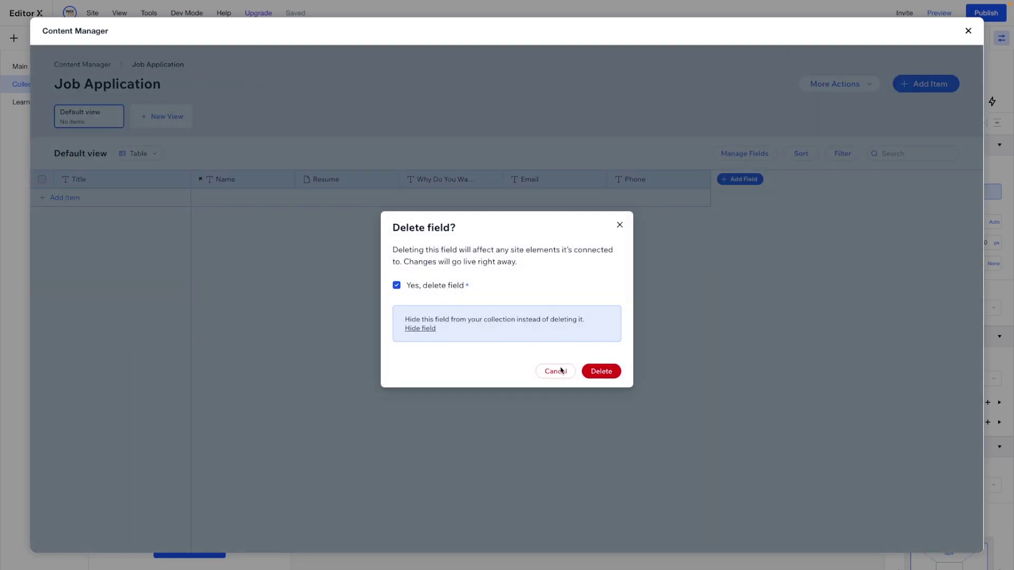
pyautogui.click(600, 371)
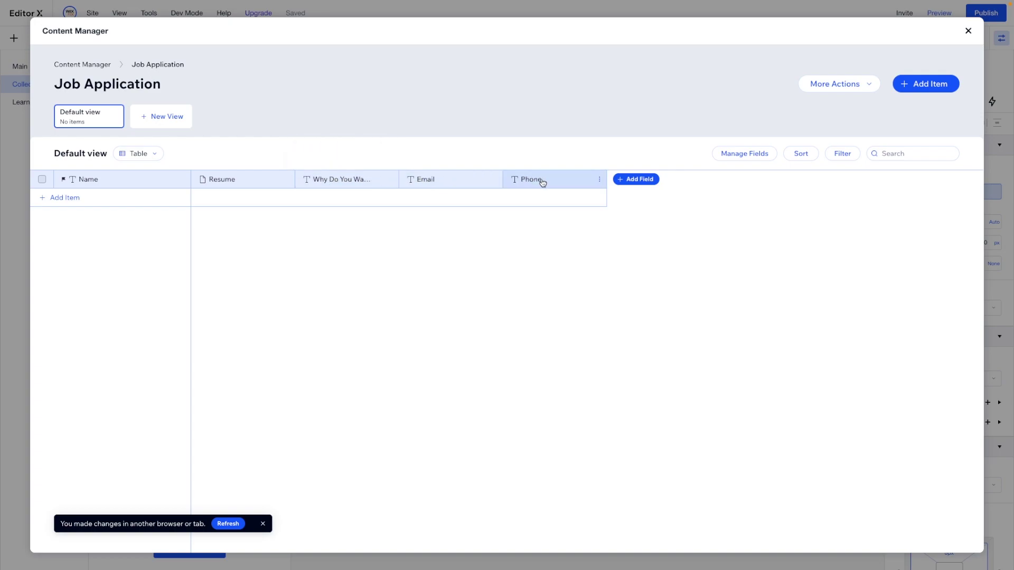
# Give the Job Application page's blank section a minimum height of 900
pyautogui.click(969, 35)
pyautogui.click(602, 217)
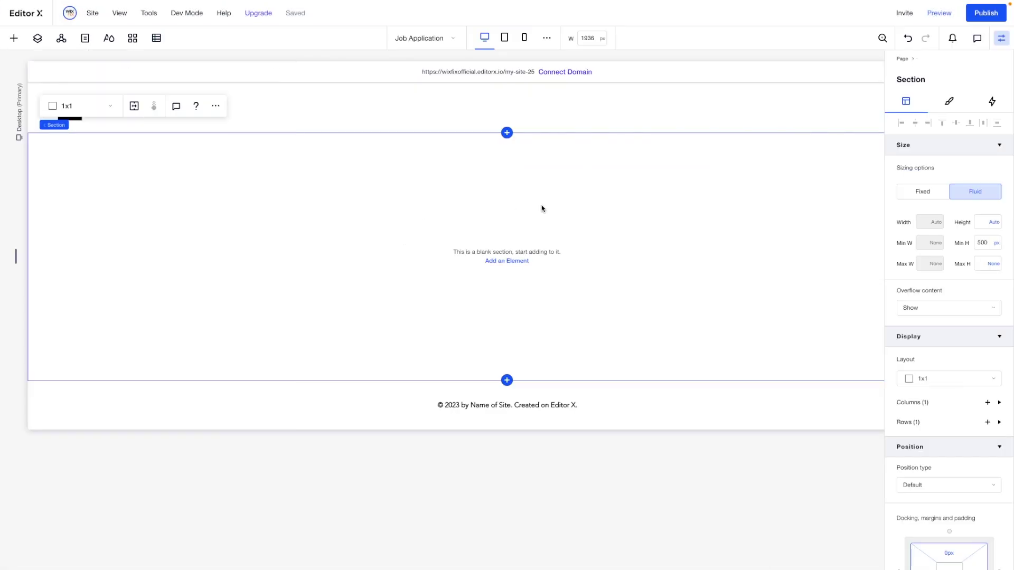
pyautogui.click(985, 242)
pyautogui.write('900')
pyautogui.press('Return')
pyautogui.scroll(-1, 438, 272)
# Add a centred 'Job Application' title to the section
pyautogui.click(14, 38)
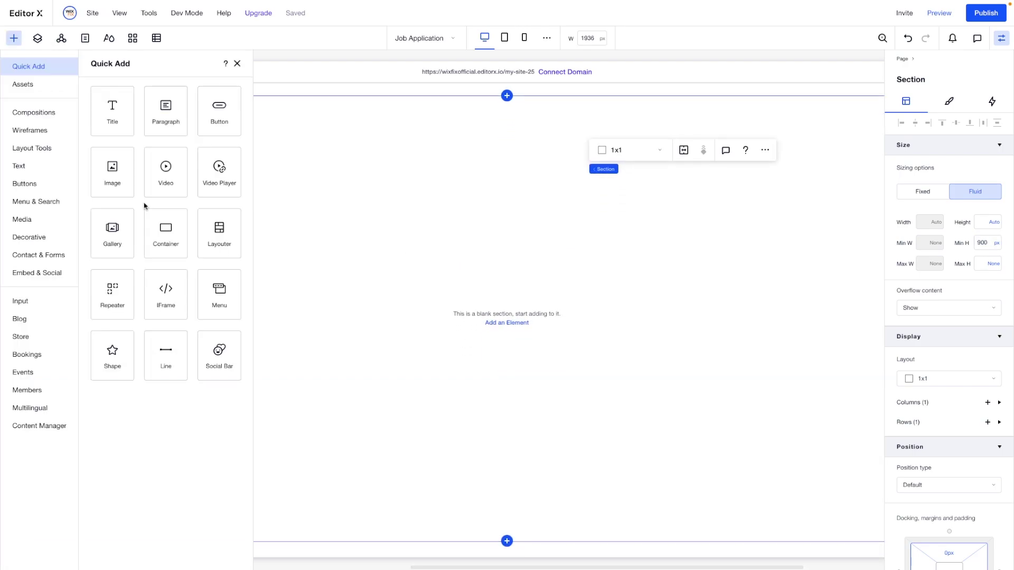
pyautogui.moveTo(107, 113); pyautogui.dragTo(571, 153)
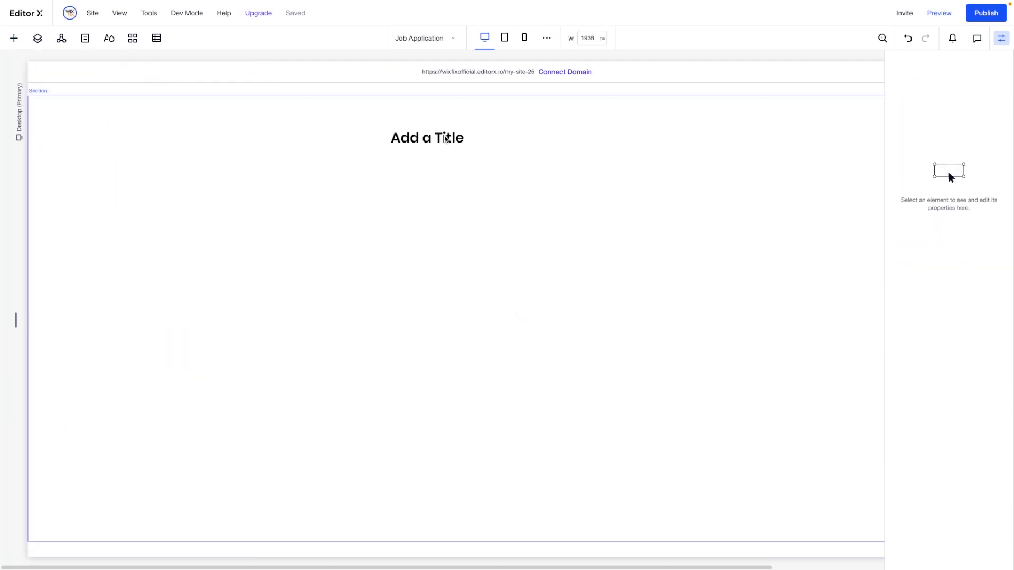
pyautogui.doubleClick(443, 137)
pyautogui.write('Job Application')
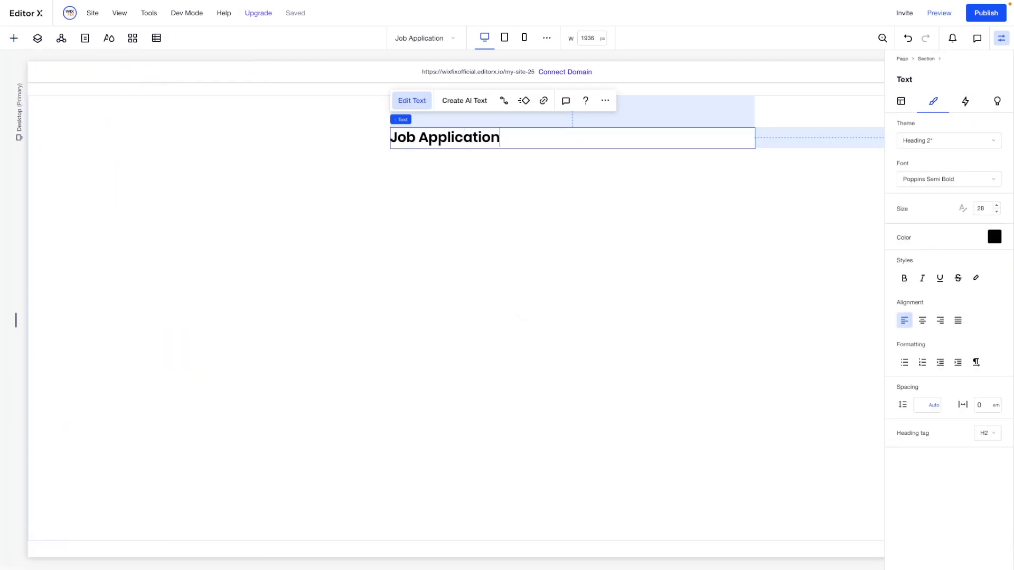
pyautogui.hotkey('ctrl', 'a')
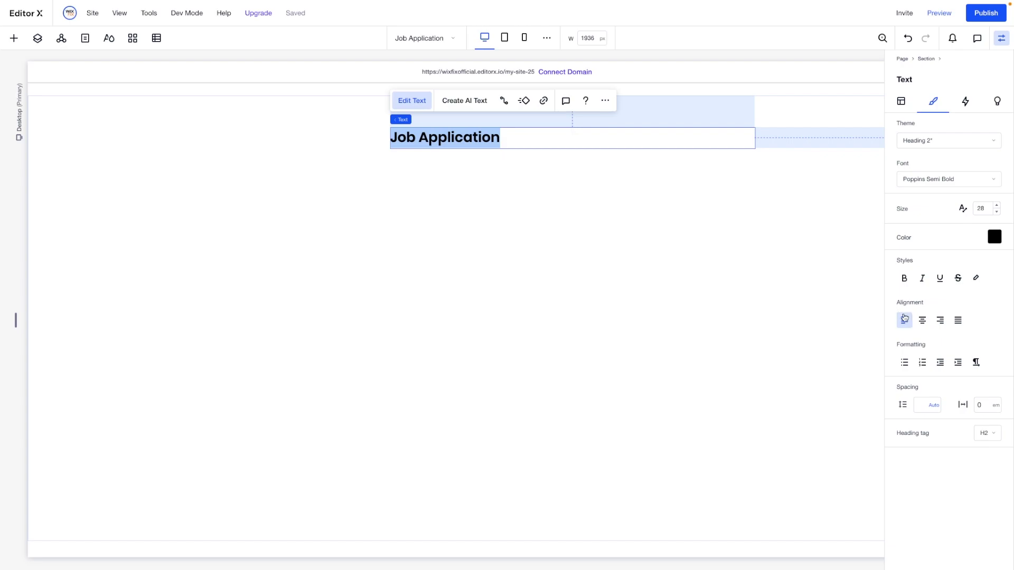
pyautogui.click(921, 320)
pyautogui.click(564, 192)
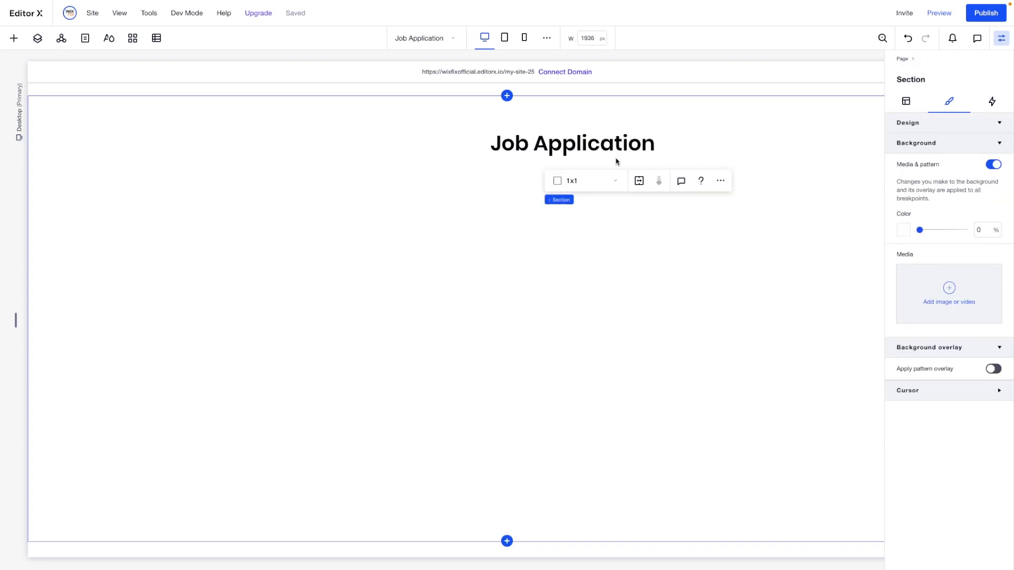
pyautogui.moveTo(549, 148); pyautogui.dragTo(495, 165)
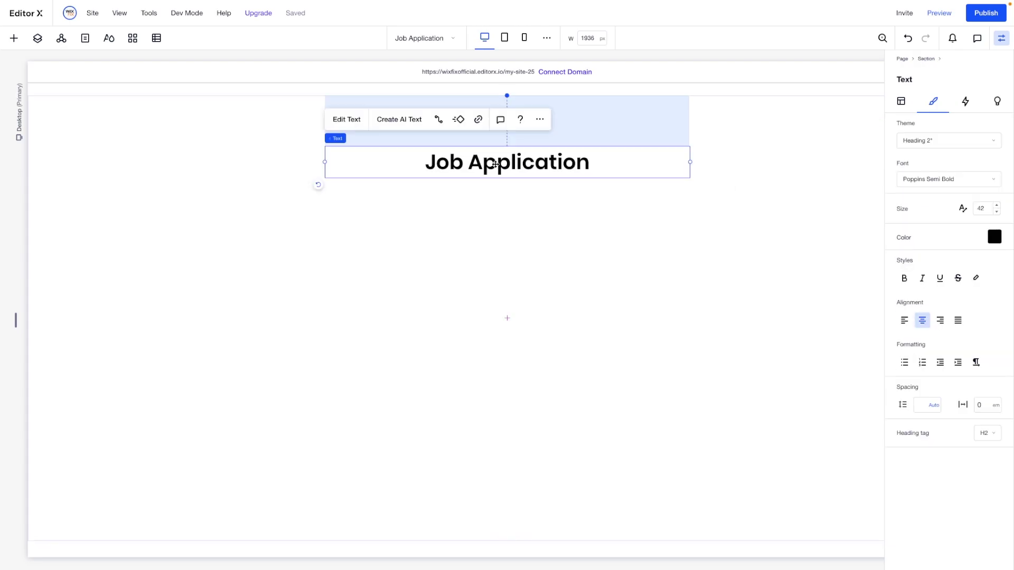
# Paste a centred 'Fill out the form below…' paragraph under the heading and stack them together
pyautogui.click(13, 38)
pyautogui.moveTo(166, 111); pyautogui.dragTo(426, 217)
pyautogui.click(420, 197)
pyautogui.write('Fill out the form below and we will reach out to you soon!')
pyautogui.click(921, 320)
pyautogui.press('Escape')
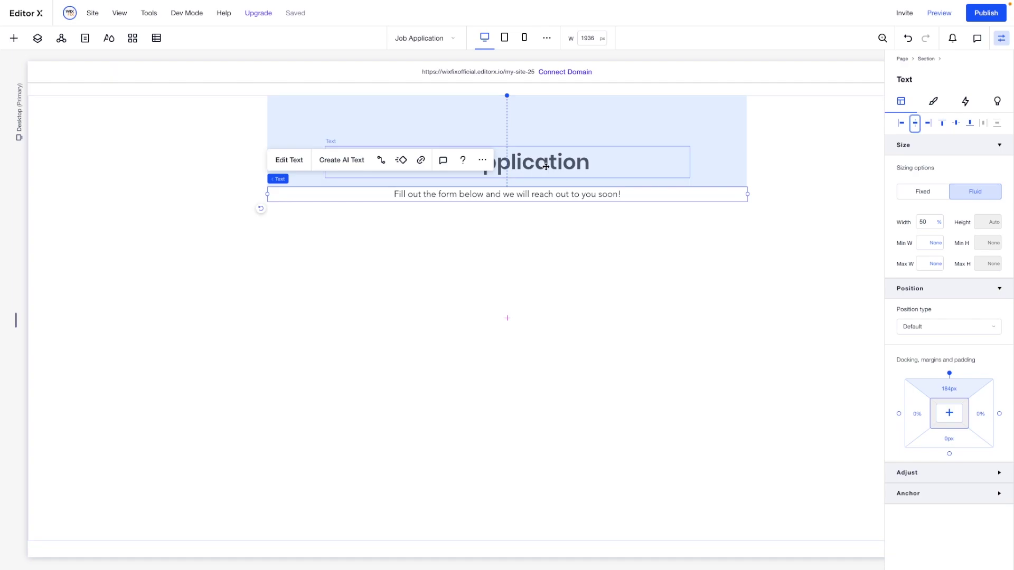
pyautogui.keyDown('shift'); pyautogui.click(629, 181); pyautogui.keyUp('shift')
pyautogui.click(284, 118)
pyautogui.click(467, 257)
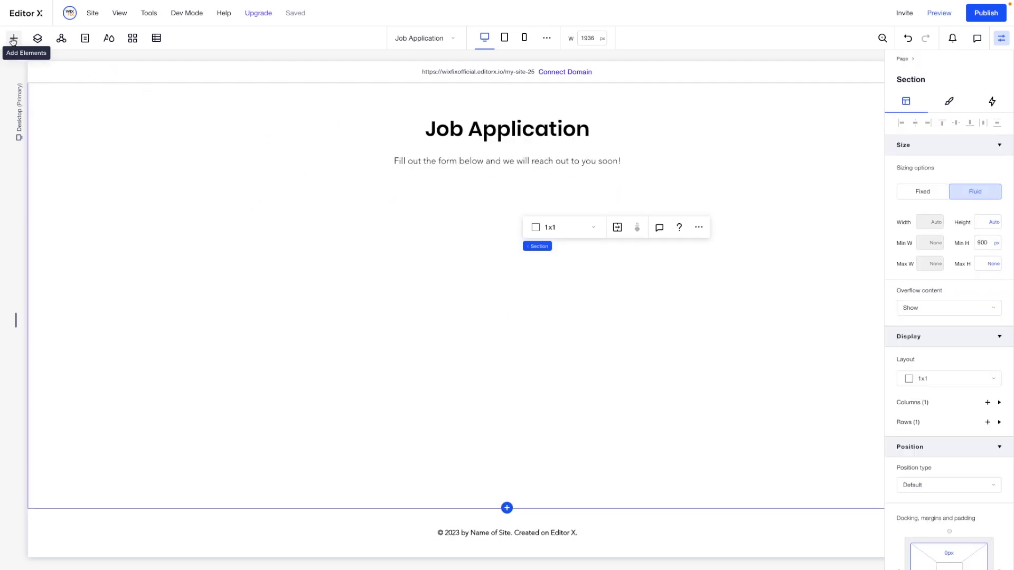
# Place a name text input under the subtitle, 30% wide and horizontally centred
pyautogui.click(13, 39)
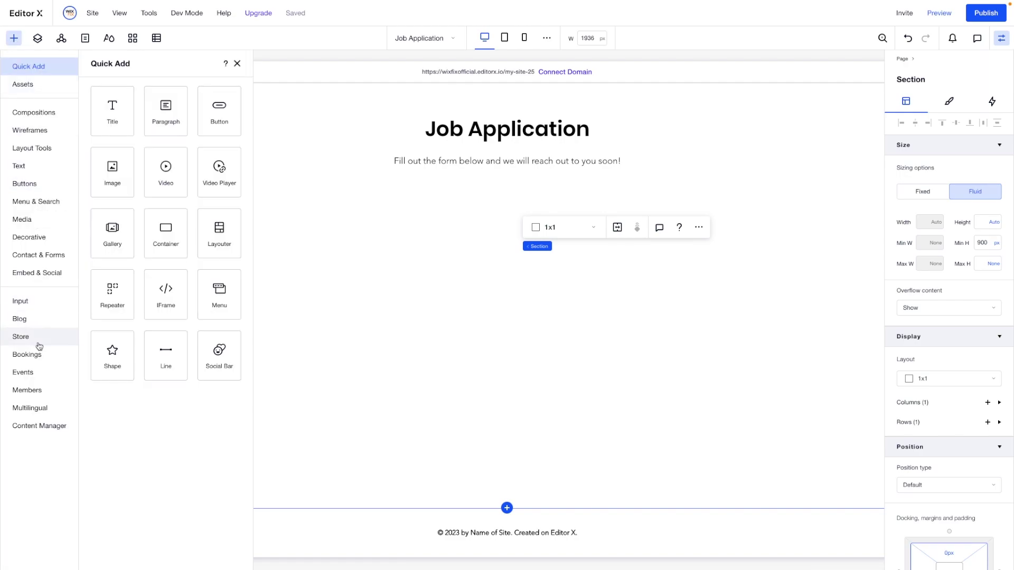
pyautogui.click(26, 304)
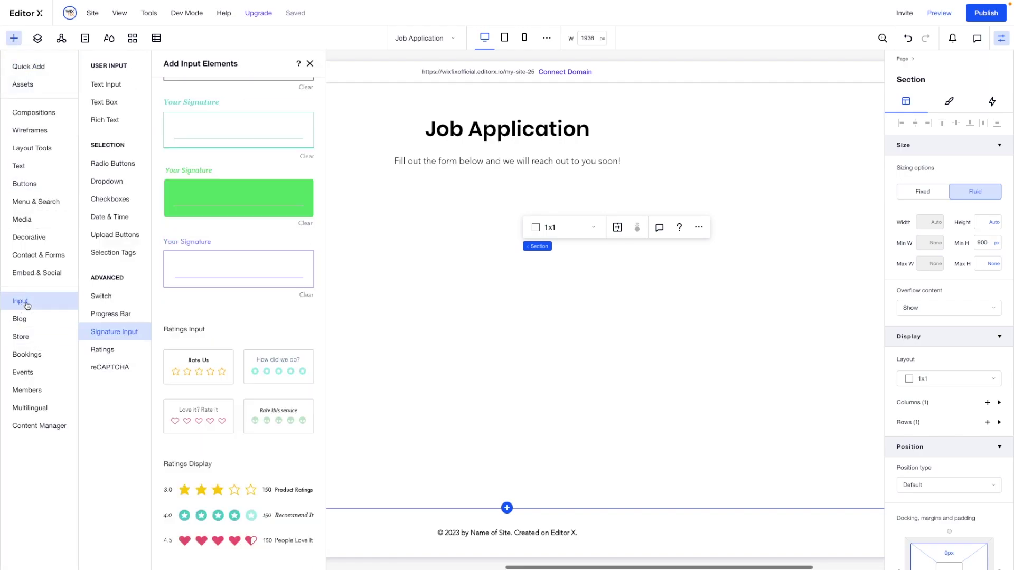
pyautogui.click(108, 85)
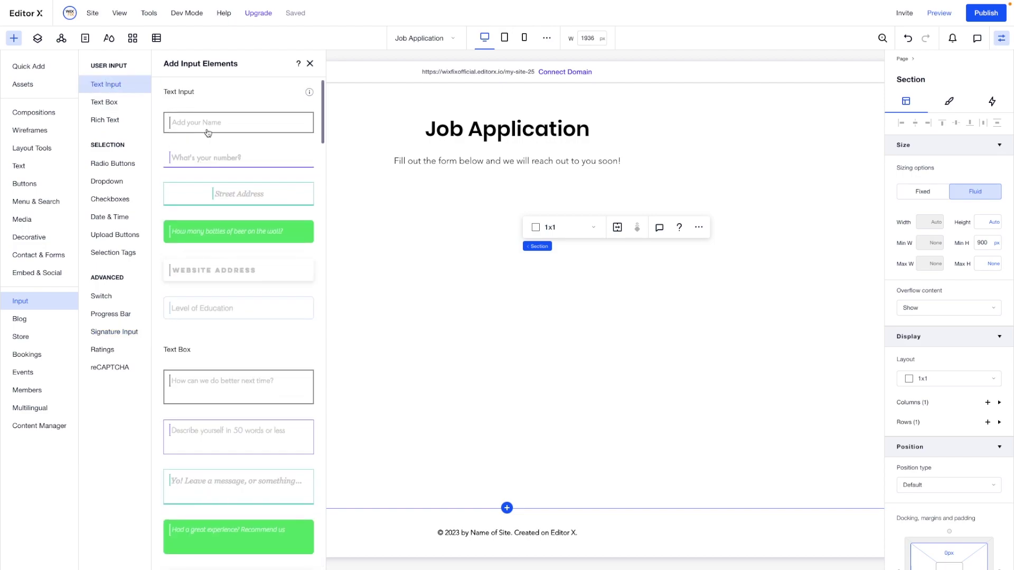
pyautogui.moveTo(194, 127); pyautogui.dragTo(481, 205)
pyautogui.click(924, 222)
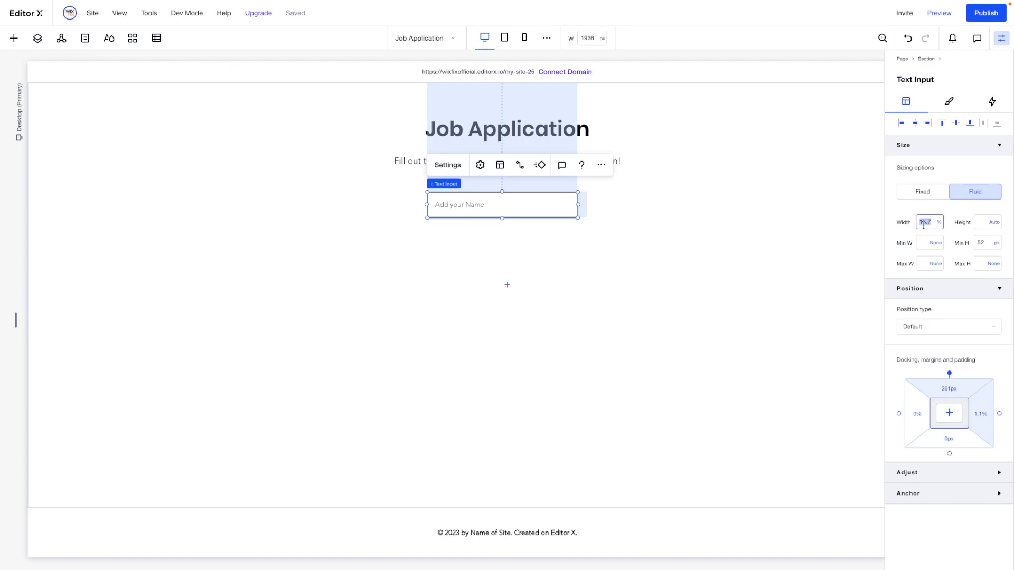
pyautogui.press('Return')
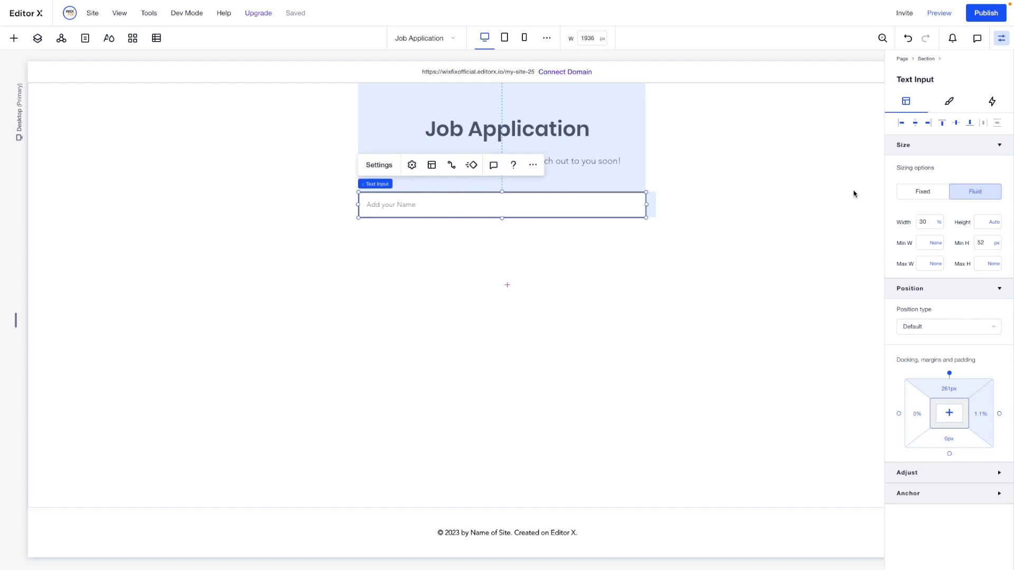
pyautogui.click(915, 123)
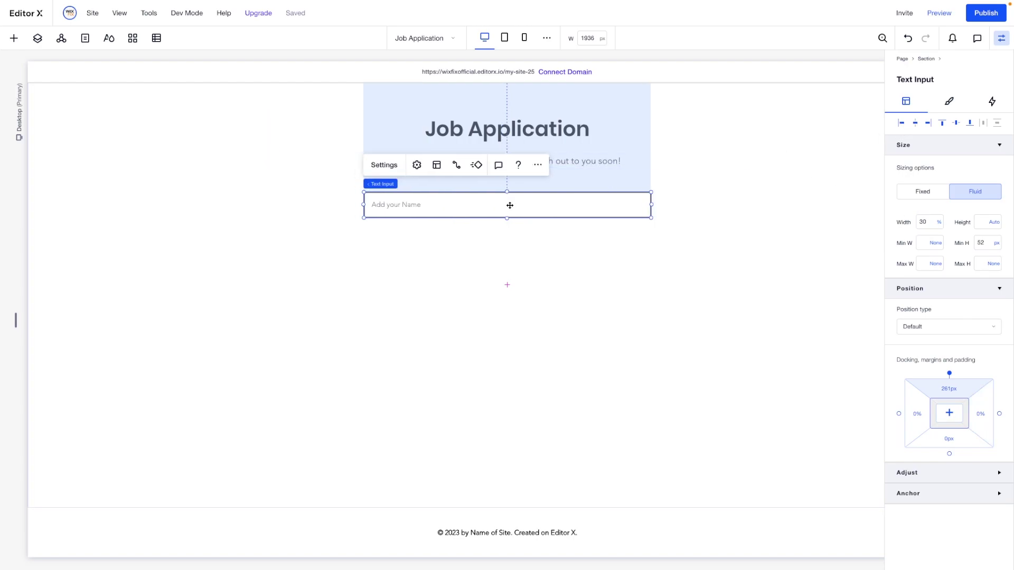
# Duplicate the name input below itself and change the copy's placeholder to 'Email'
pyautogui.hotkey('ctrl', 'd')
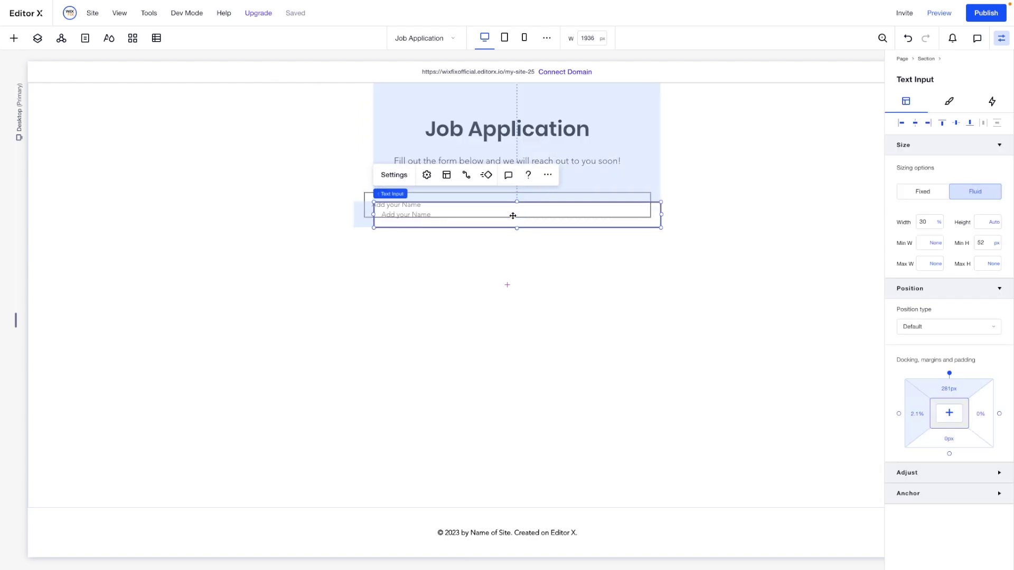
pyautogui.moveTo(512, 216); pyautogui.dragTo(504, 241)
pyautogui.click(385, 201)
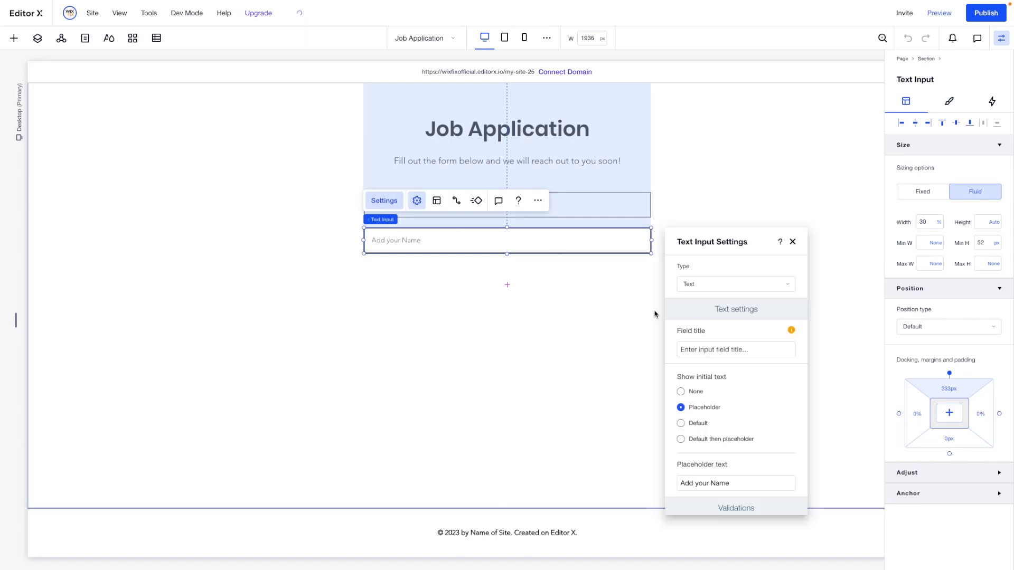
pyautogui.tripleClick(734, 482)
pyautogui.write('Email')
pyautogui.click(479, 336)
# Duplicate the Email input below it and begin replacing its placeholder for Phone
pyautogui.click(428, 240)
pyautogui.hotkey('ctrl', 'd')
pyautogui.moveTo(427, 277); pyautogui.dragTo(430, 285)
pyautogui.doubleClick(430, 285)
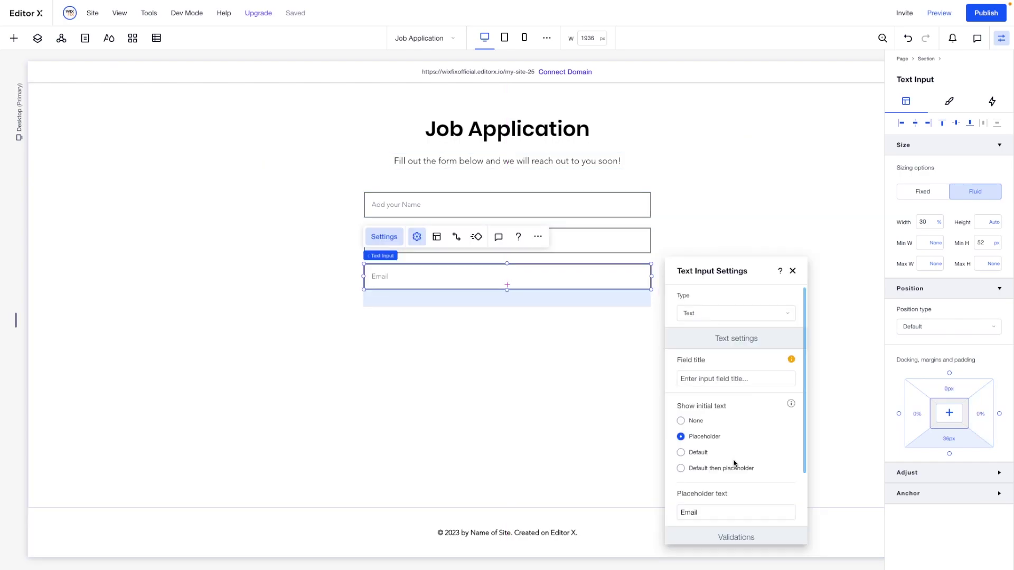
pyautogui.tripleClick(708, 509)
# Give the Phone field a 'Pho' placeholder, make it required with pattern validation, and set type Phone Number
pyautogui.write('Phone')
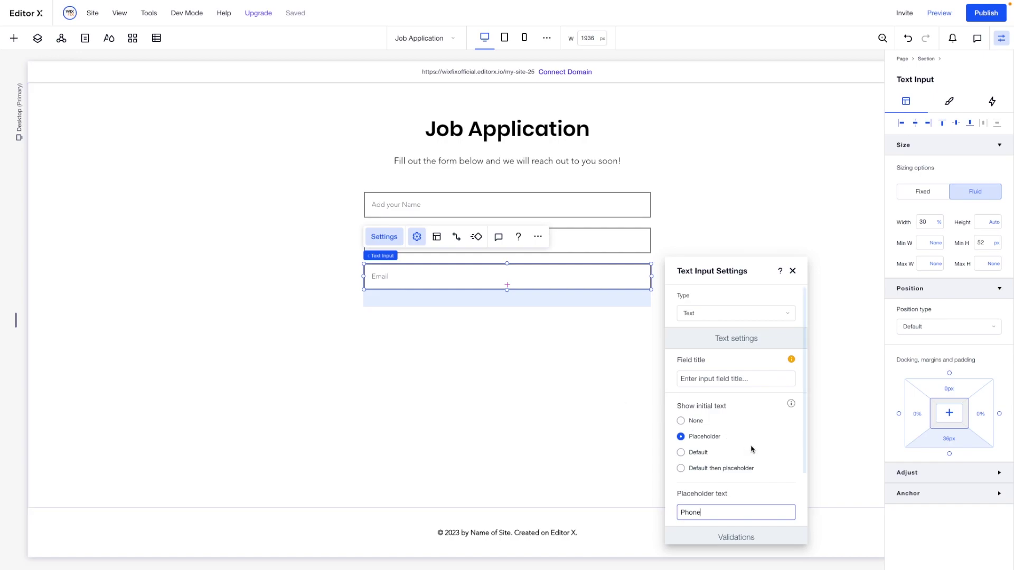
pyautogui.scroll(-2, 749, 446)
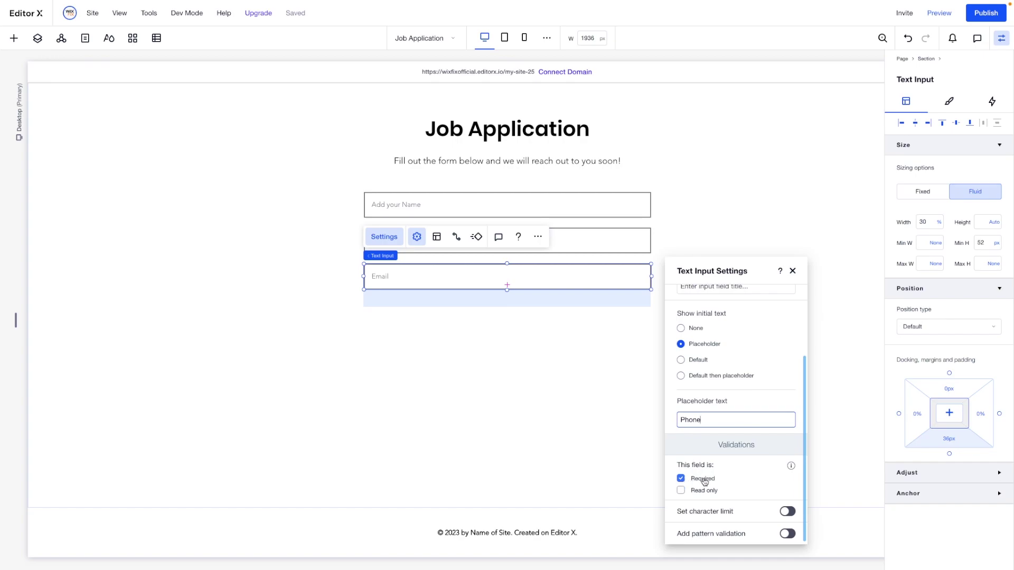
pyautogui.click(681, 480)
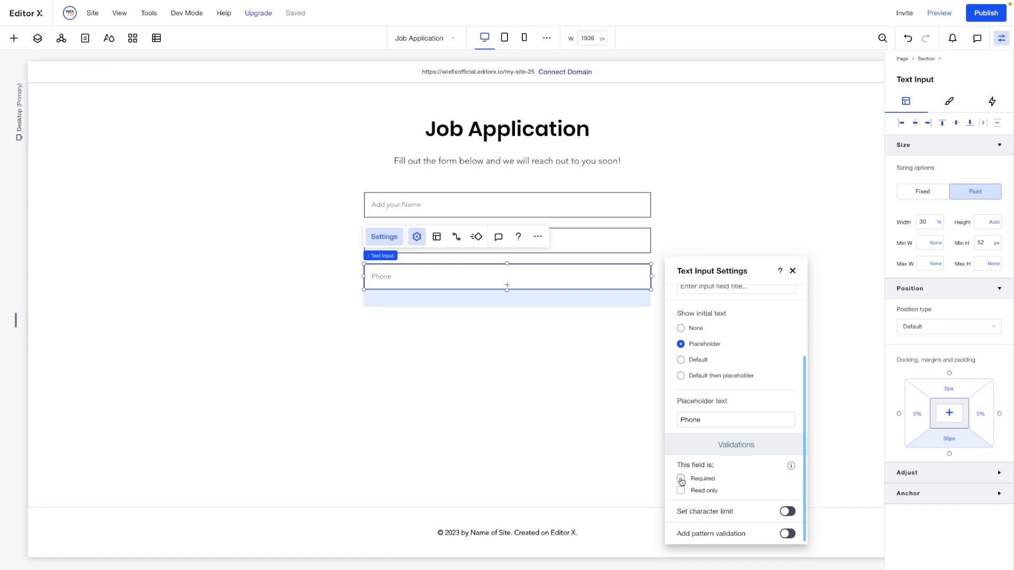
pyautogui.click(681, 480)
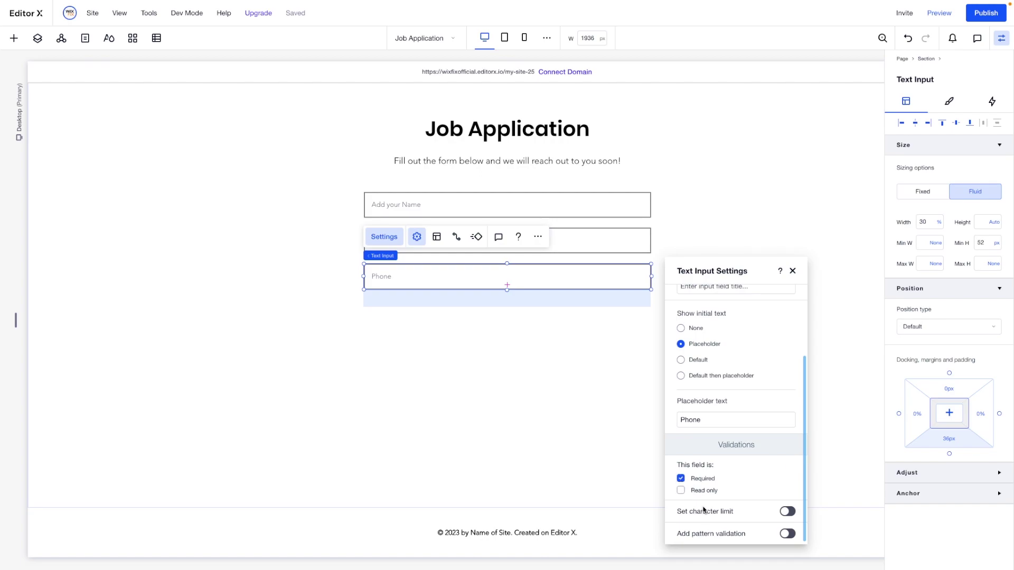
pyautogui.click(698, 534)
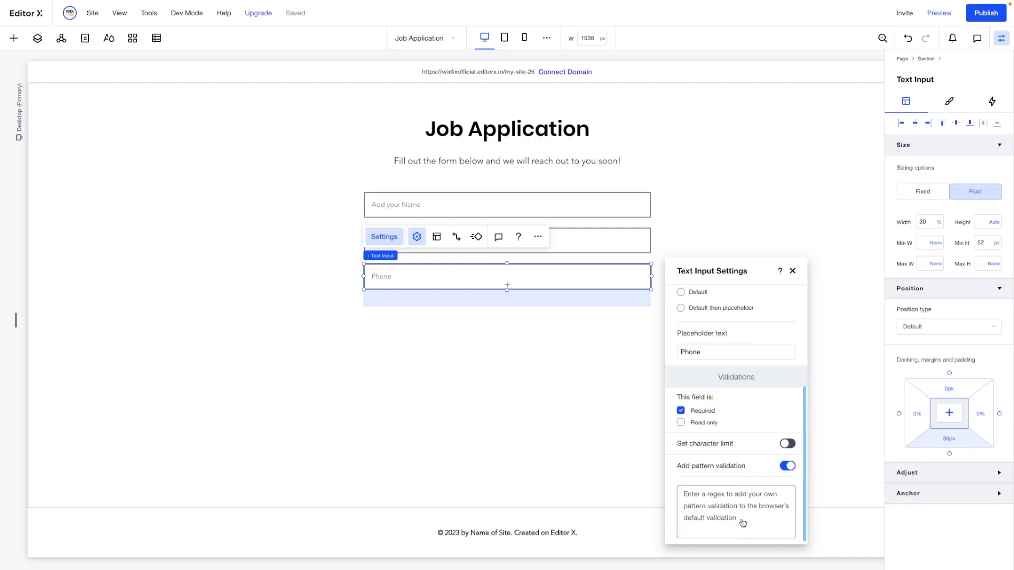
pyautogui.scroll(3, 743, 522)
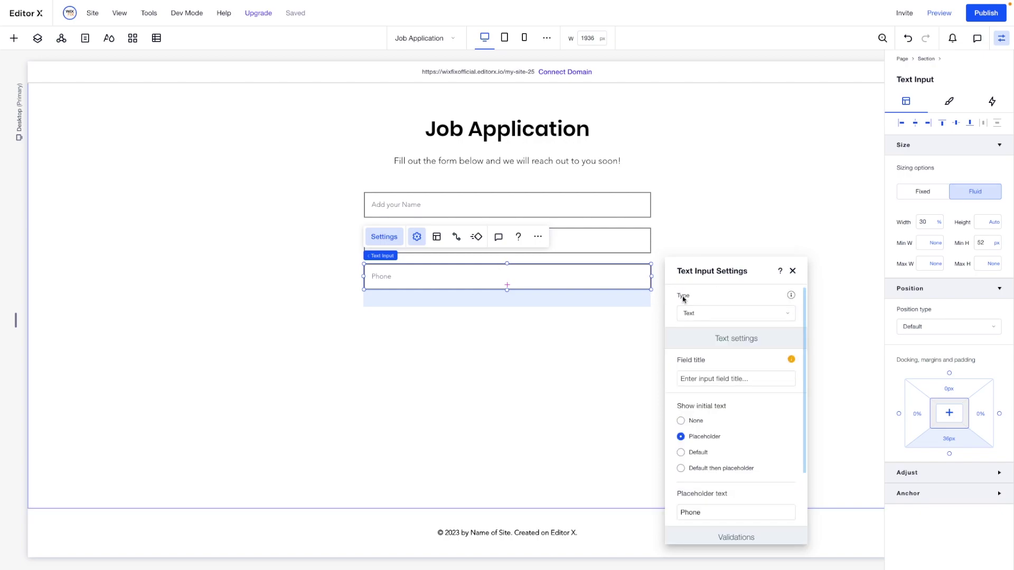
pyautogui.click(691, 313)
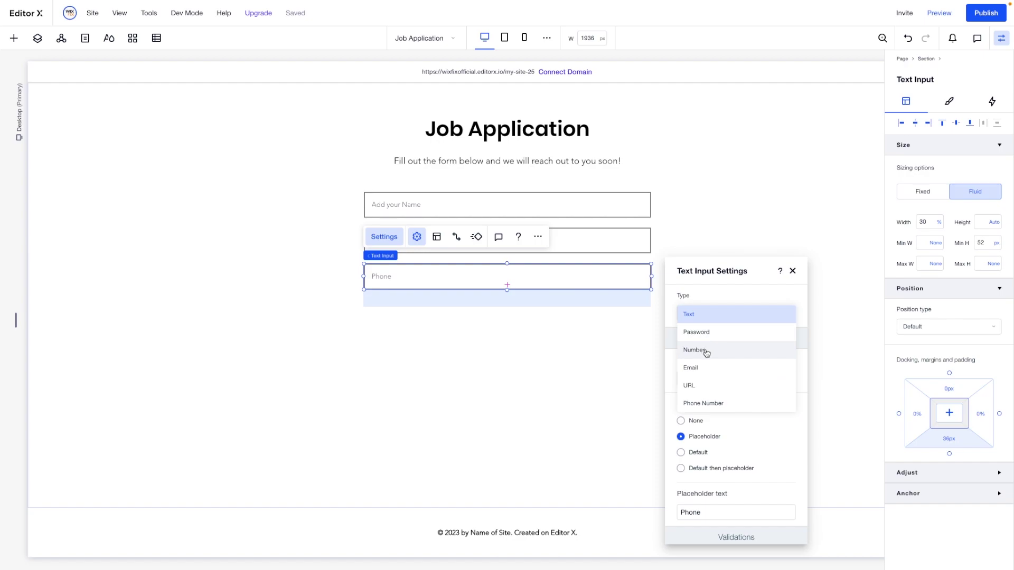
pyautogui.click(707, 404)
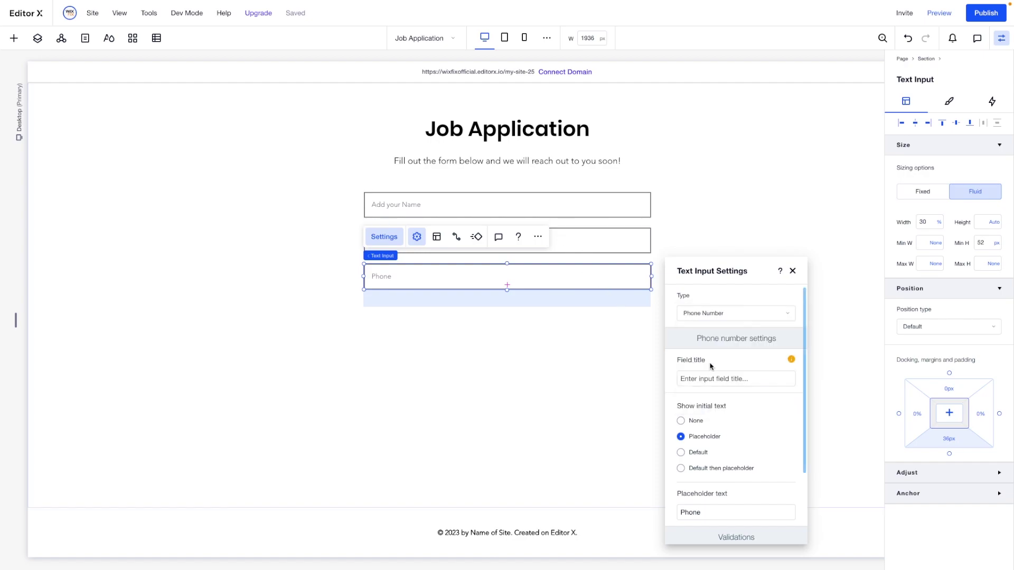
# Change the Email field's type to Email
pyautogui.scroll(-3, 726, 470)
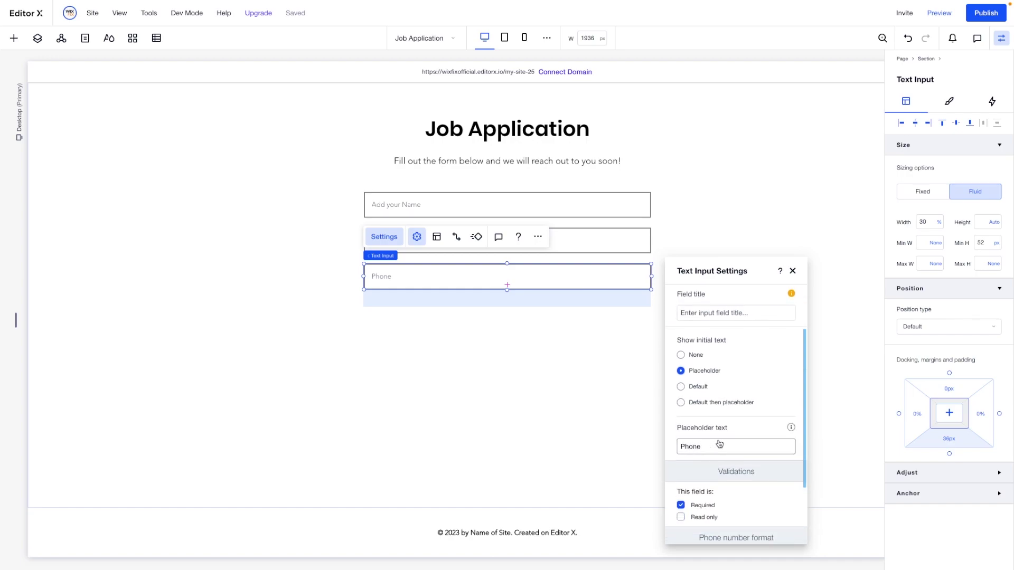
pyautogui.click(579, 249)
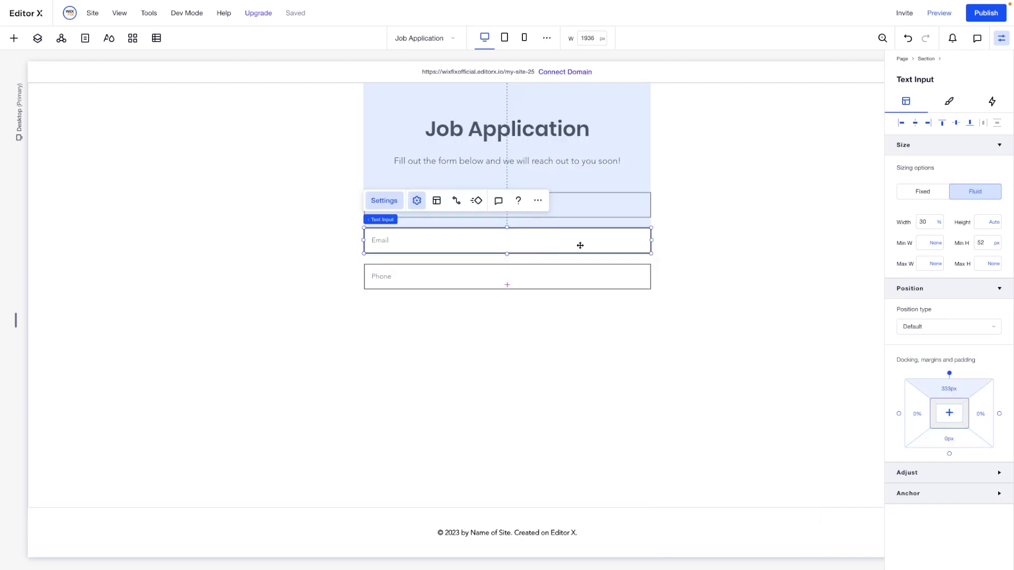
pyautogui.click(417, 200)
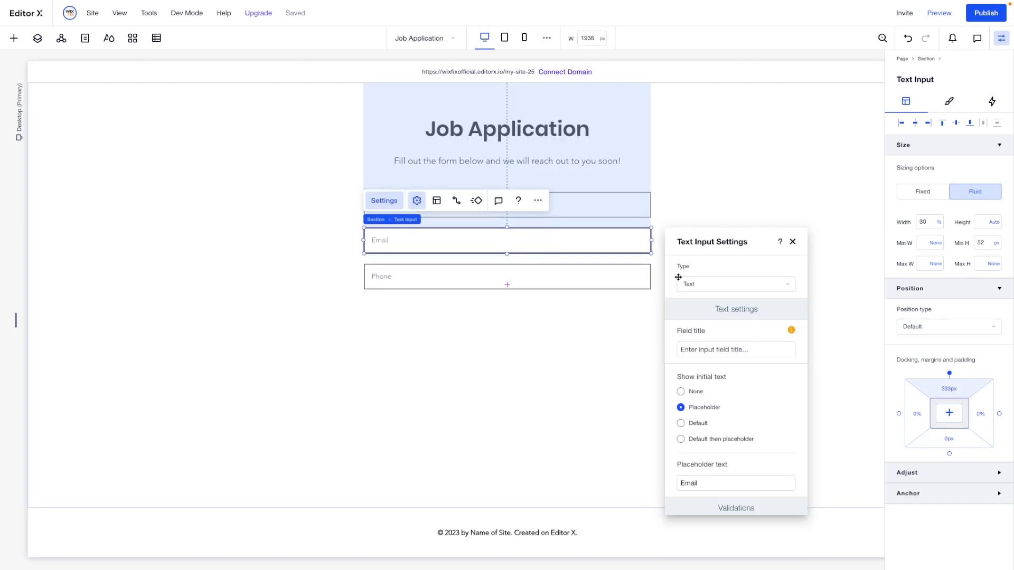
pyautogui.click(706, 288)
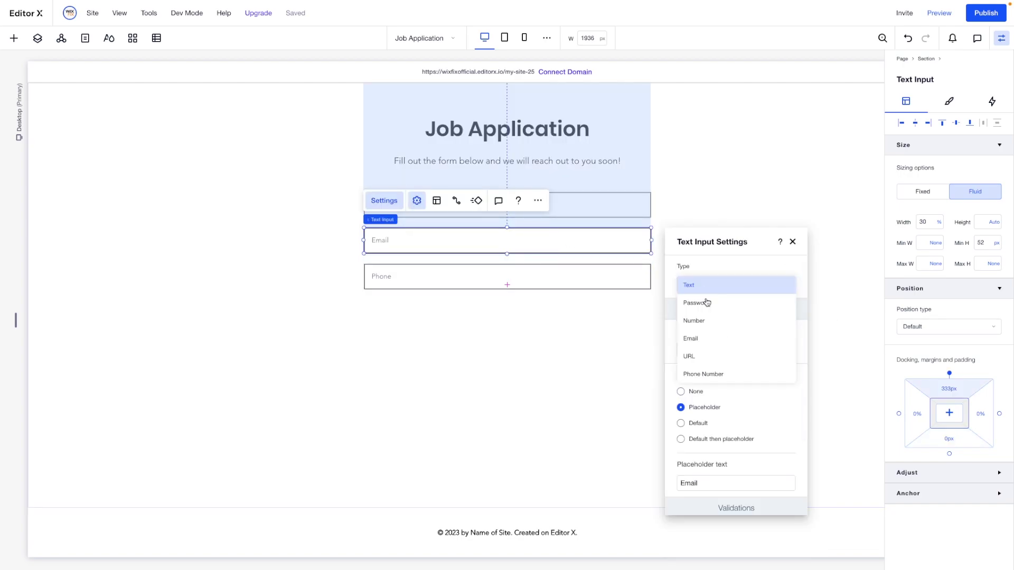
pyautogui.click(706, 343)
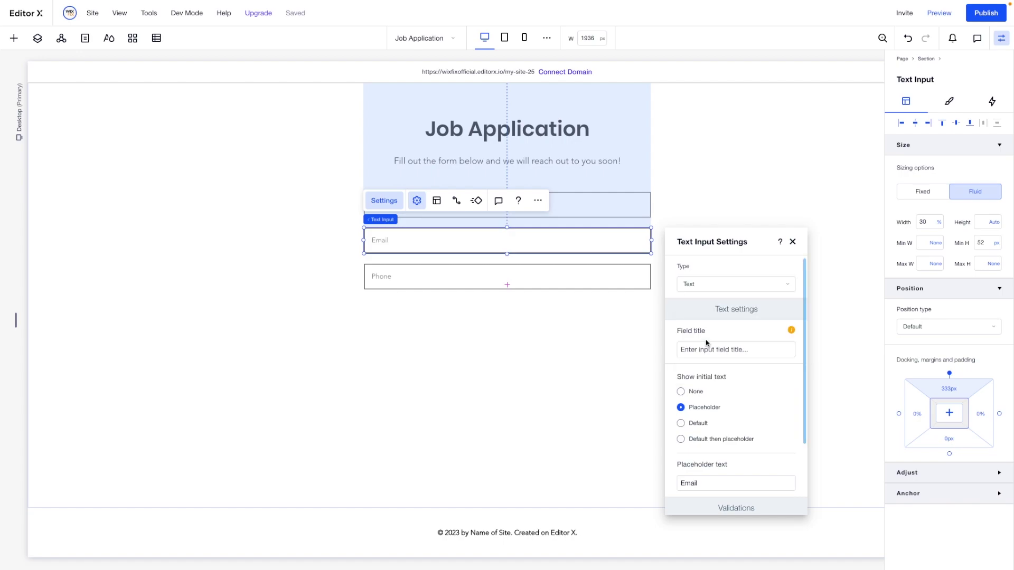
# Edit the name field's placeholder so it reads 'Full Name'
pyautogui.click(584, 199)
pyautogui.click(416, 165)
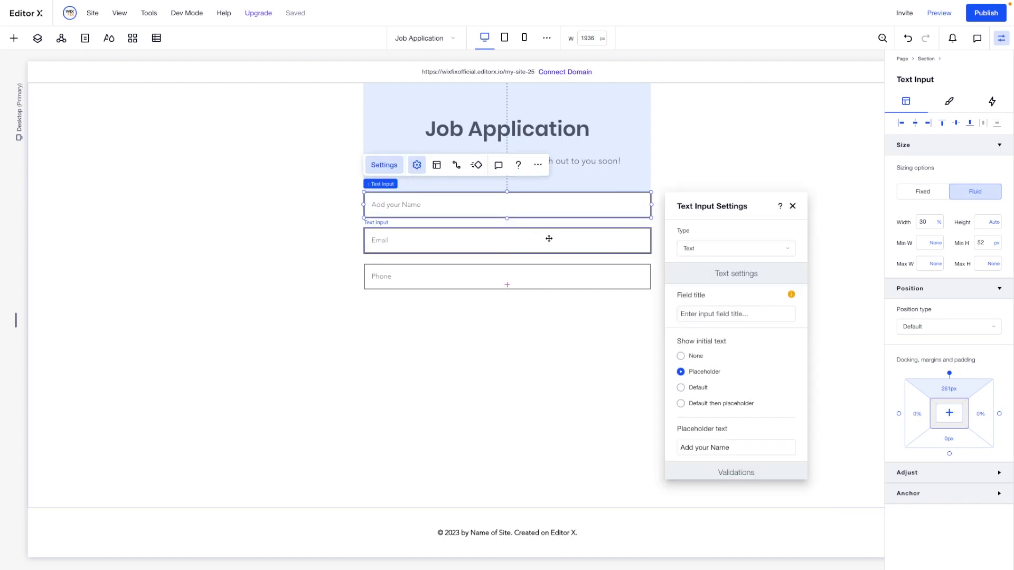
pyautogui.click(703, 446)
pyautogui.click(710, 448)
pyautogui.moveTo(710, 448); pyautogui.dragTo(673, 448)
pyautogui.write('Full')
pyautogui.click(511, 423)
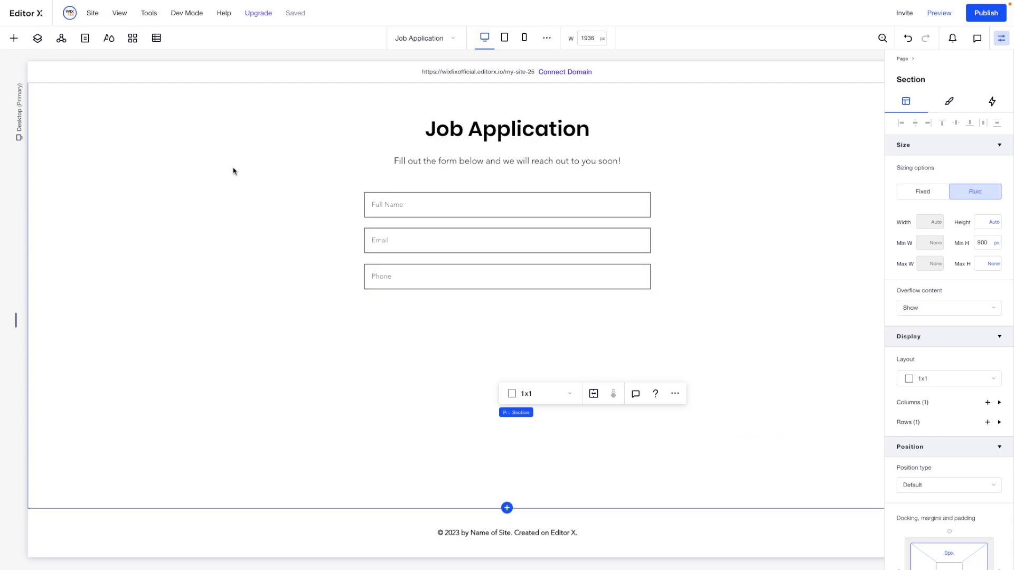
# Add a text box under Phone at 30% width, centred and dragged taller
pyautogui.click(13, 39)
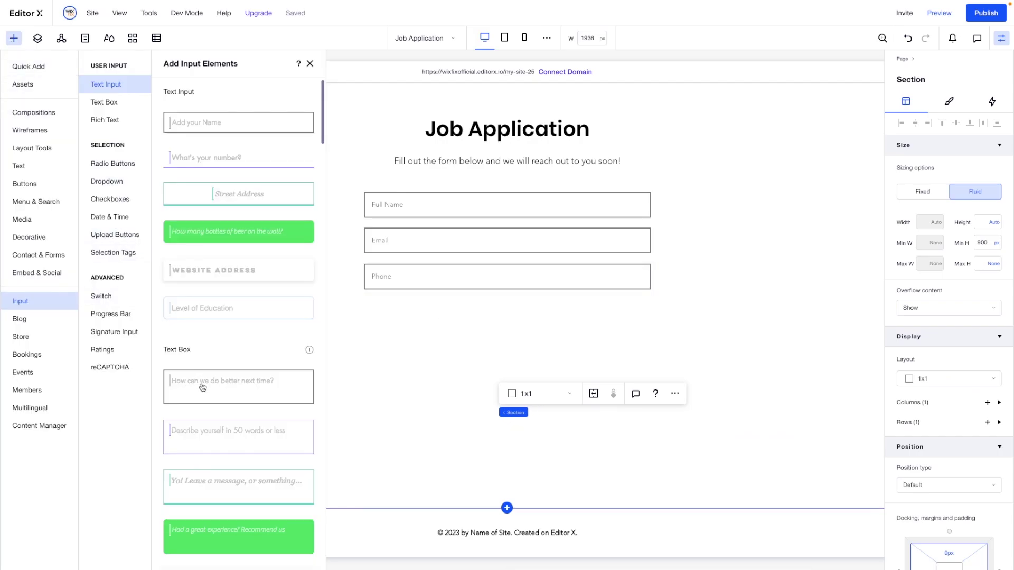
pyautogui.moveTo(202, 385); pyautogui.dragTo(475, 343)
pyautogui.click(477, 344)
pyautogui.click(933, 220)
pyautogui.press('Return')
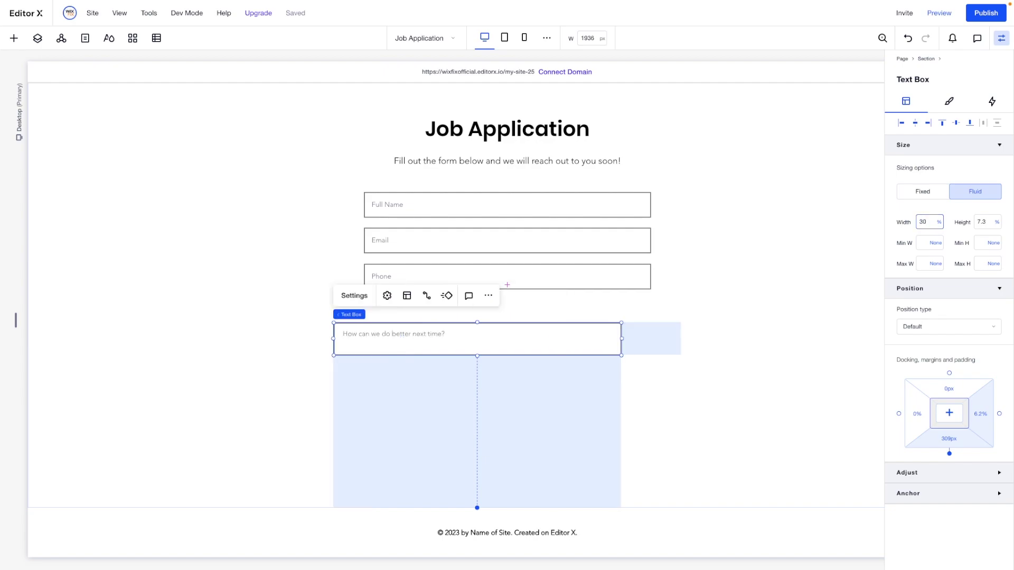
pyautogui.click(914, 123)
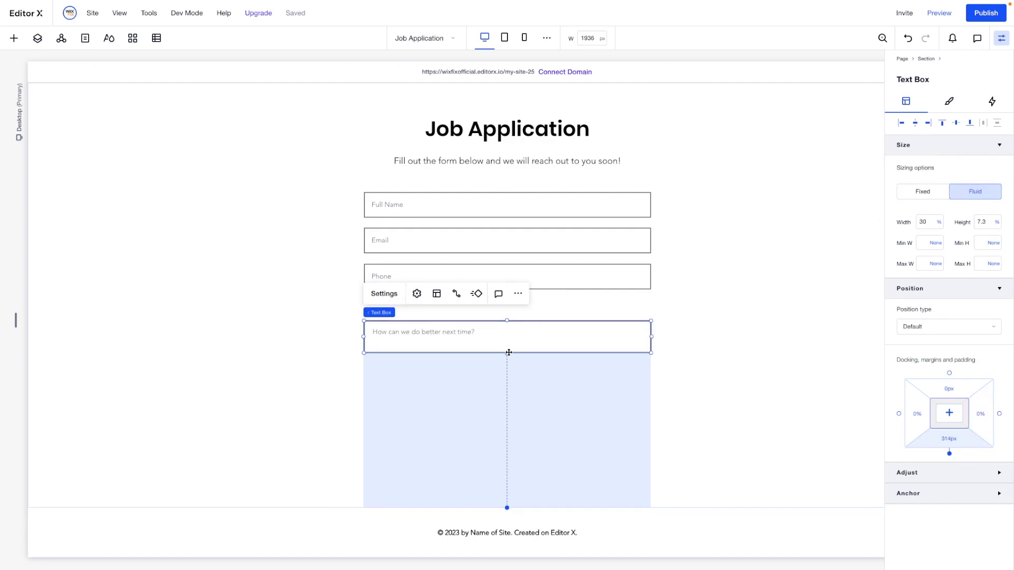
pyautogui.moveTo(508, 352); pyautogui.dragTo(507, 388)
pyautogui.moveTo(484, 351); pyautogui.dragTo(484, 342)
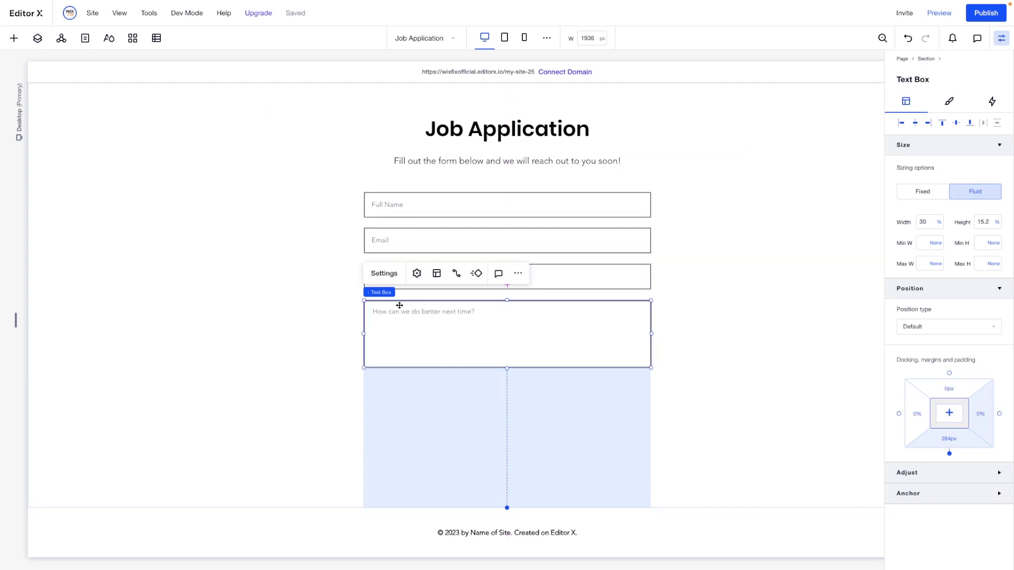
# Set the text box placeholder to 'Why Do You Want to Work for Us?'
pyautogui.click(384, 272)
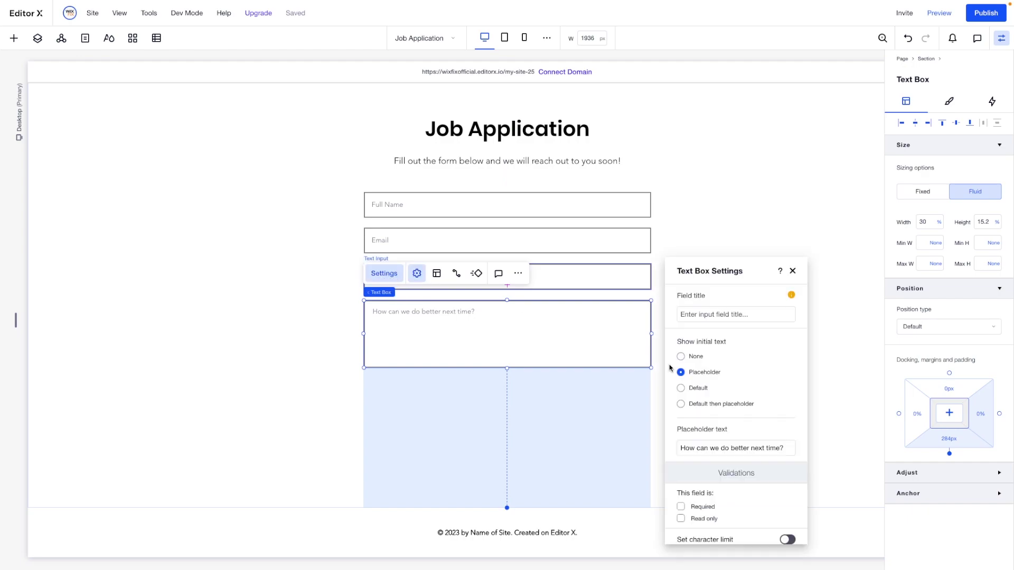
pyautogui.tripleClick(727, 447)
pyautogui.write('Why')
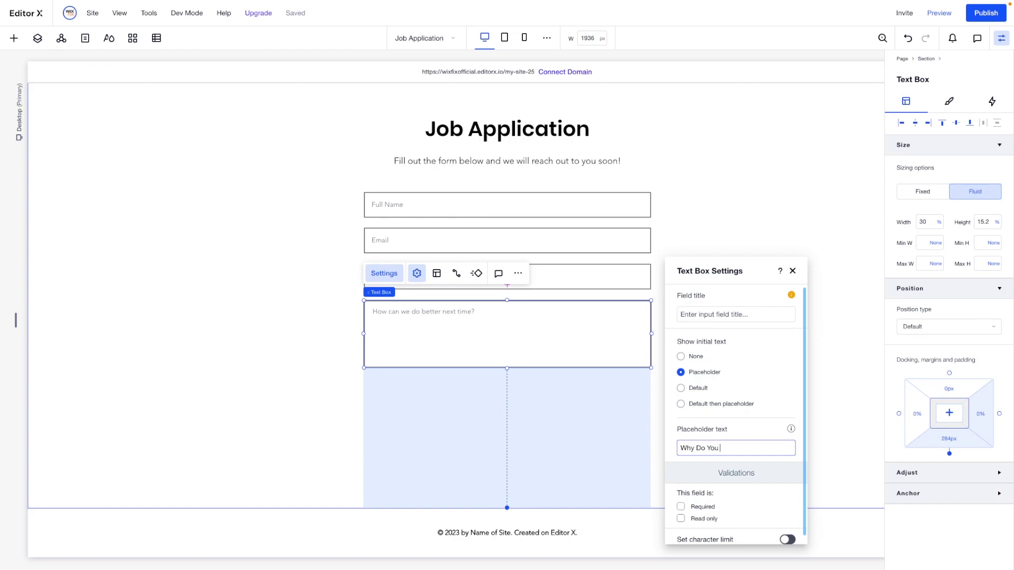
pyautogui.write(' Do You Want to Work for Us?')
pyautogui.click(685, 490)
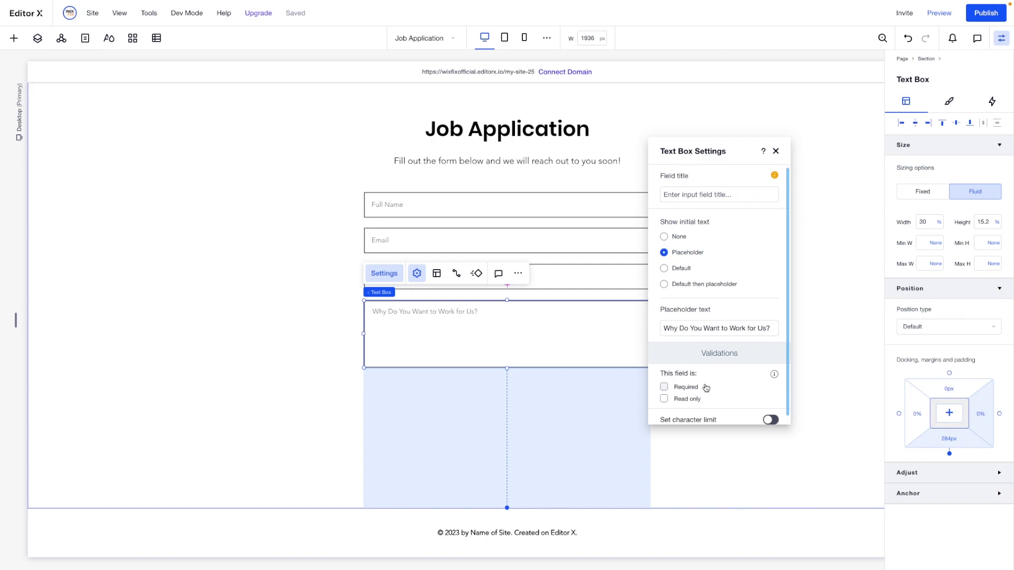
pyautogui.click(825, 299)
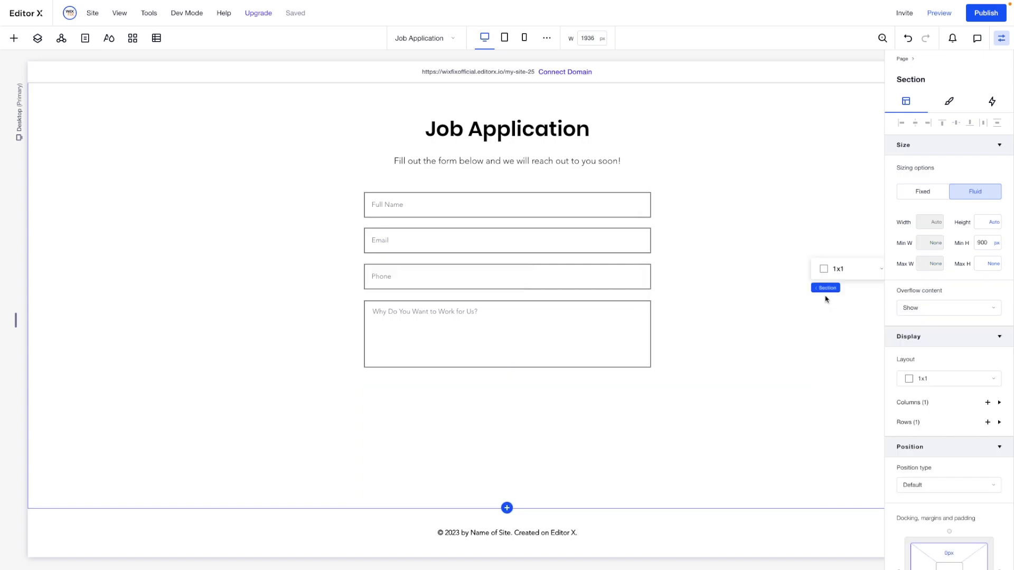
# Place an upload button below the question box, label it 'Upload Resume', and make it taller
pyautogui.click(13, 38)
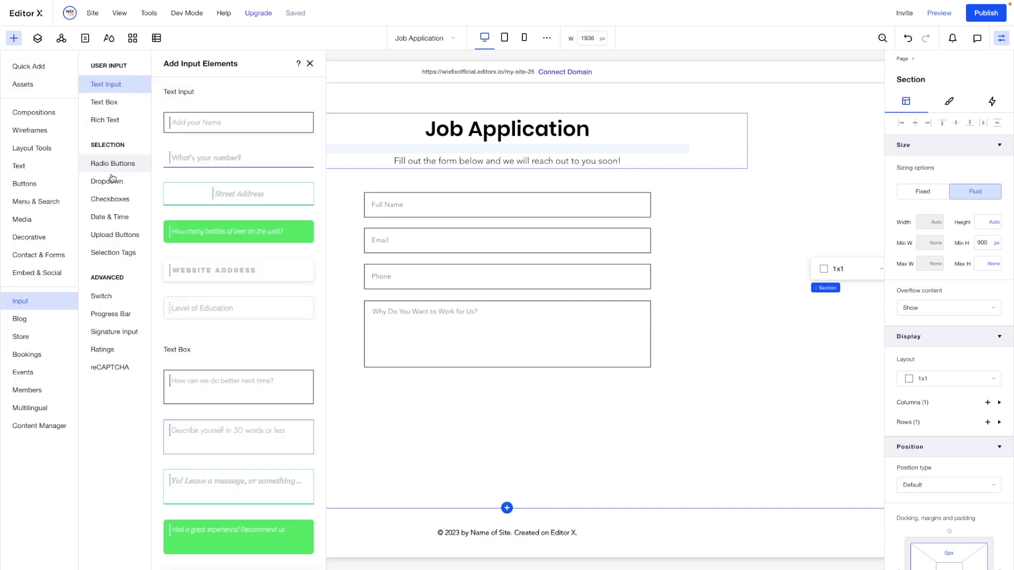
pyautogui.click(108, 238)
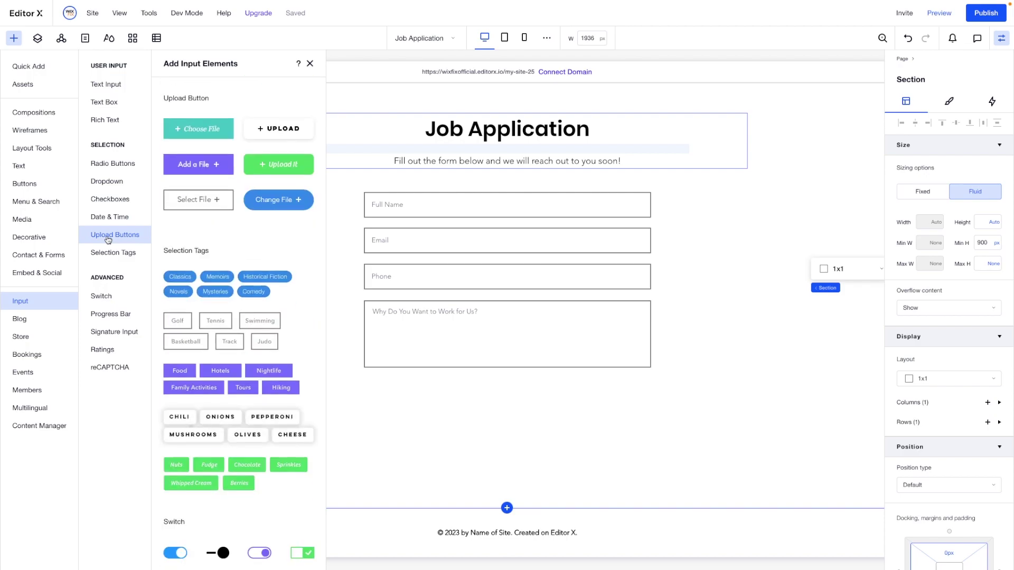
pyautogui.moveTo(200, 207); pyautogui.dragTo(510, 405)
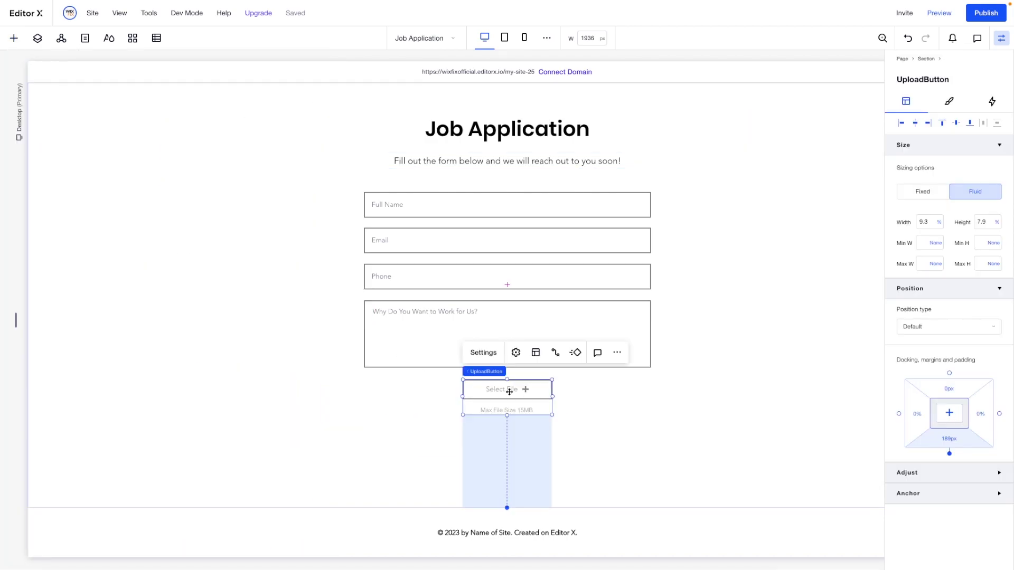
pyautogui.click(486, 355)
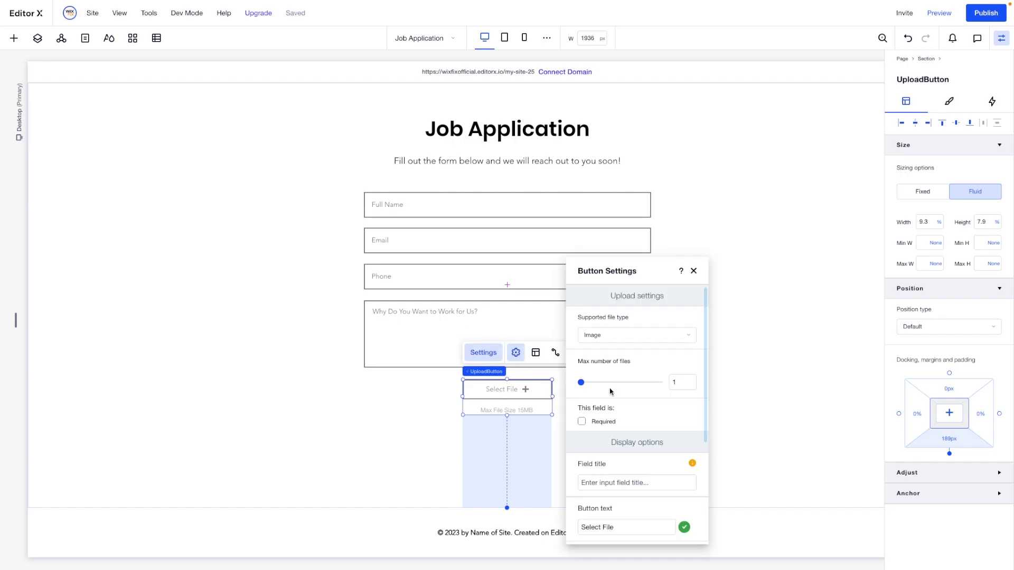
pyautogui.click(611, 527)
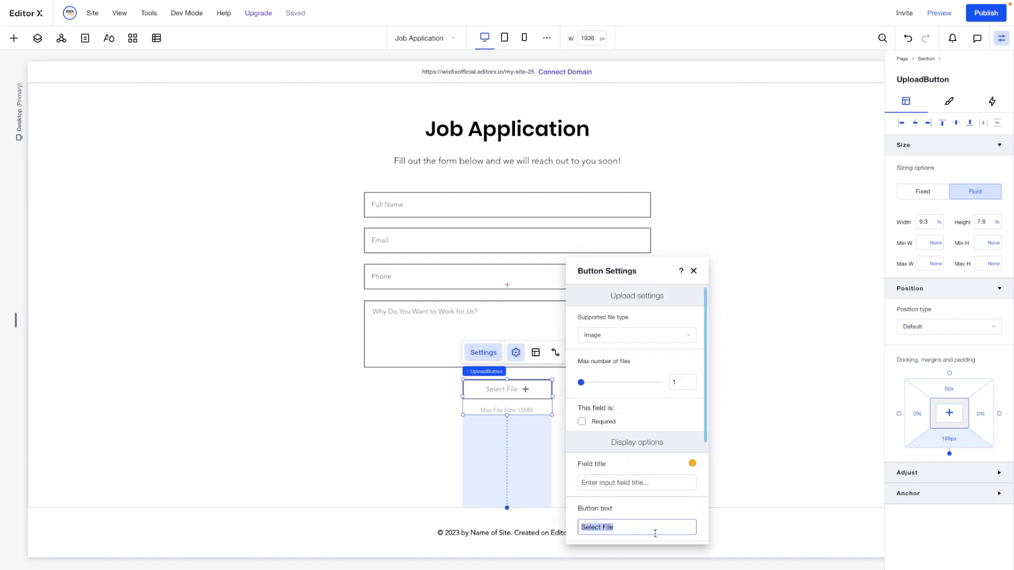
pyautogui.write('Uplod')
pyautogui.press('BackSpace')
pyautogui.write('ad Resume')
pyautogui.moveTo(507, 415); pyautogui.dragTo(507, 427)
pyautogui.press('Escape')
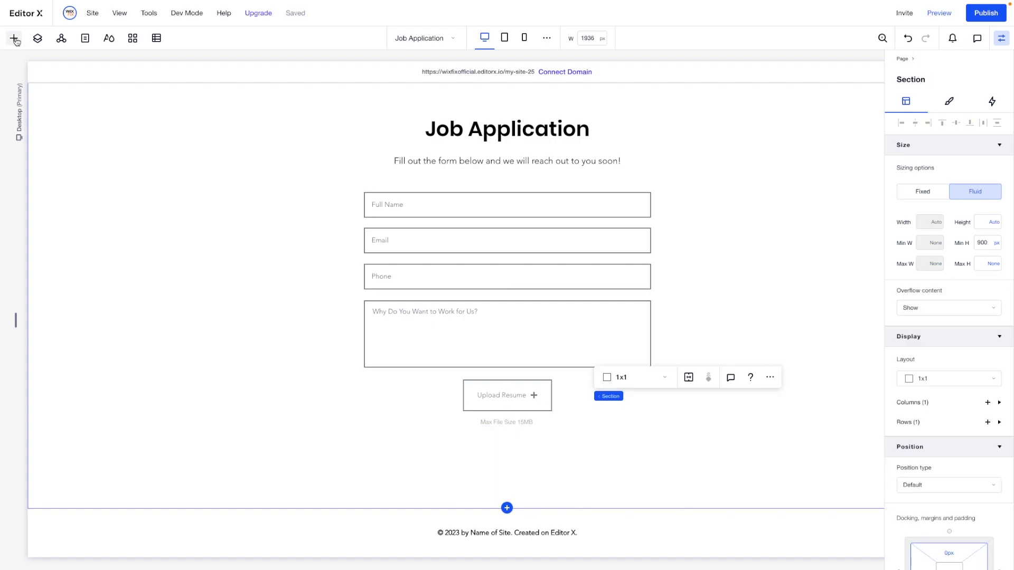
# Select the Apply Now button on the About page to reuse it
pyautogui.click(14, 38)
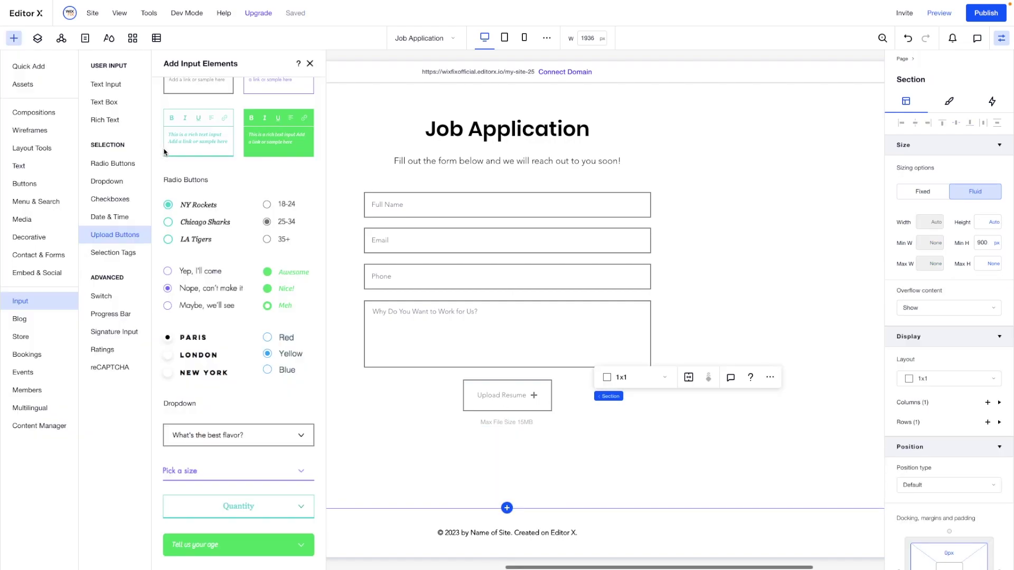
pyautogui.click(24, 184)
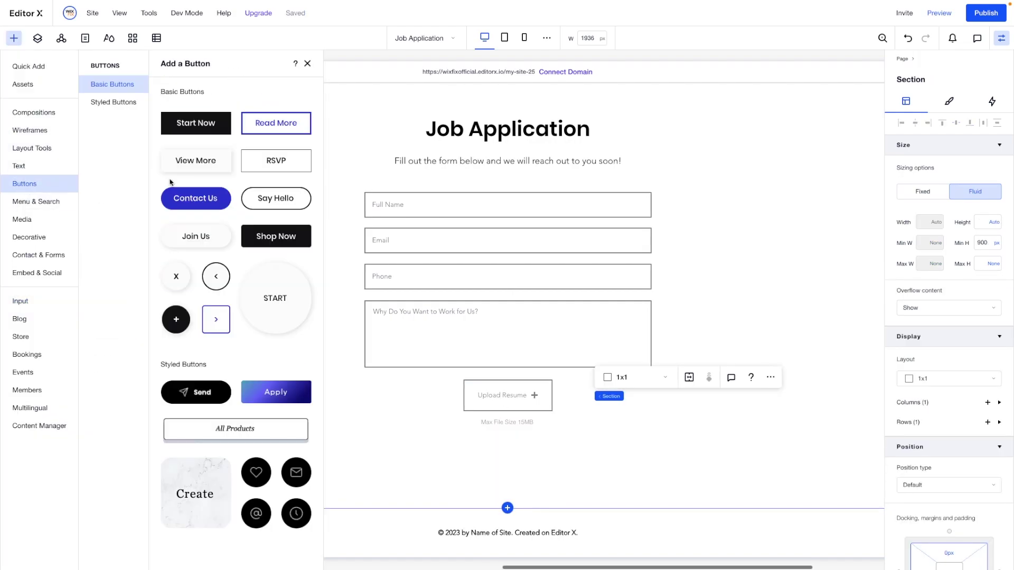
pyautogui.click(422, 38)
pyautogui.click(418, 92)
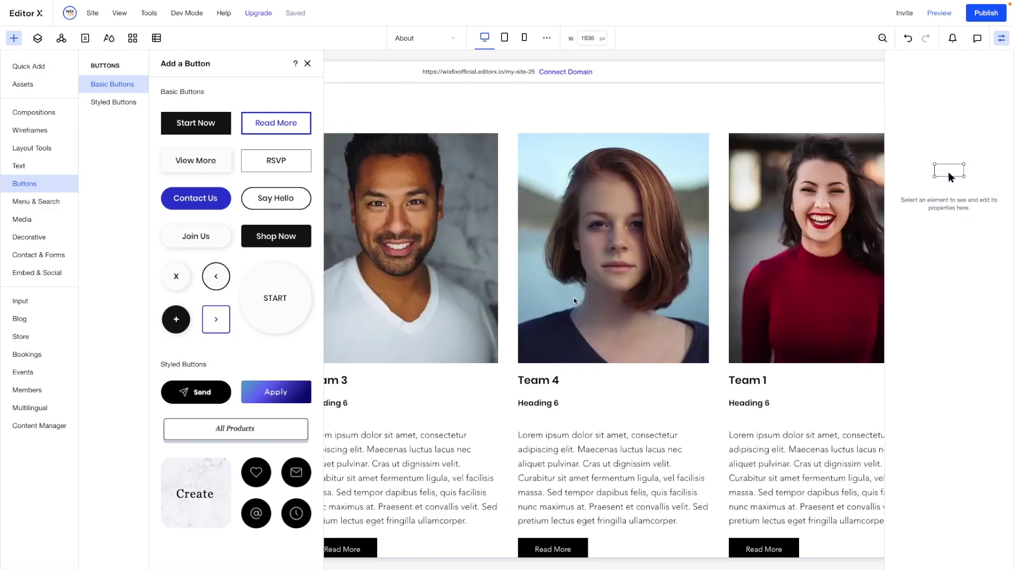
pyautogui.scroll(-10, 573, 298)
pyautogui.click(520, 406)
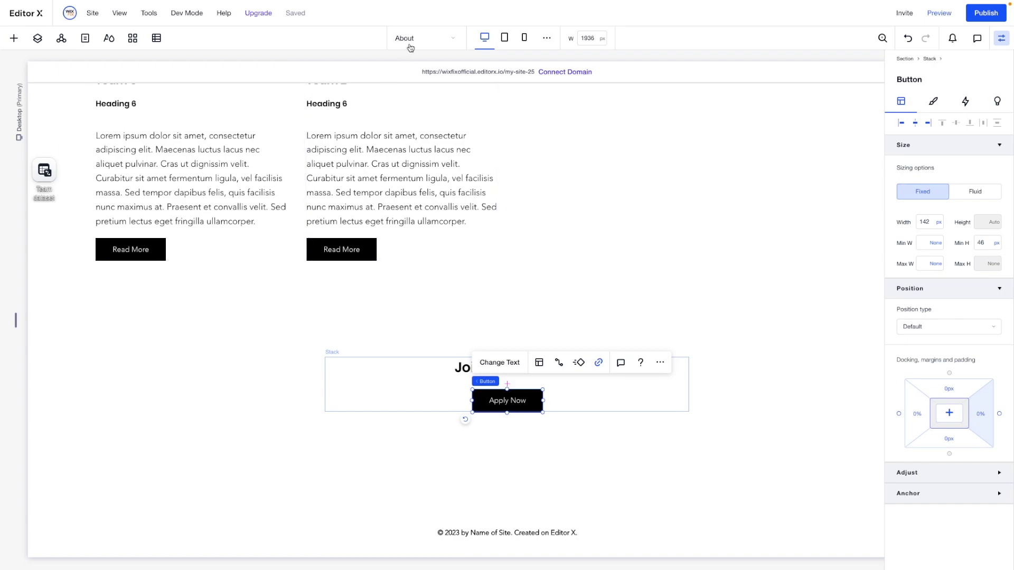
# Paste the Apply Now button into the Job Application form and relabel it 'Submit'
pyautogui.click(409, 44)
pyautogui.click(415, 93)
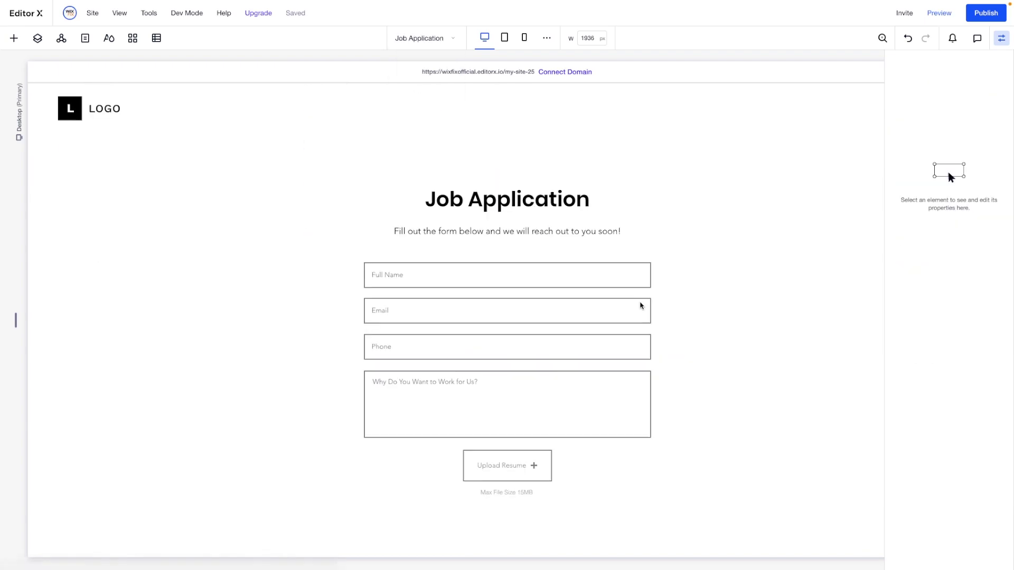
pyautogui.rightClick(528, 454)
pyautogui.click(560, 251)
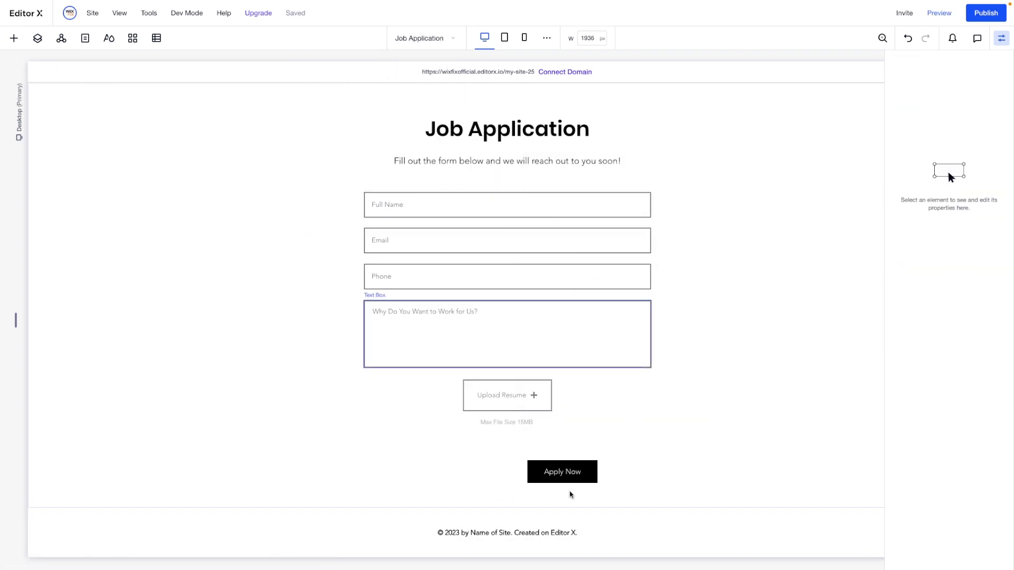
pyautogui.click(554, 475)
pyautogui.click(491, 415)
pyautogui.write('Submit')
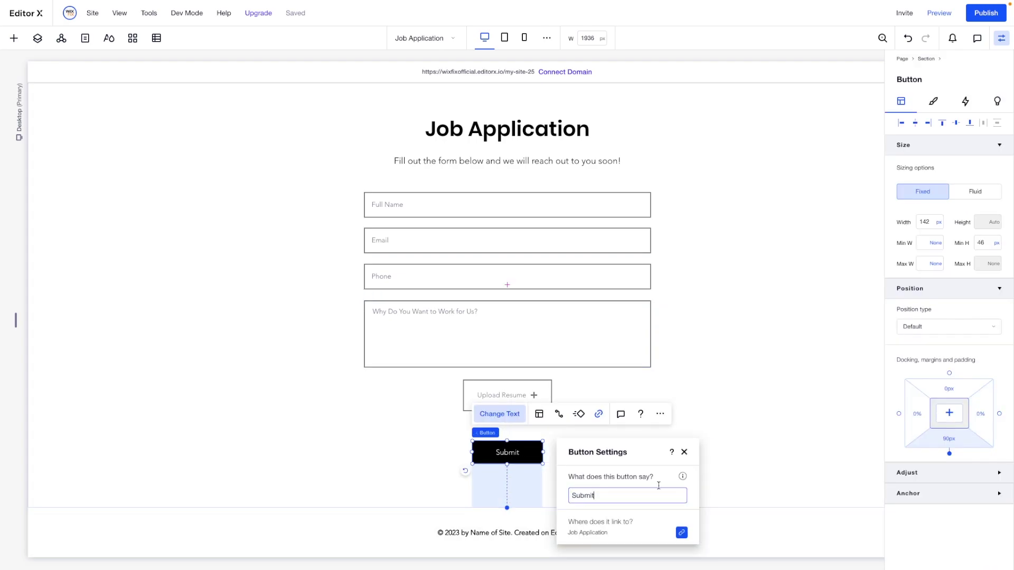
# Set the Submit button's link to None
pyautogui.click(598, 415)
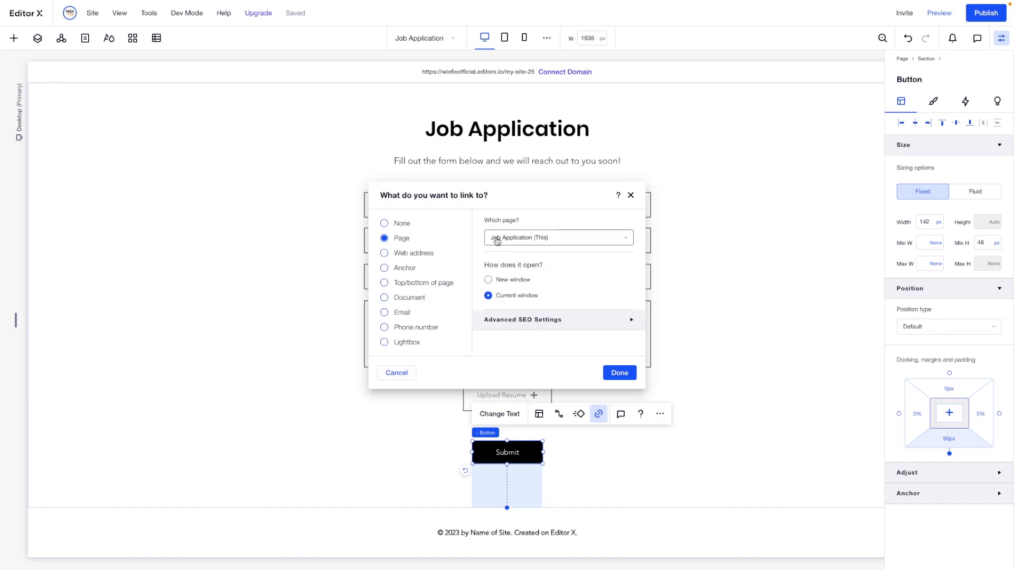
pyautogui.click(384, 224)
pyautogui.click(622, 372)
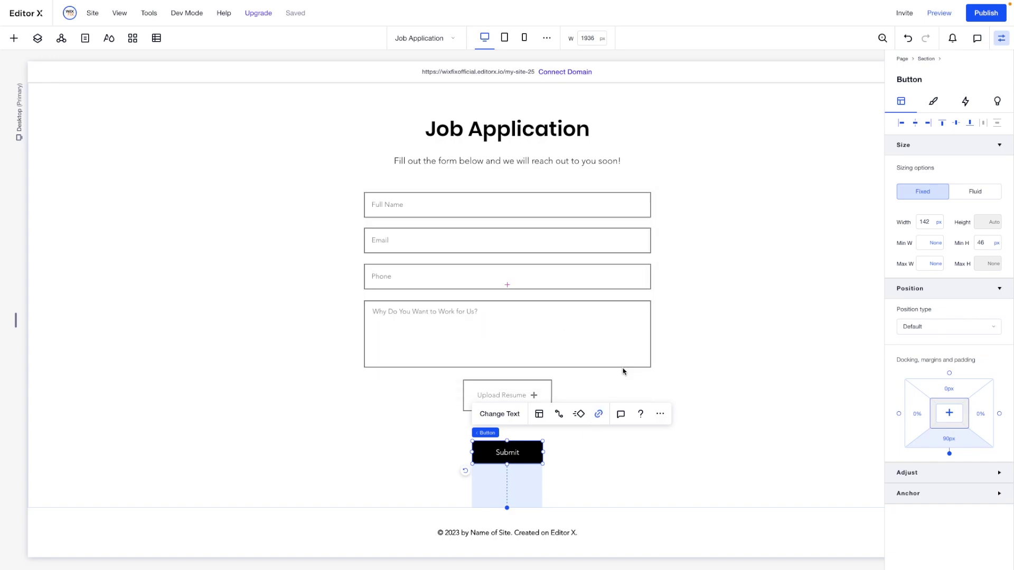
pyautogui.click(752, 344)
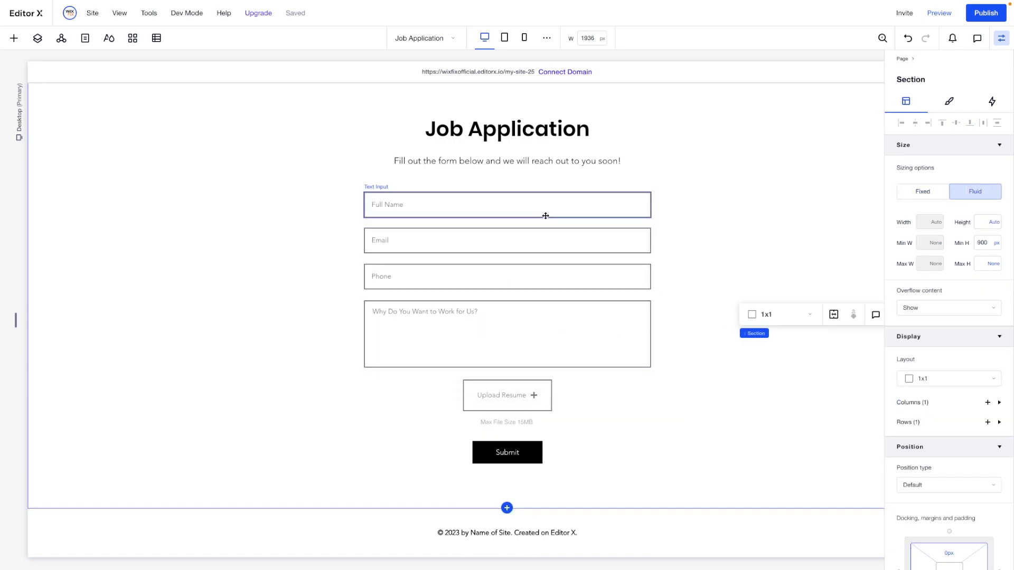
# Select the heading stack together with the Full Name and Email fields
pyautogui.click(491, 148)
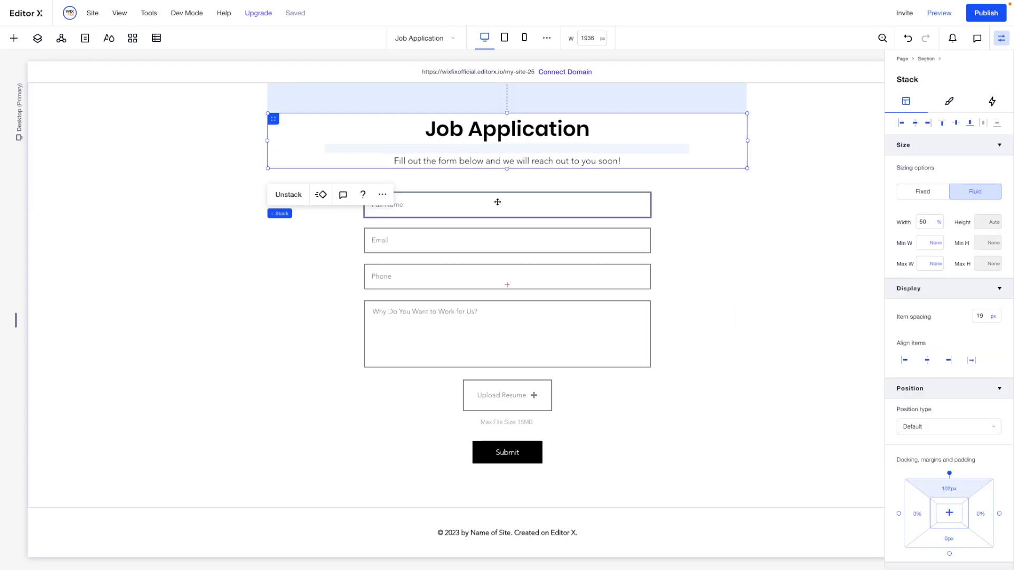
pyautogui.keyDown('shift'); pyautogui.click(498, 203); pyautogui.keyUp('shift')
pyautogui.keyDown('shift'); pyautogui.click(498, 249); pyautogui.keyUp('shift')
# Add Phone, the question box, Upload Resume and Submit to the selection, stack them, and align top
pyautogui.keyDown('shift'); pyautogui.click(500, 283); pyautogui.keyUp('shift')
pyautogui.keyDown('shift'); pyautogui.click(502, 321); pyautogui.keyUp('shift')
pyautogui.keyDown('shift'); pyautogui.click(502, 396); pyautogui.keyUp('shift')
pyautogui.keyDown('shift'); pyautogui.click(508, 450); pyautogui.keyUp('shift')
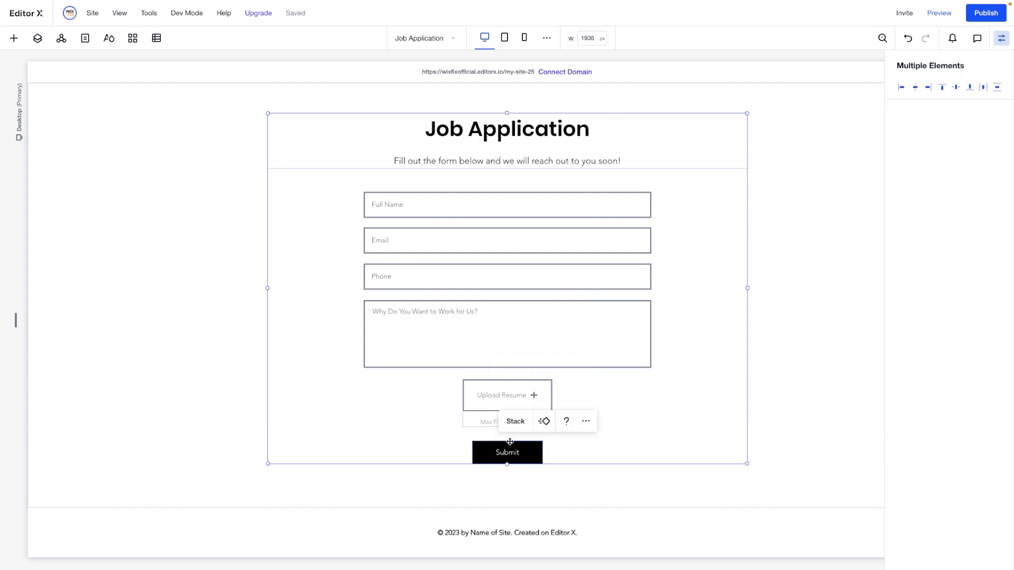
pyautogui.click(515, 421)
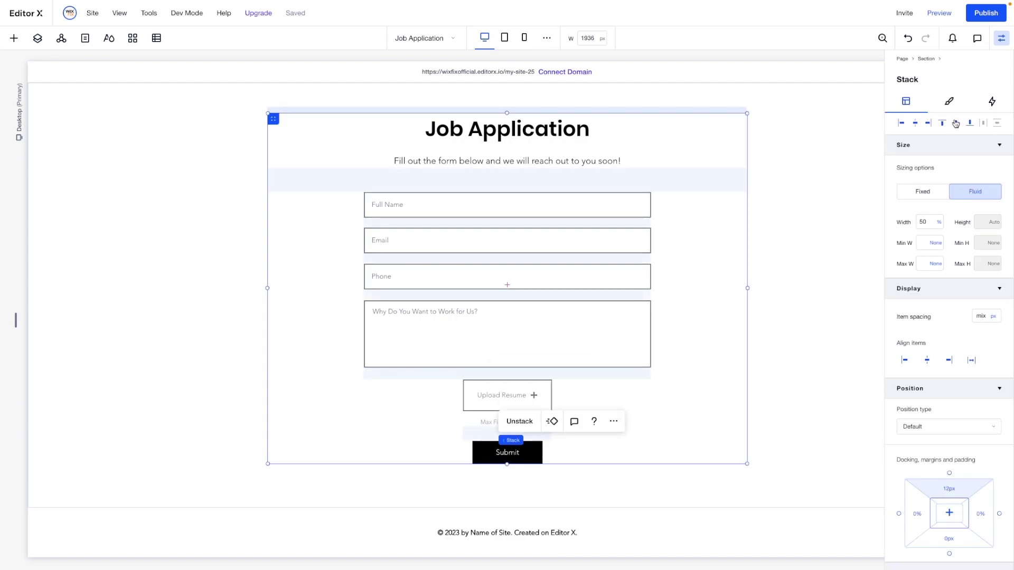
pyautogui.click(956, 123)
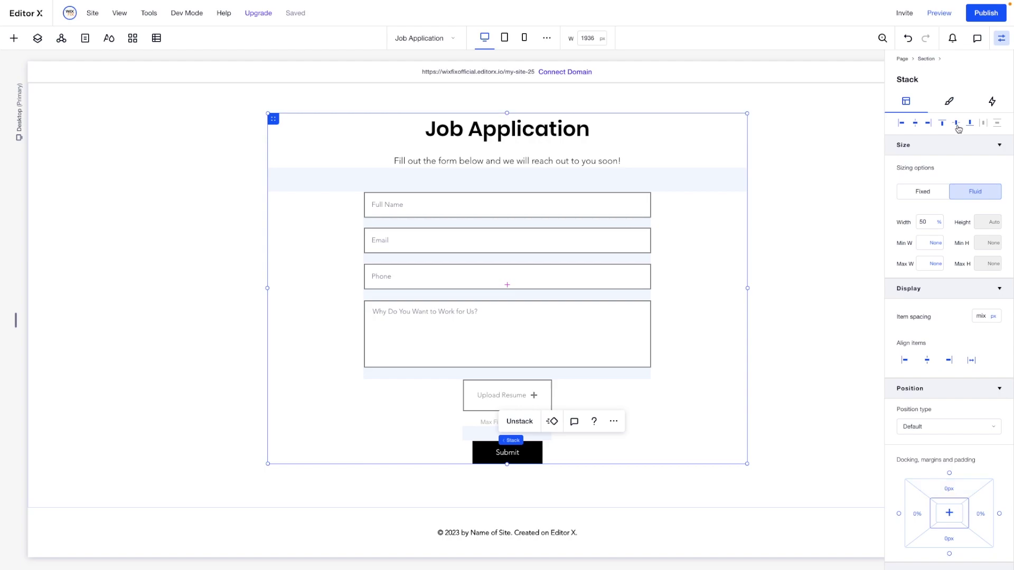
pyautogui.click(813, 247)
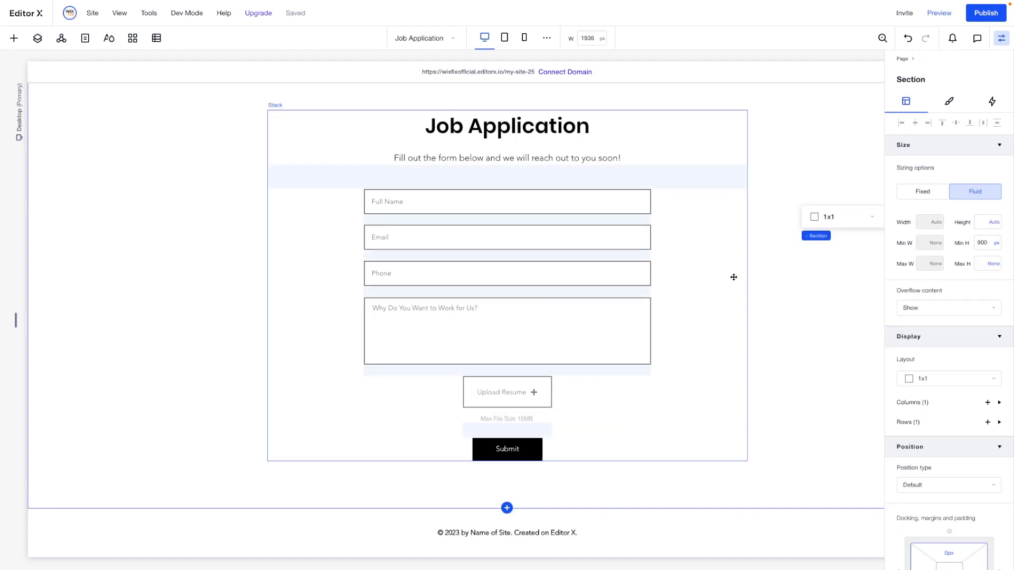
pyautogui.scroll(1, 734, 277)
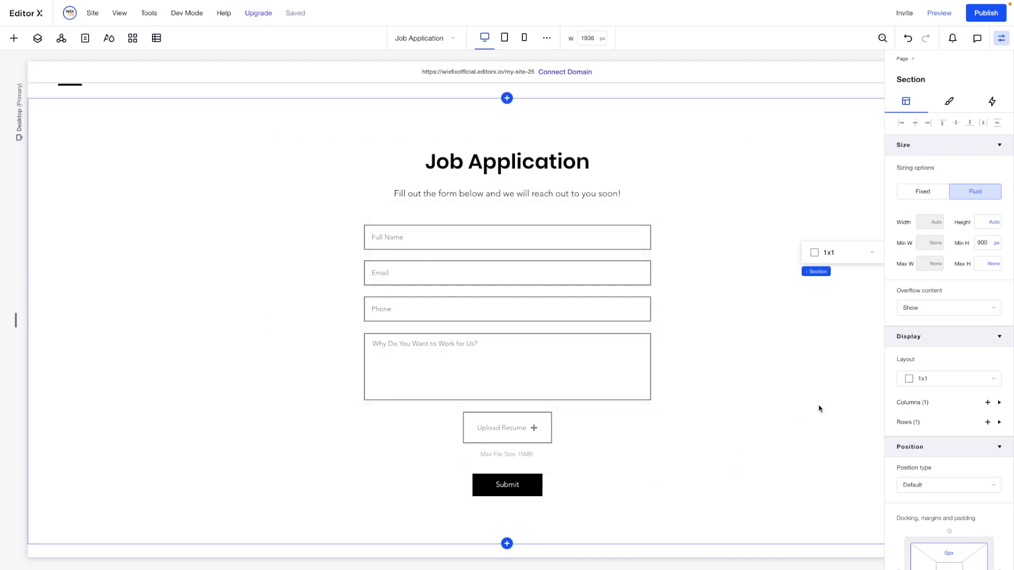
pyautogui.hscroll(3, 819, 407)
pyautogui.hscroll(-3, 818, 408)
# Add a Form dataset from Content Manager, drag it to the page's left side, and open its settings
pyautogui.click(14, 39)
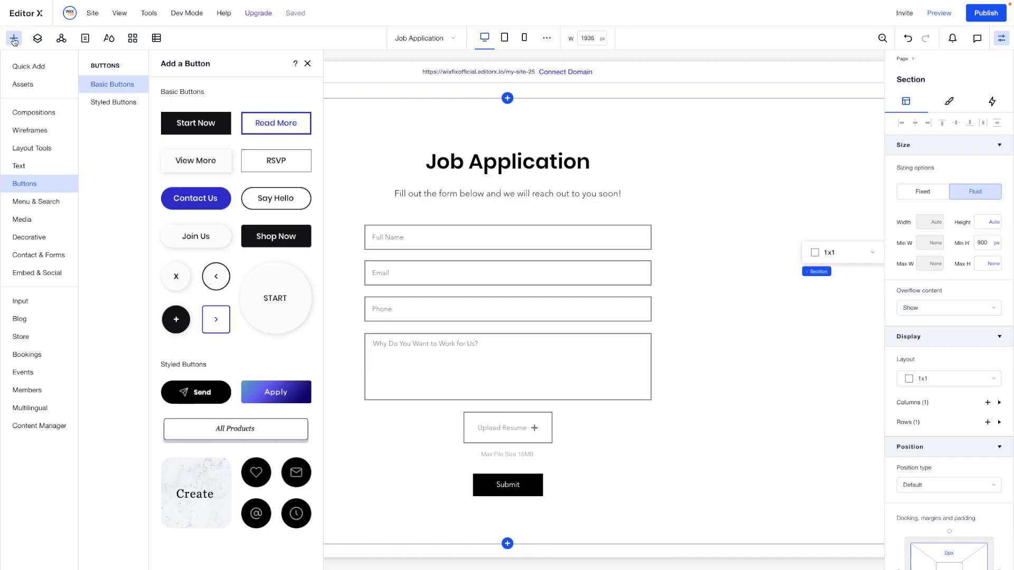
pyautogui.click(19, 429)
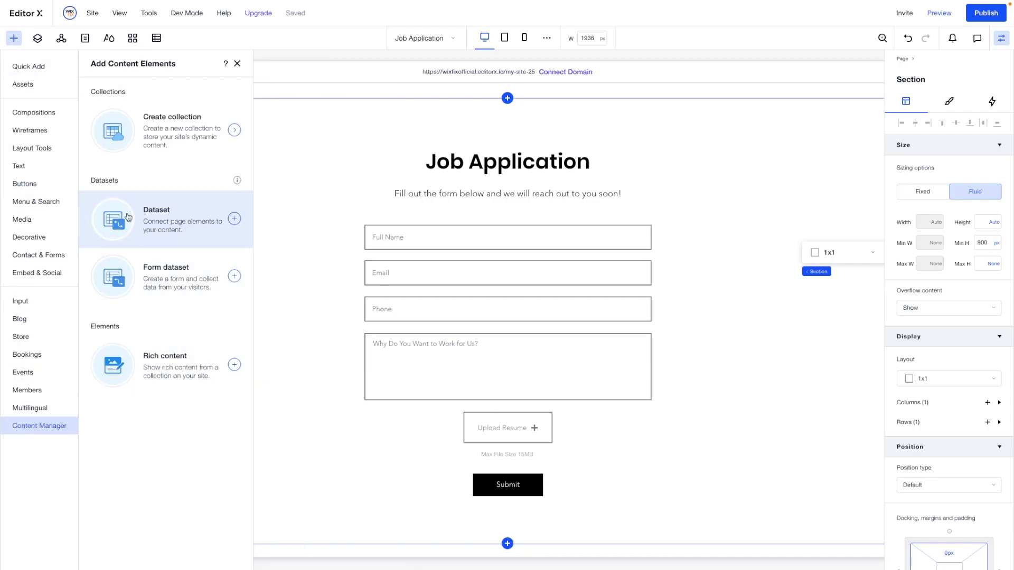
pyautogui.click(173, 279)
pyautogui.moveTo(528, 112); pyautogui.dragTo(171, 209)
pyautogui.click(56, 168)
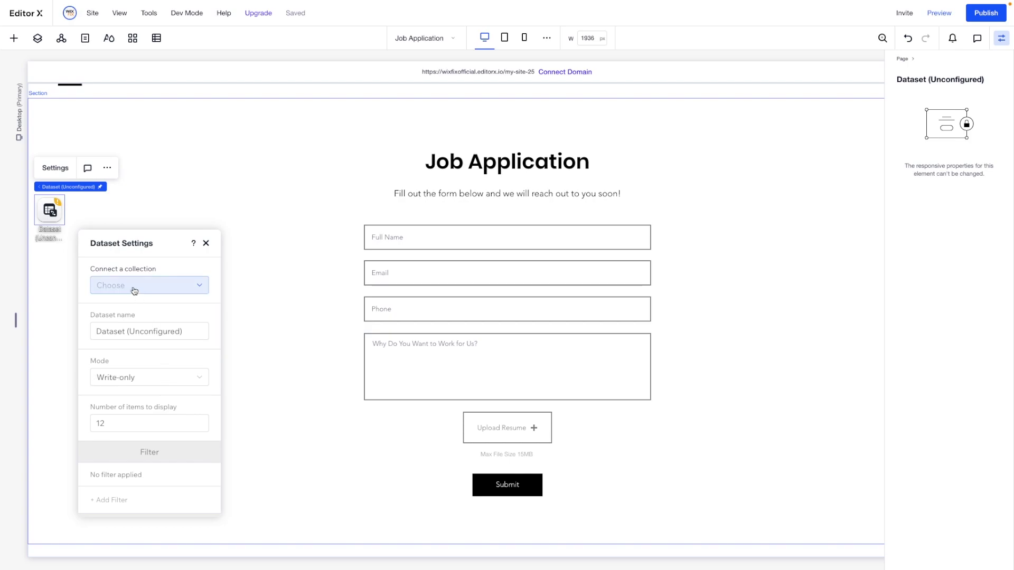
# Connect the dataset to the Job Application collection, keeping the mode Write-only
pyautogui.moveTo(121, 252); pyautogui.dragTo(166, 192)
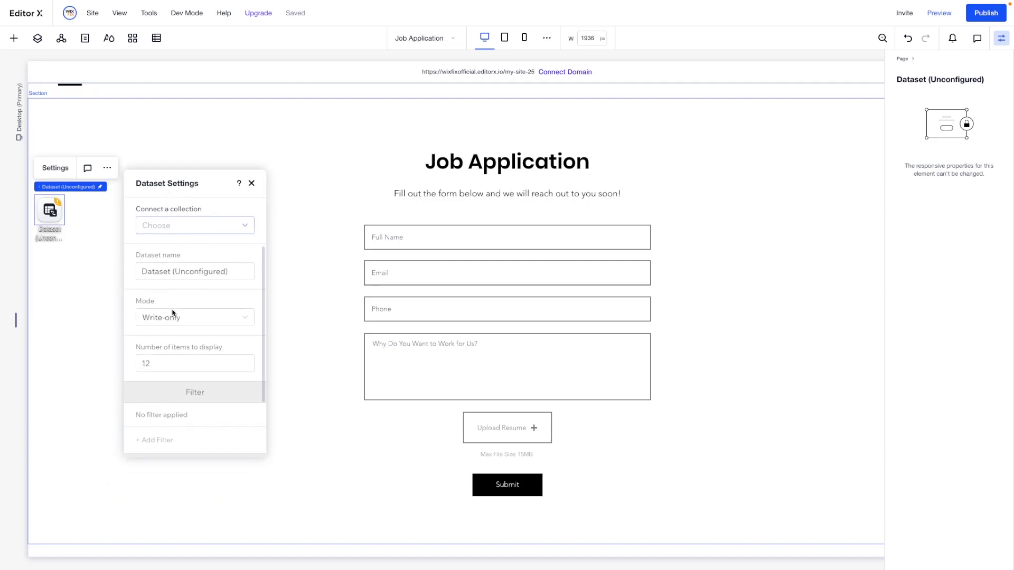
pyautogui.click(184, 227)
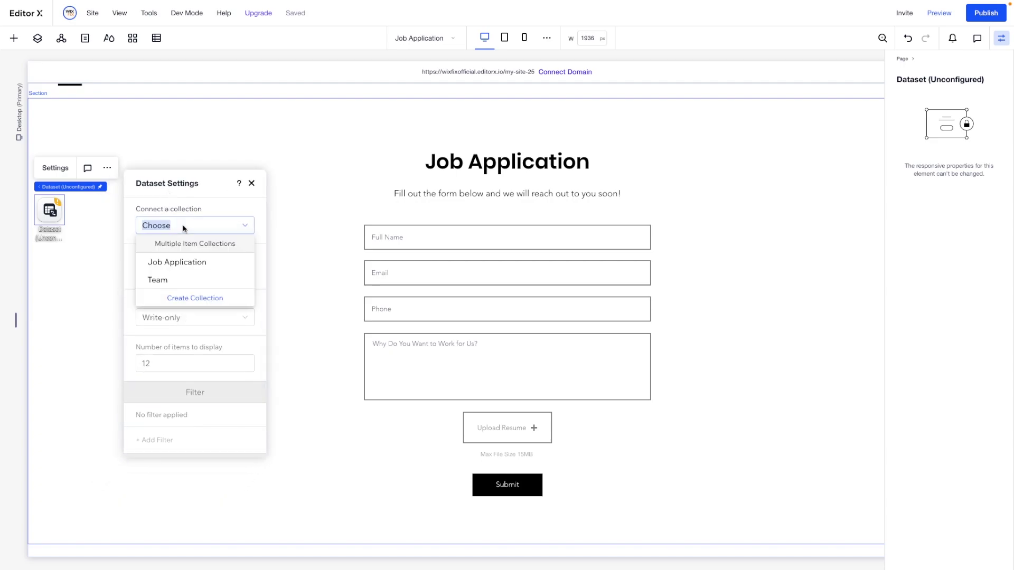
pyautogui.click(180, 264)
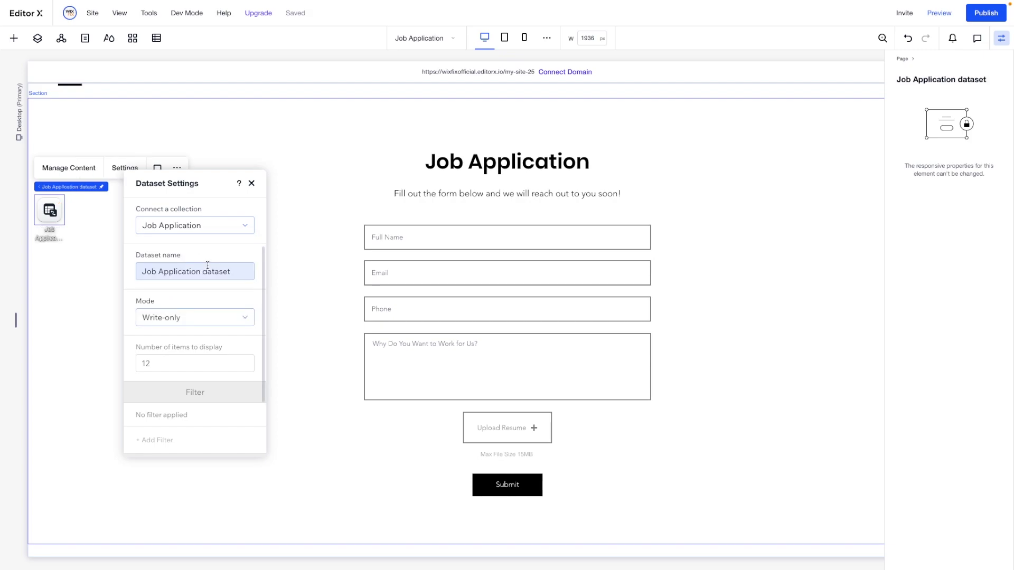
pyautogui.click(185, 319)
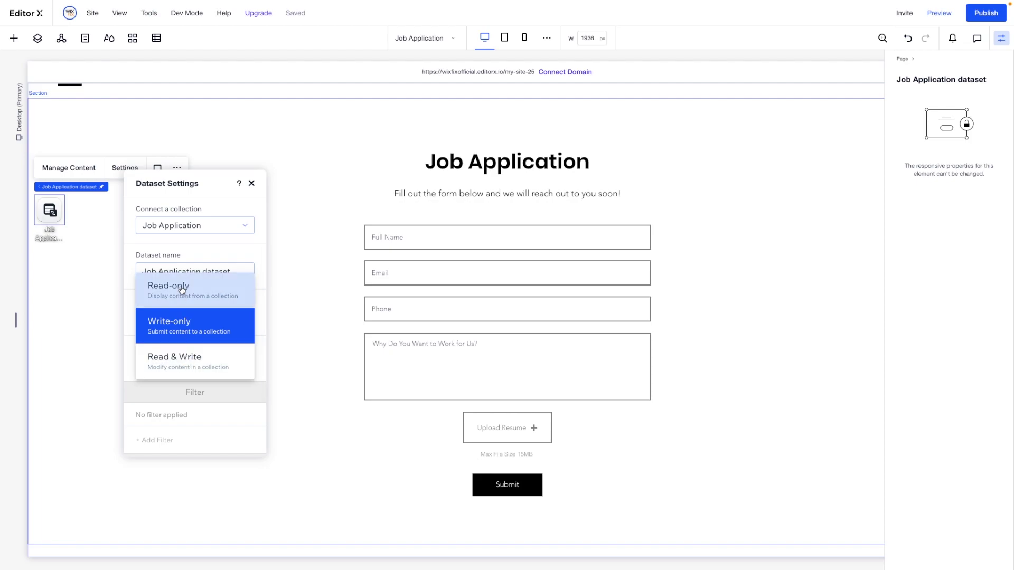
pyautogui.click(179, 326)
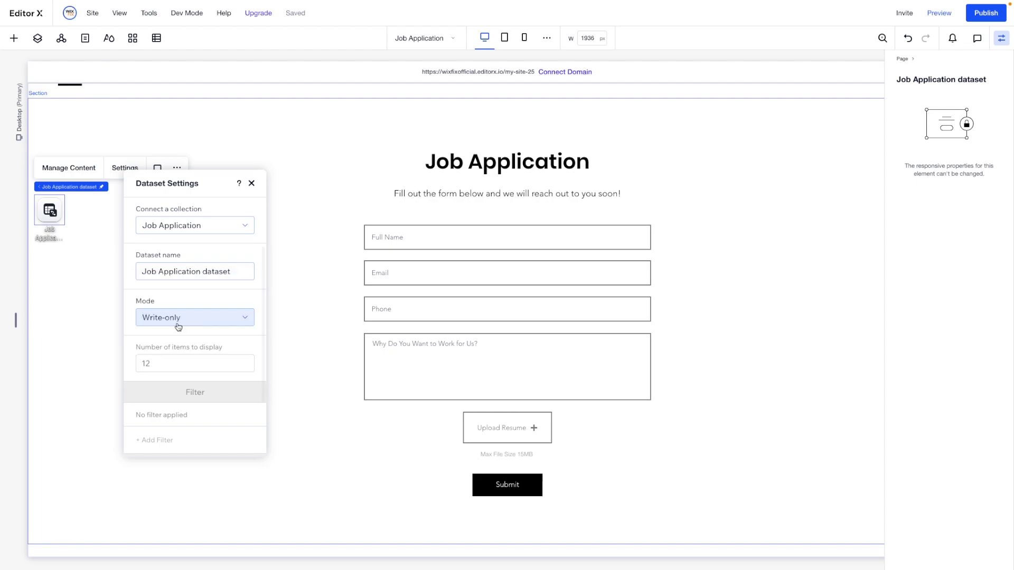
pyautogui.scroll(-2, 228, 354)
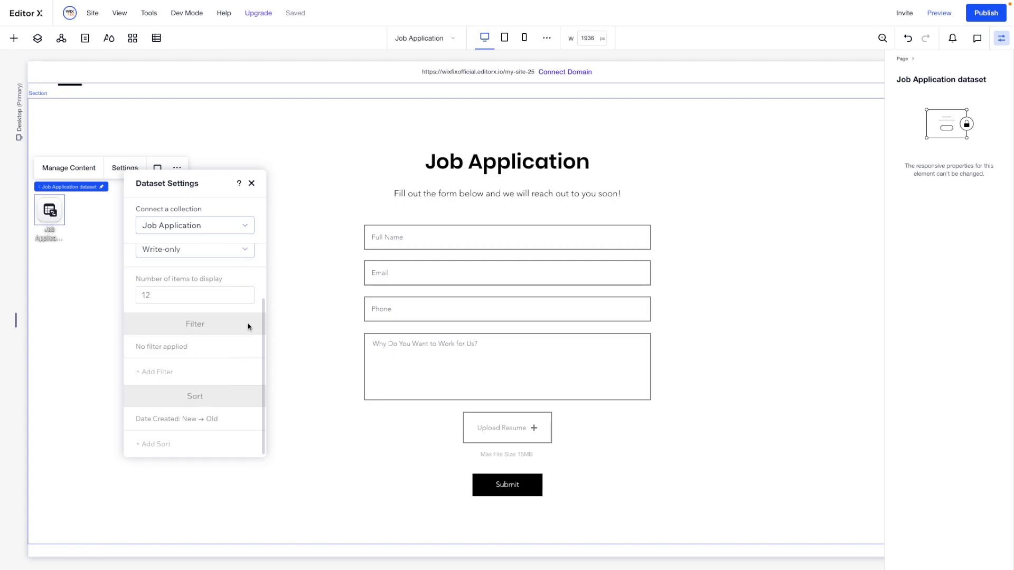
pyautogui.scroll(2, 227, 317)
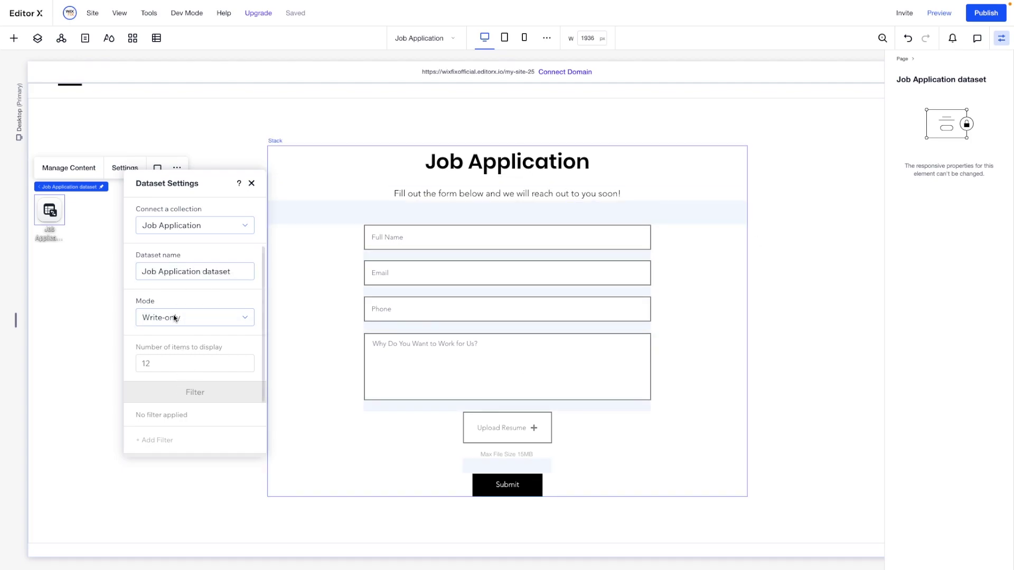
# Connect the Full Name input to the Name field and the email input to Email
pyautogui.click(85, 279)
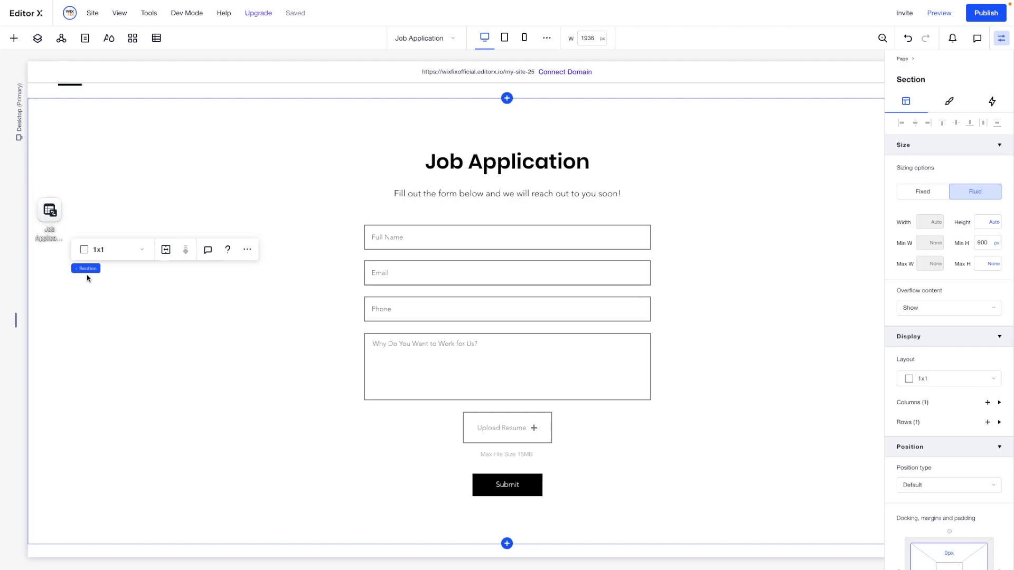
pyautogui.click(430, 238)
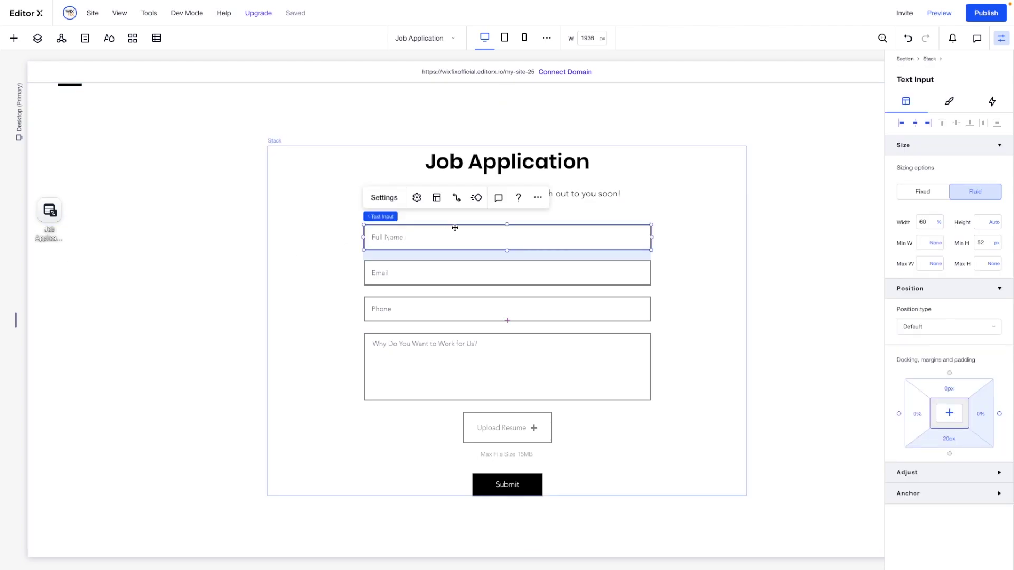
pyautogui.click(455, 197)
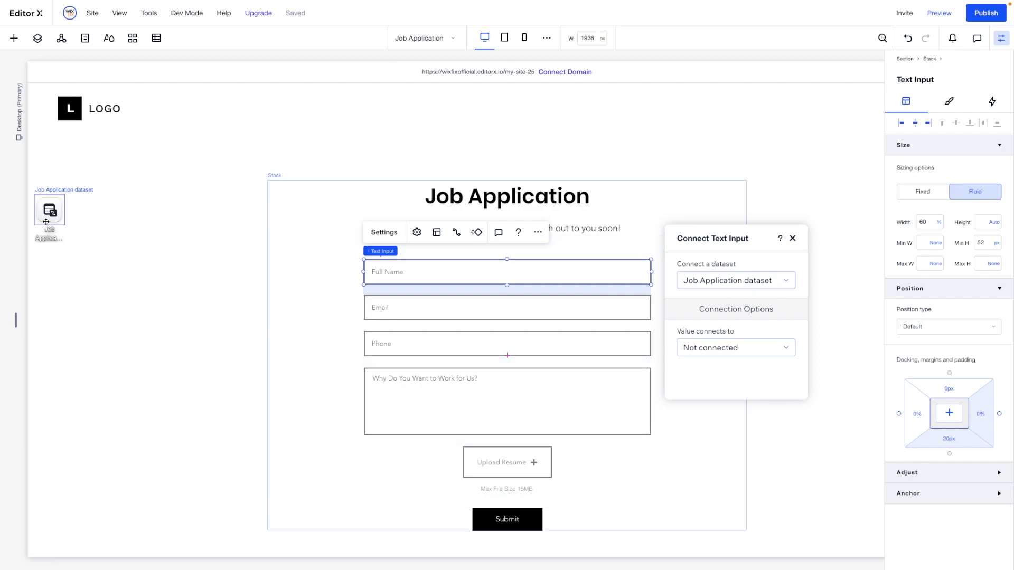
pyautogui.click(720, 350)
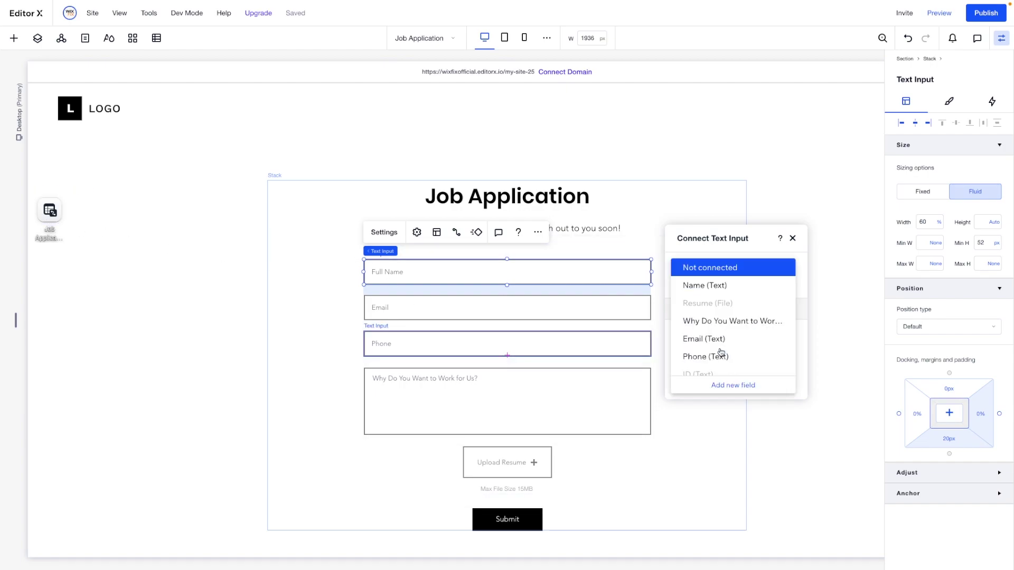
pyautogui.click(707, 286)
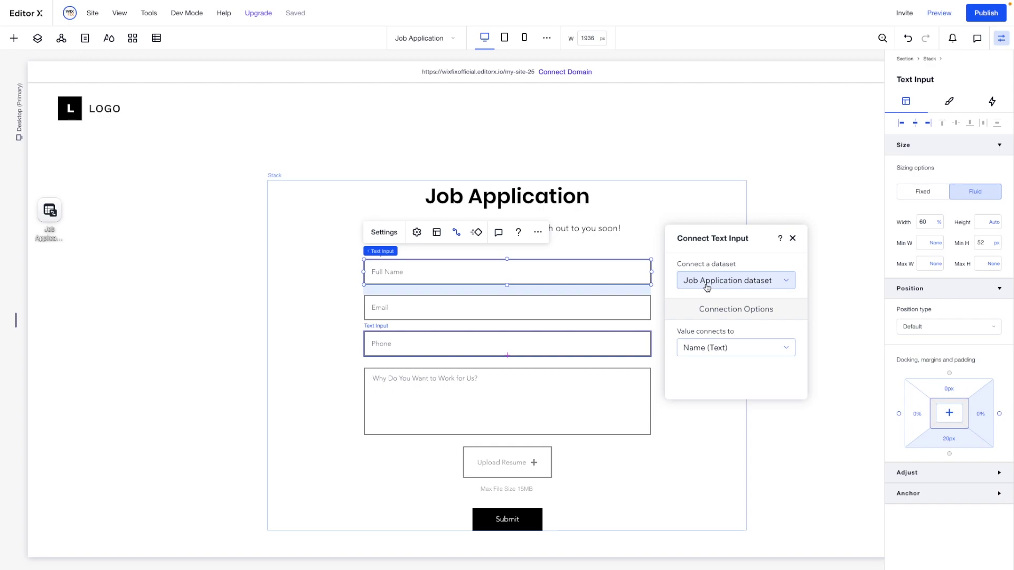
pyautogui.click(583, 311)
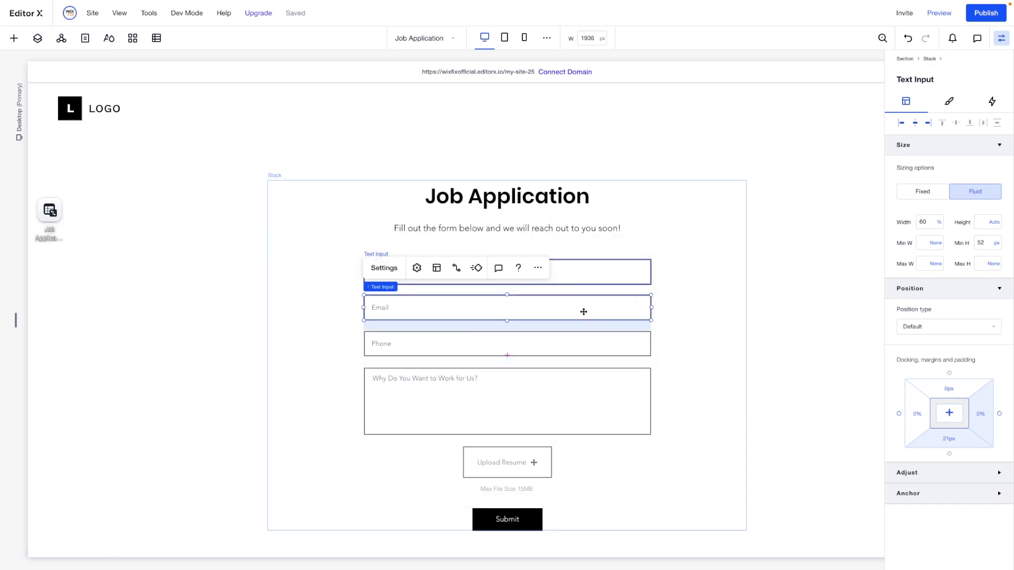
pyautogui.click(456, 268)
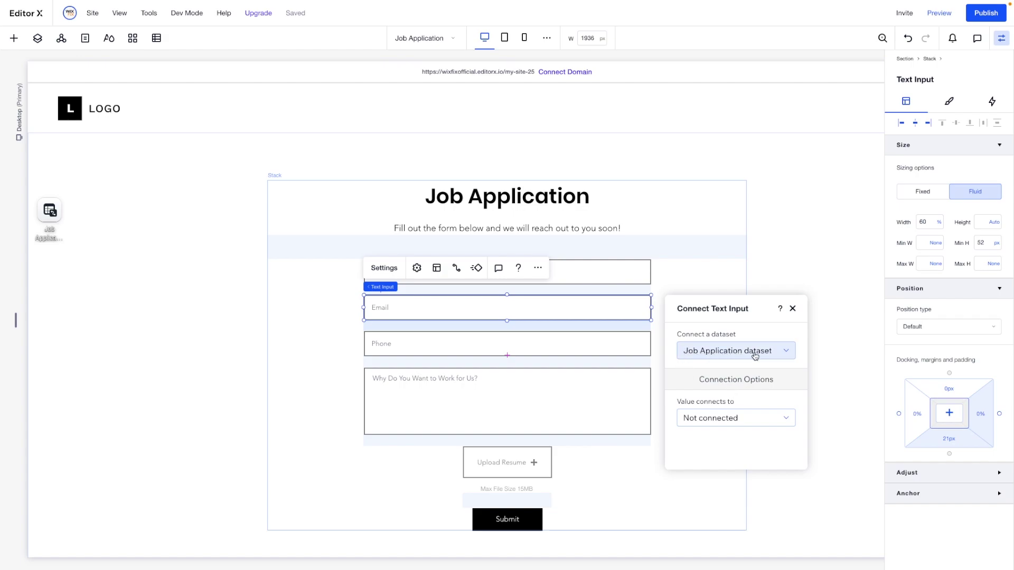
pyautogui.click(724, 418)
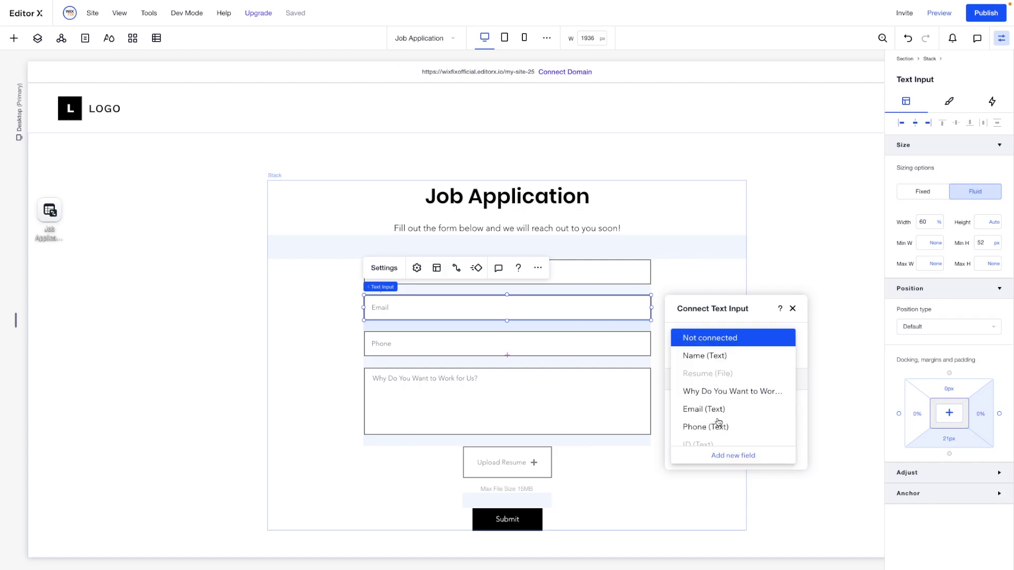
pyautogui.click(702, 410)
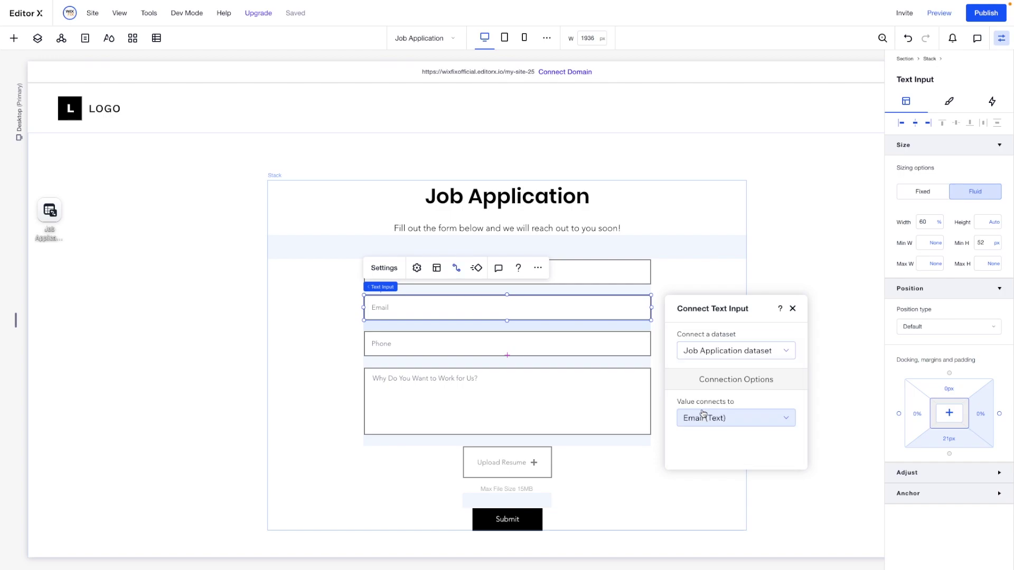
# Connect the Phone input to Phone and the question box to the 'Why Do You Want…' field
pyautogui.click(513, 354)
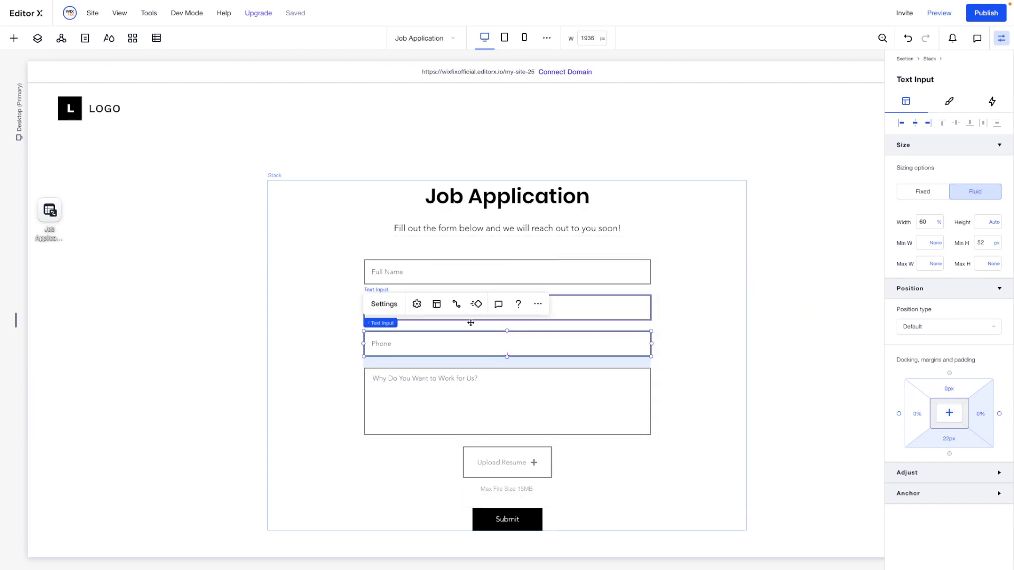
pyautogui.click(455, 305)
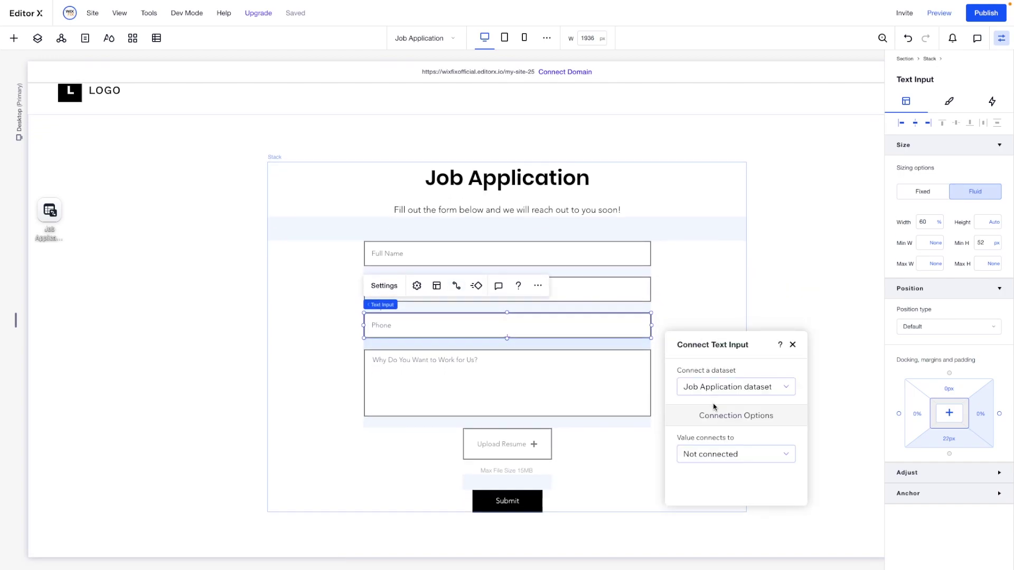
pyautogui.click(708, 455)
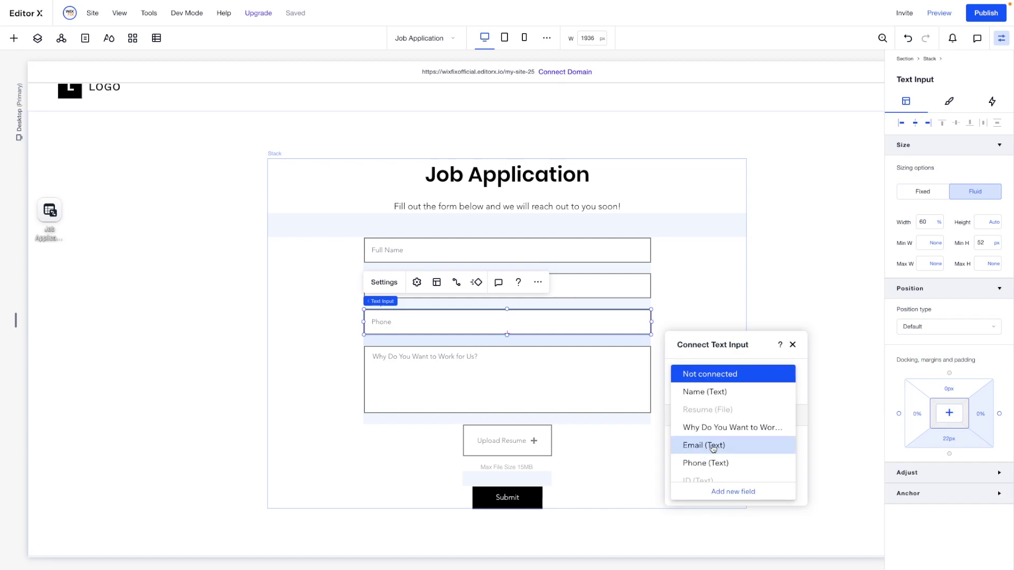
pyautogui.click(701, 464)
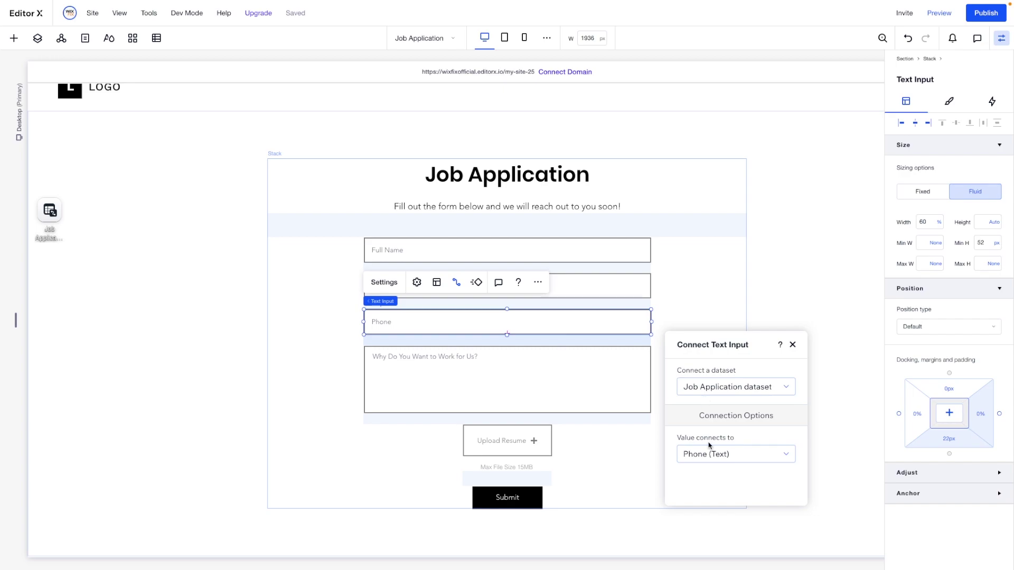
pyautogui.click(566, 391)
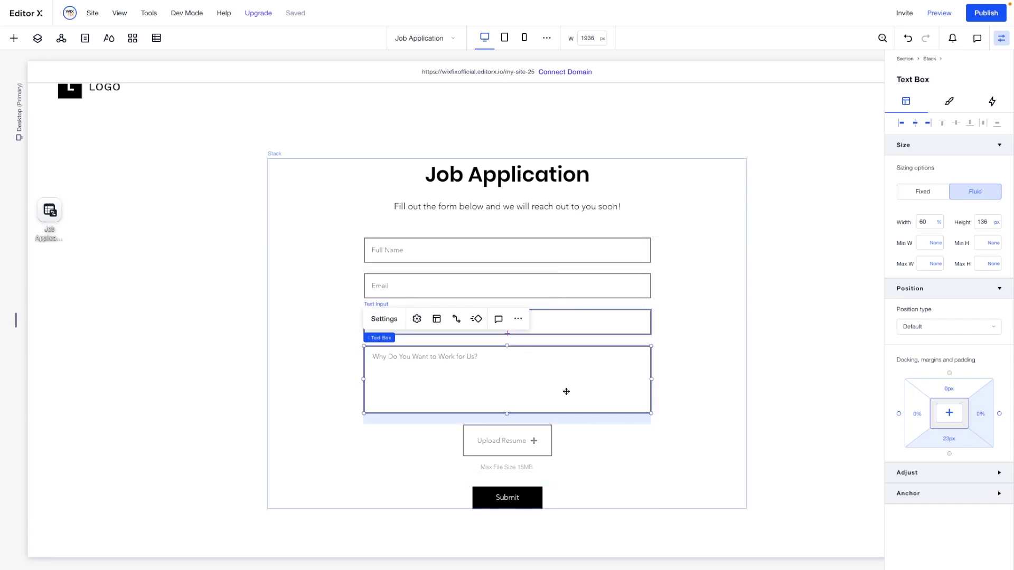
pyautogui.click(456, 319)
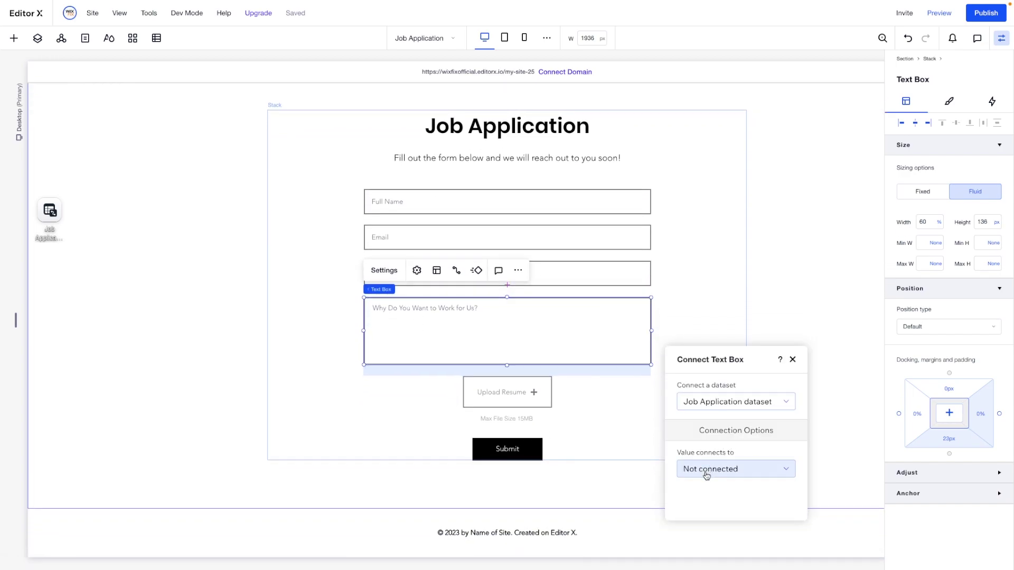
pyautogui.click(705, 470)
pyautogui.click(717, 443)
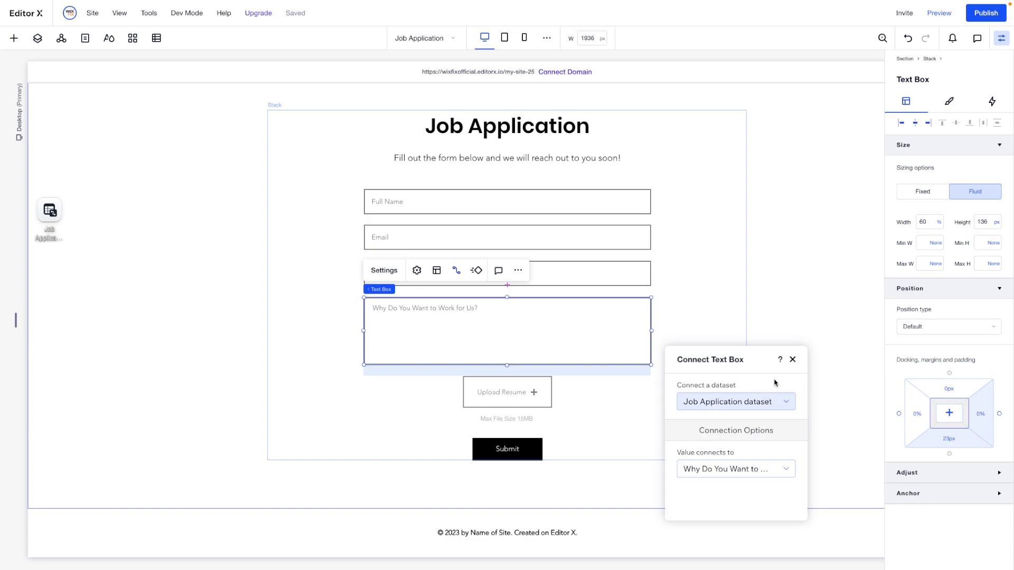
# Connect the Upload Resume button to the Resume (File) field
pyautogui.click(506, 396)
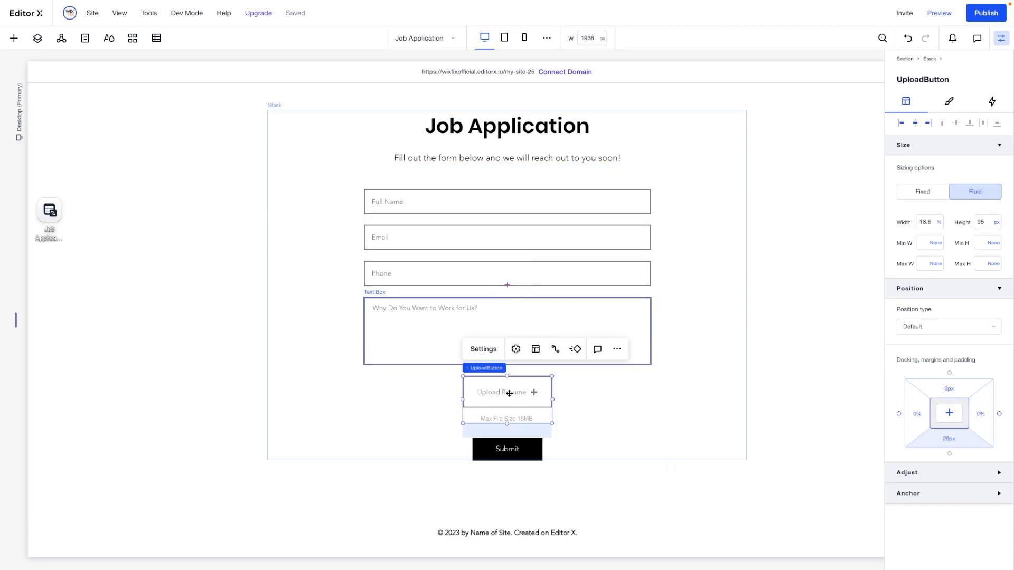
pyautogui.click(554, 349)
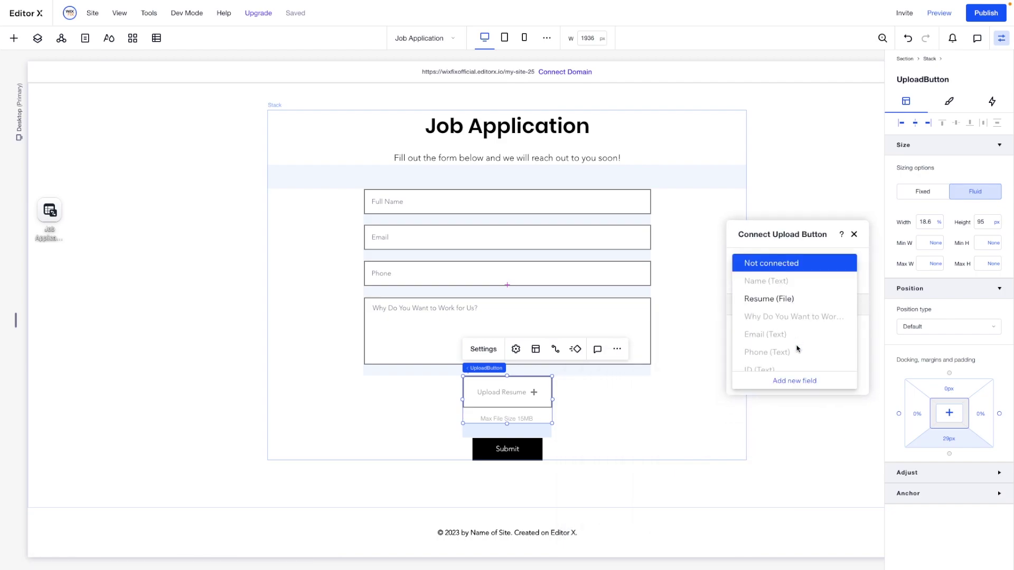
pyautogui.click(806, 299)
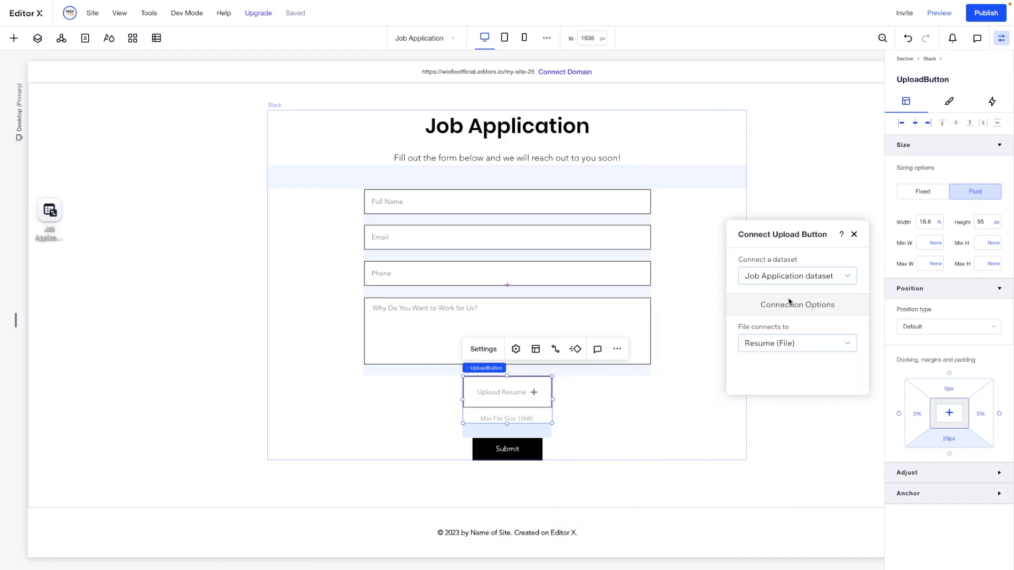
pyautogui.click(507, 448)
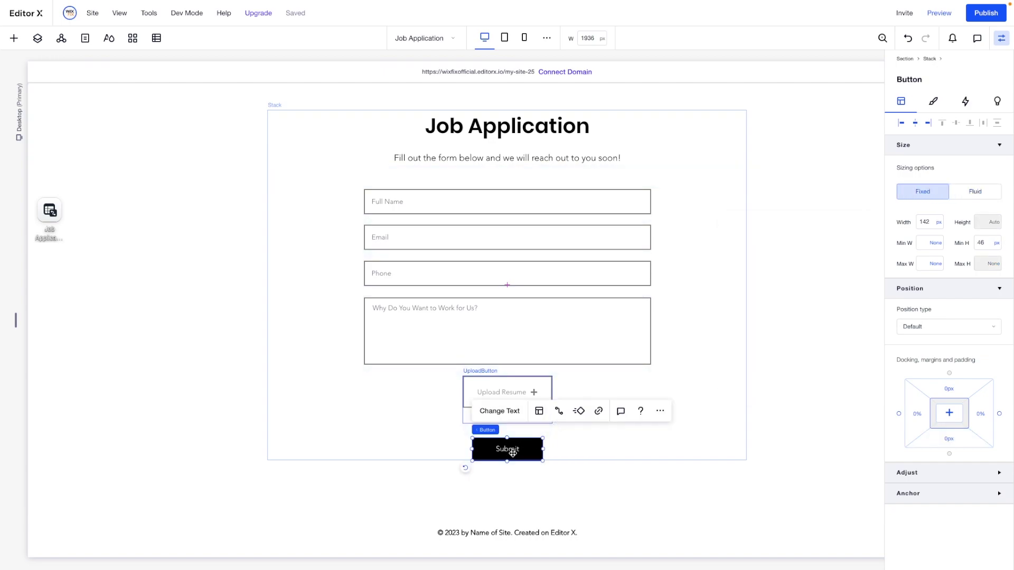
# Set the Submit button's click action to Submit
pyautogui.click(559, 412)
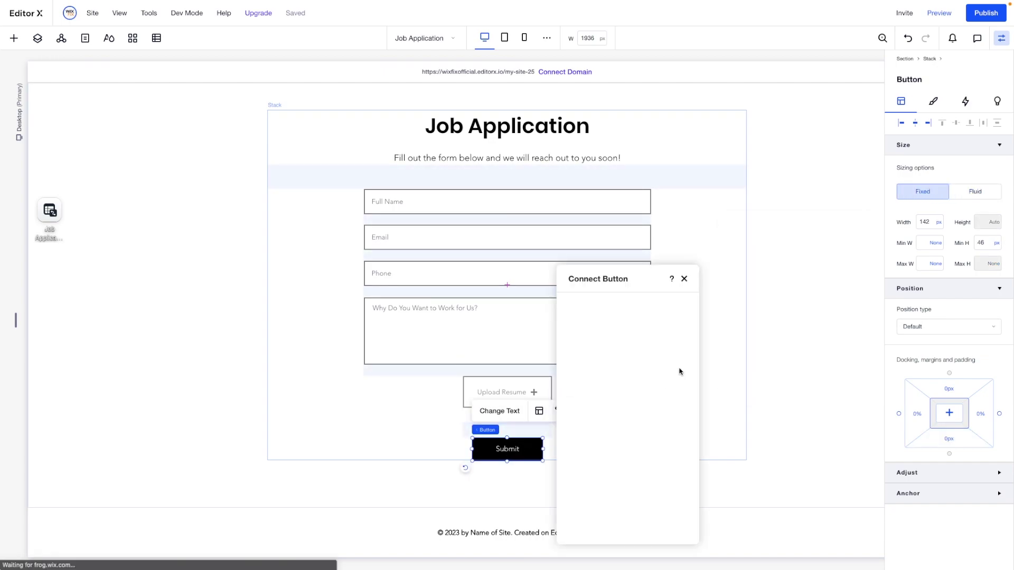
pyautogui.moveTo(610, 285); pyautogui.dragTo(771, 222)
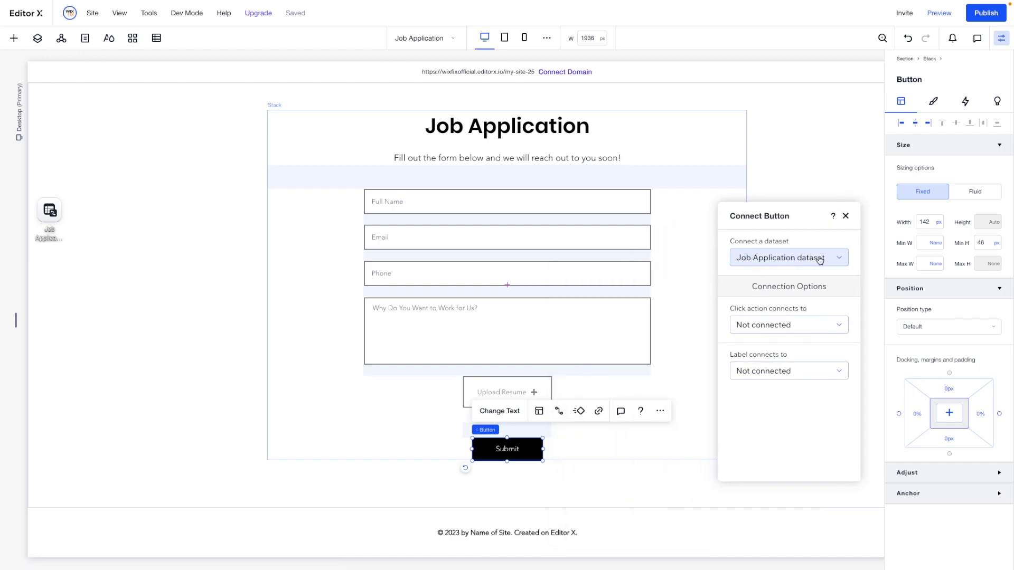
pyautogui.click(791, 326)
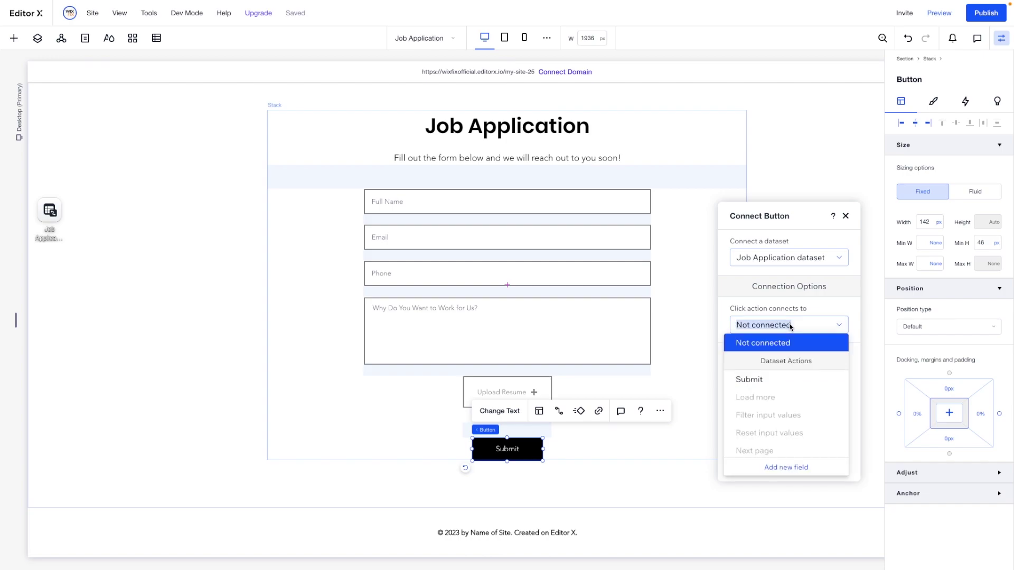
pyautogui.click(768, 385)
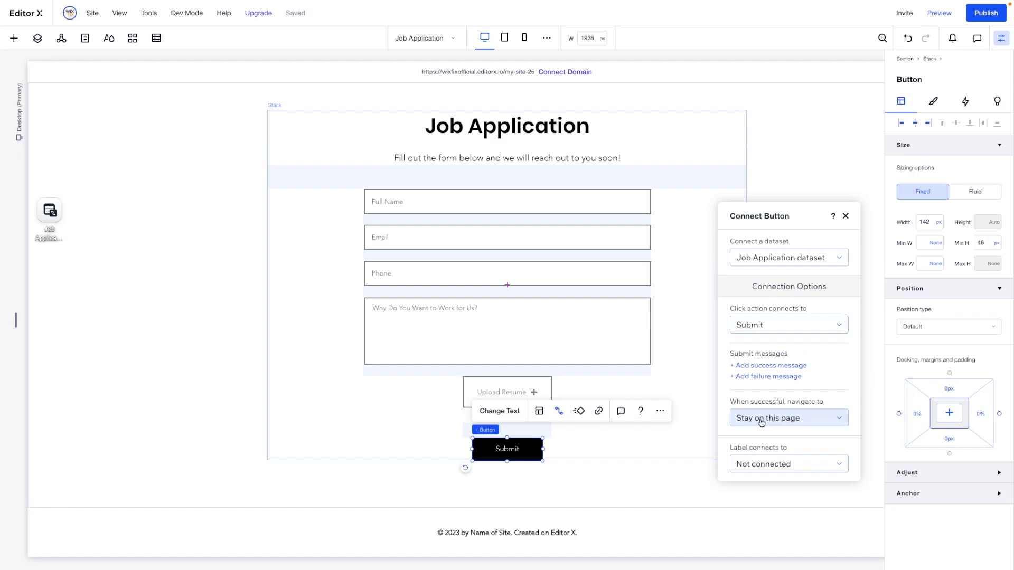
# On success, navigate visitors to a link pointing at the Home page
pyautogui.click(811, 420)
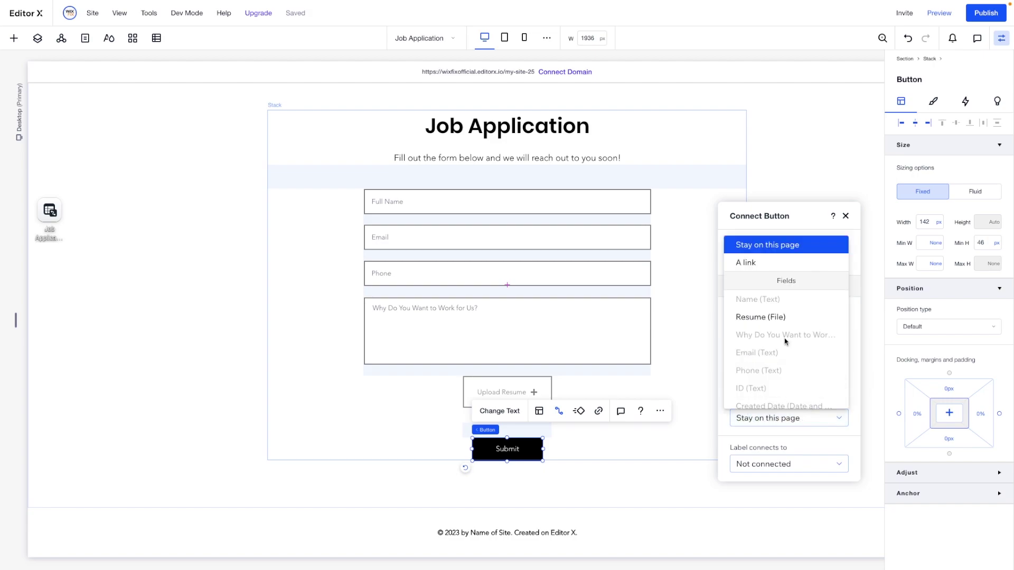
pyautogui.scroll(-1, 776, 357)
pyautogui.scroll(1, 776, 357)
pyautogui.click(744, 263)
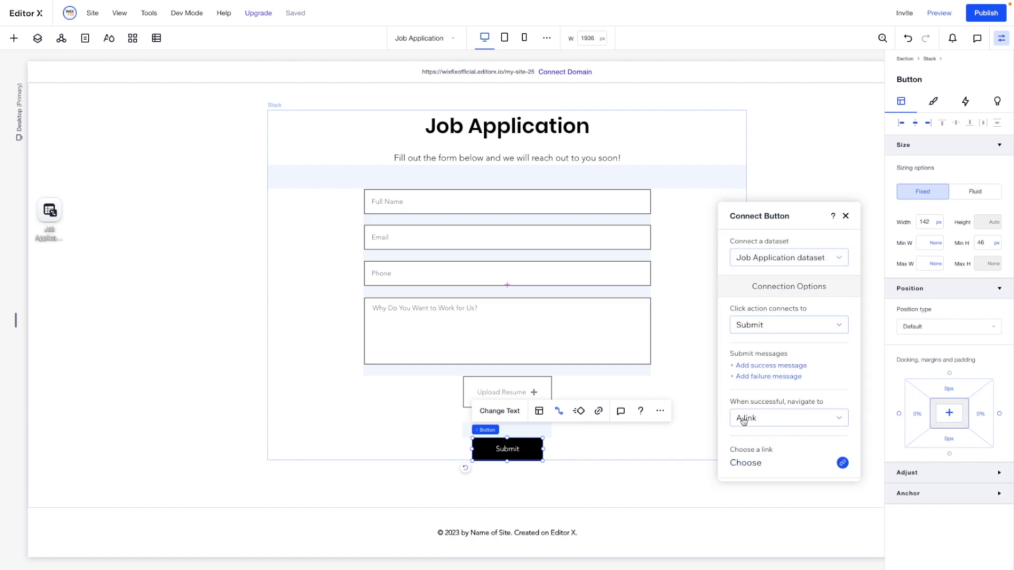
pyautogui.click(758, 463)
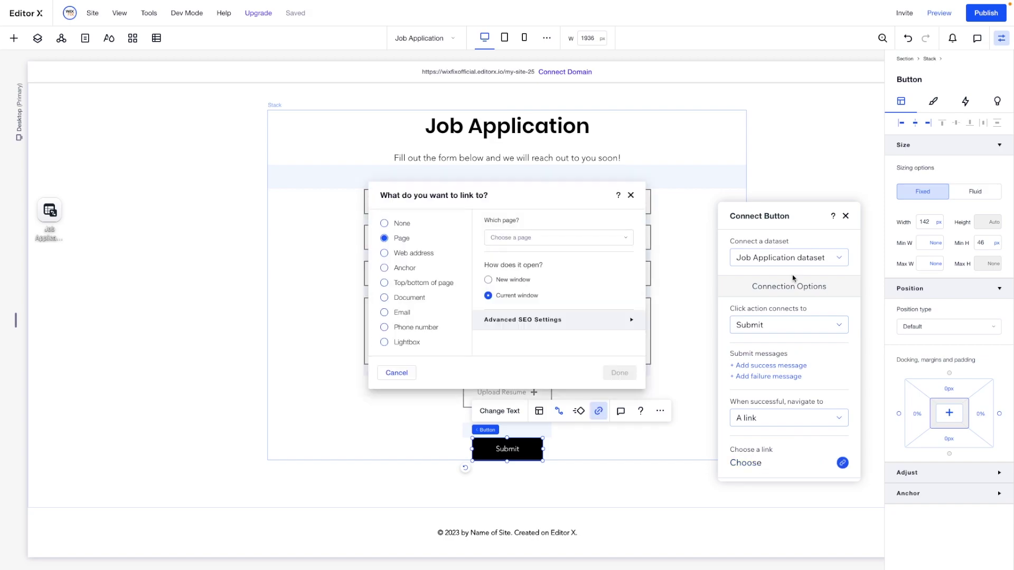
pyautogui.click(514, 240)
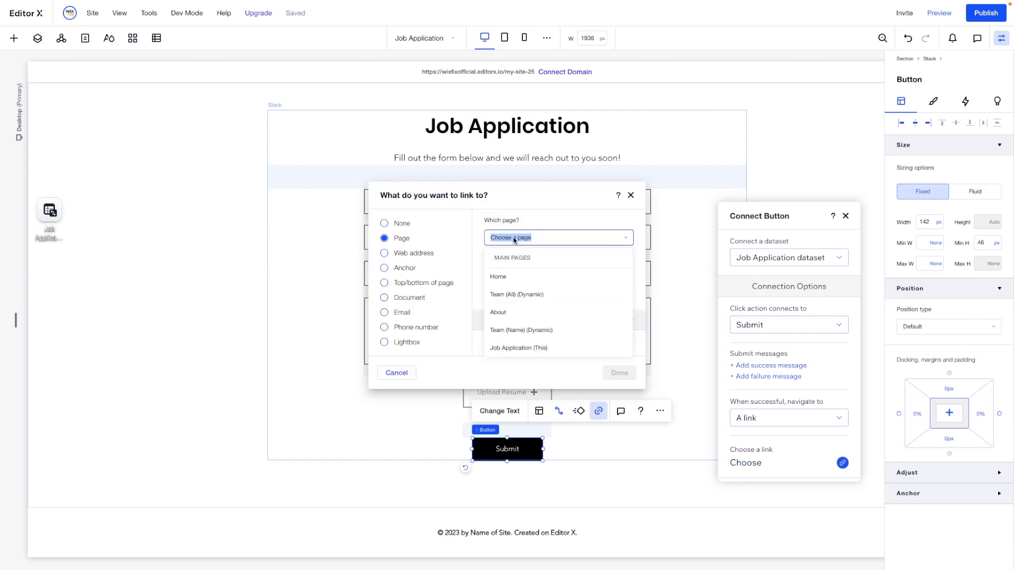
pyautogui.click(522, 282)
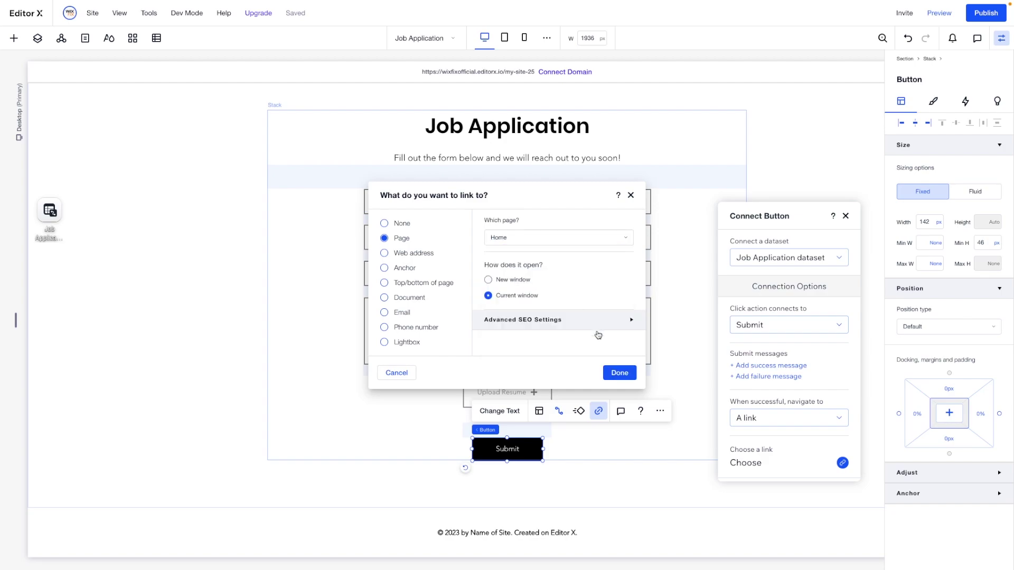
# Confirm the Home success link, open Preview, and enter an applicant's full name
pyautogui.click(613, 373)
pyautogui.click(941, 14)
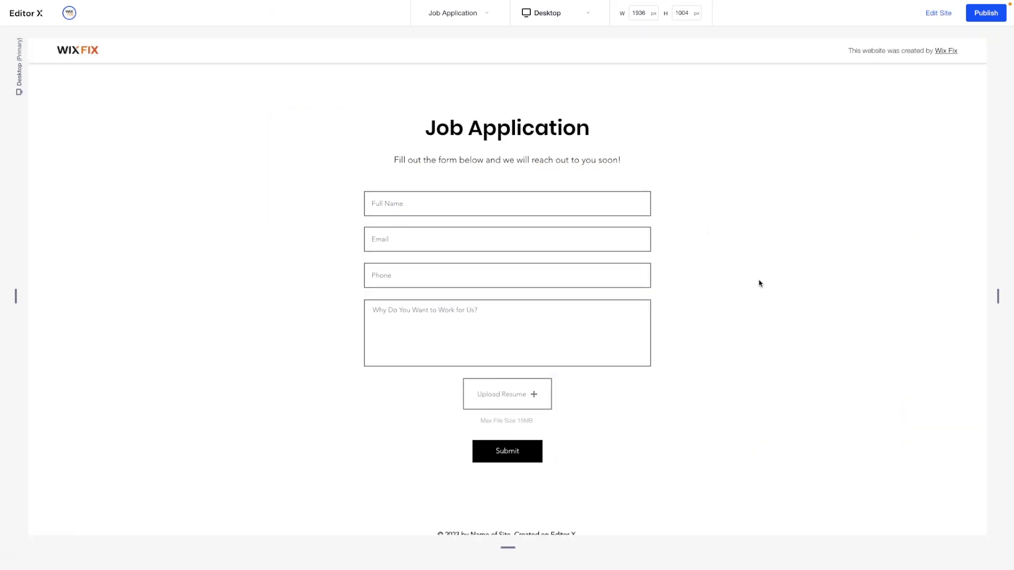
pyautogui.click(418, 209)
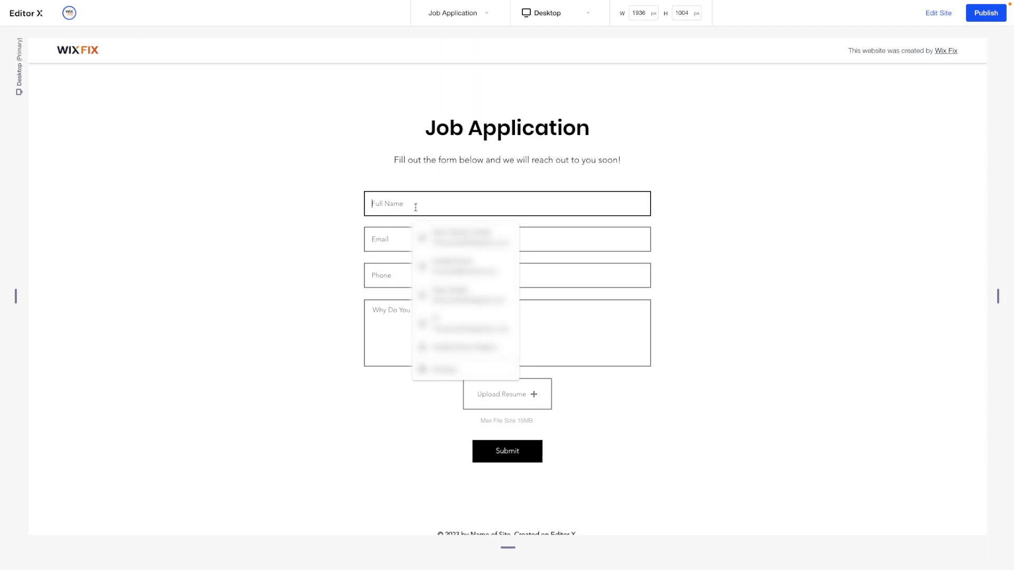
pyautogui.write('Ryan')
# Fill in a test email, phone number and motivation answer, then submit the application
pyautogui.click(423, 239)
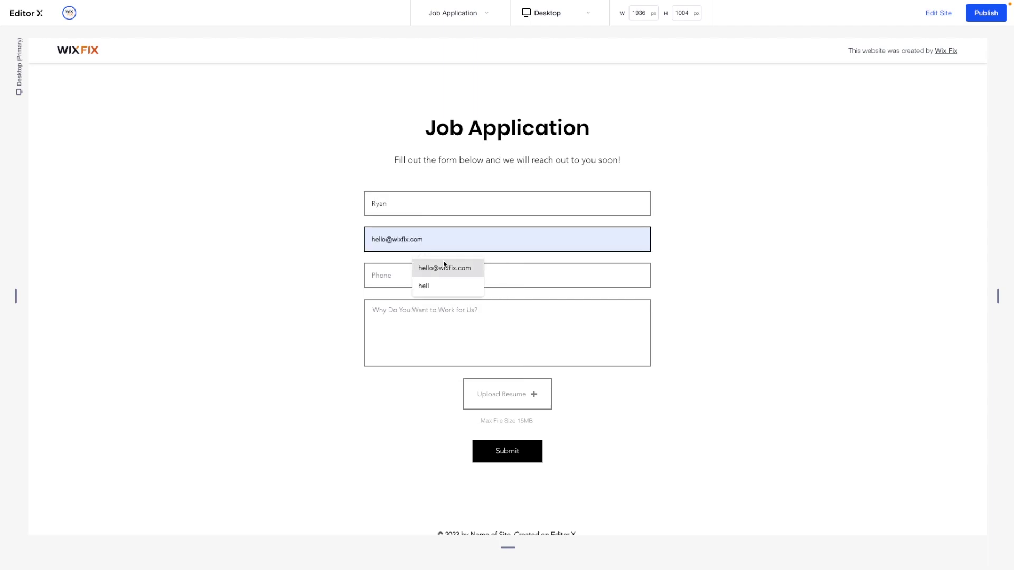
pyautogui.click(444, 268)
pyautogui.click(411, 274)
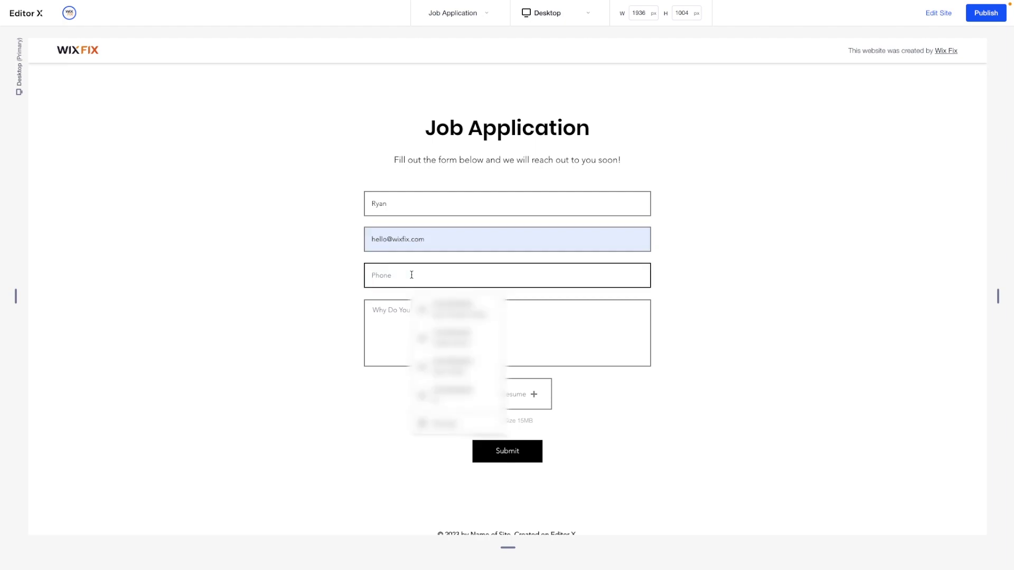
pyautogui.write('1234561320')
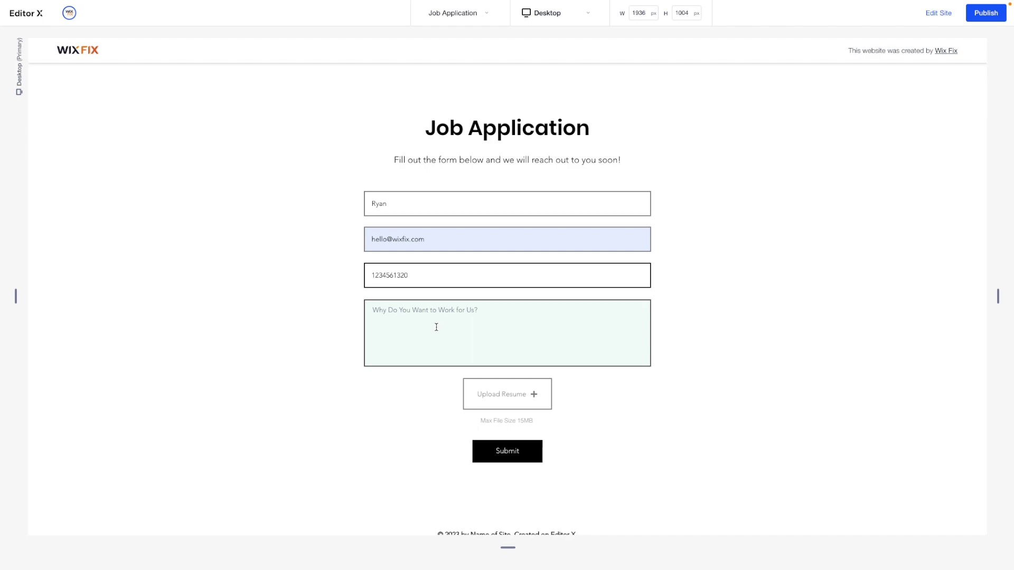
pyautogui.click(436, 327)
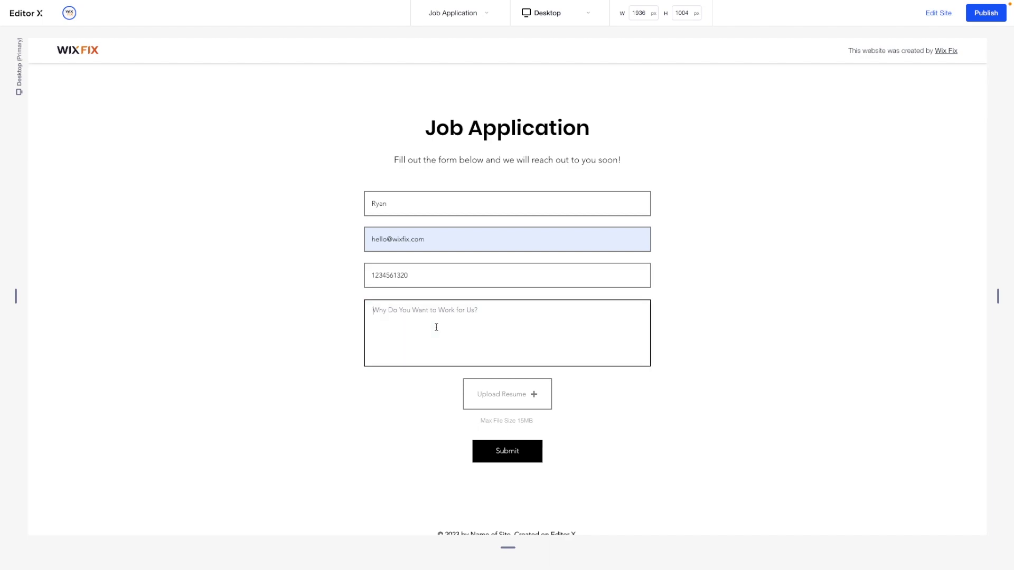
pyautogui.write("Cause it's cool")
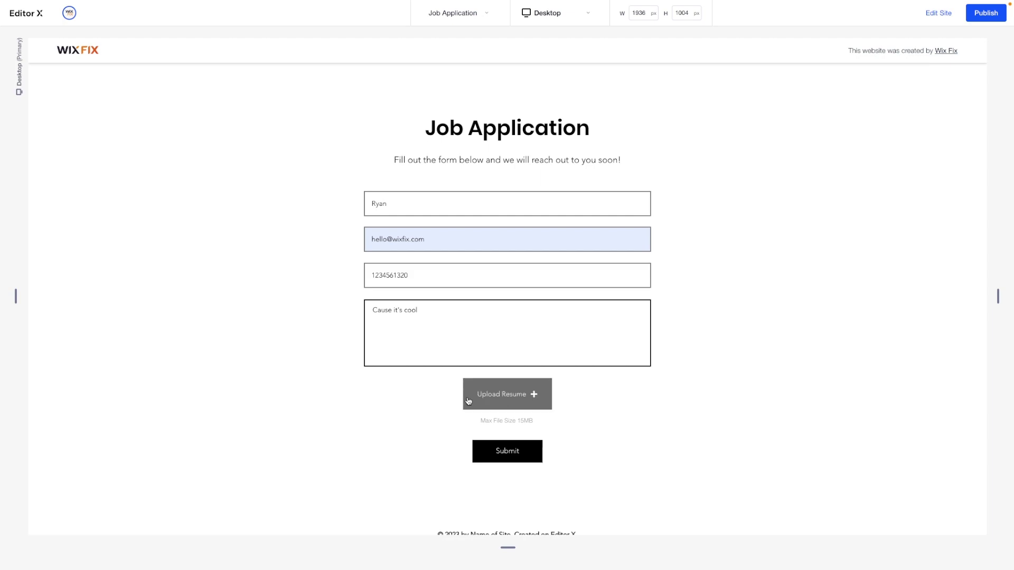
pyautogui.click(496, 452)
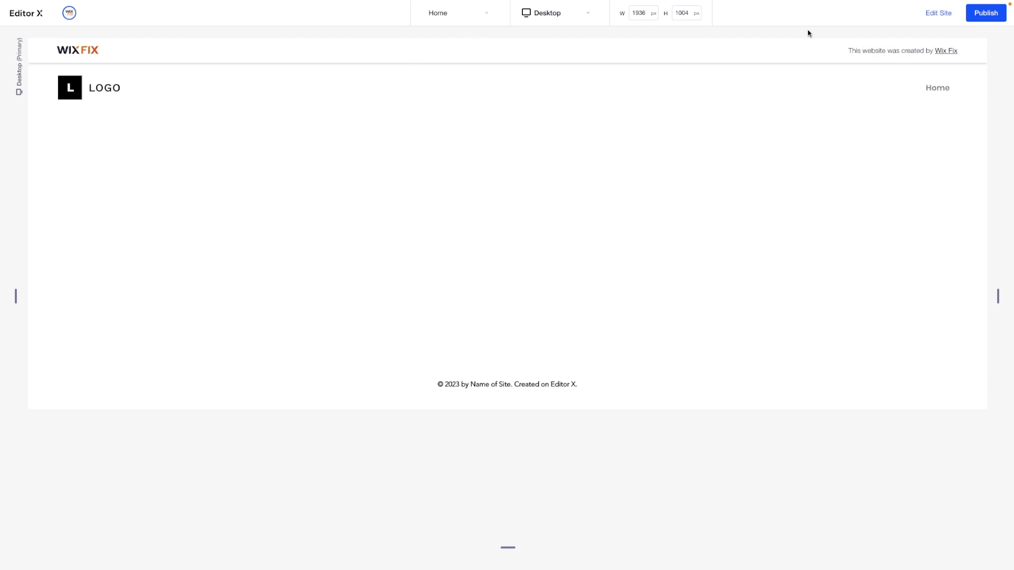
# Leave preview, confirm the Job Application collection holds 1 test entry, and return to the Job Application page
pyautogui.click(944, 18)
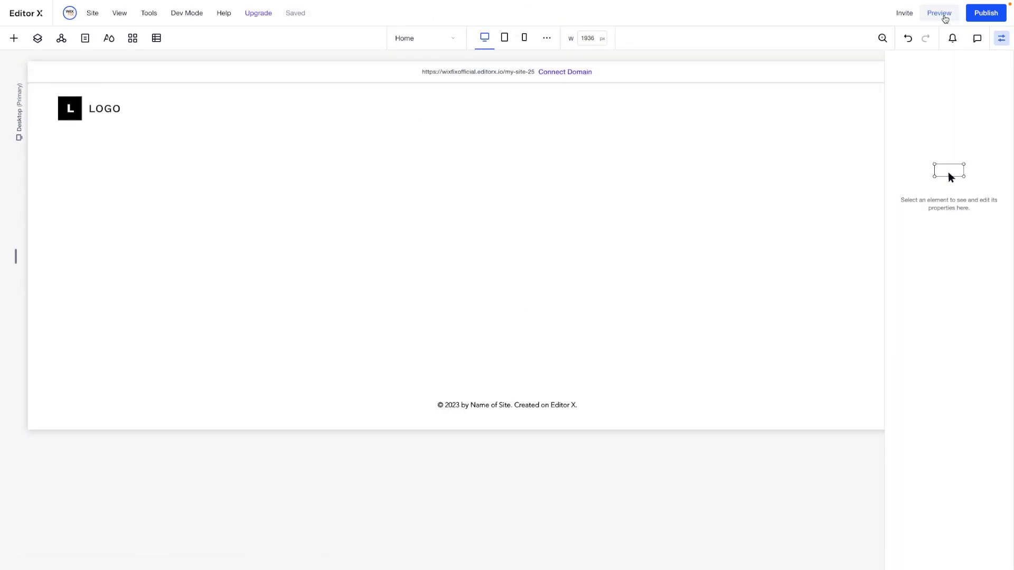
pyautogui.click(156, 39)
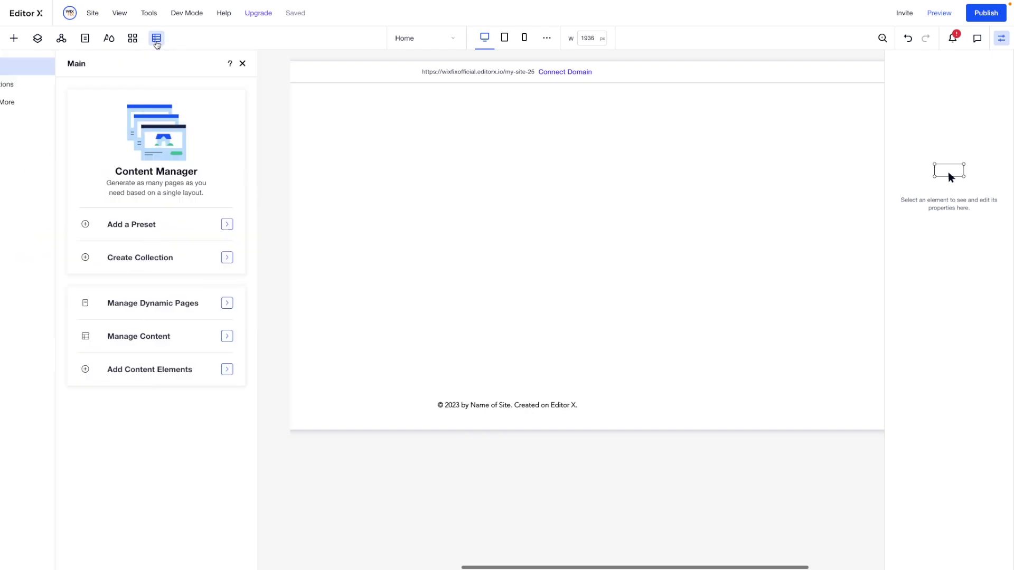
pyautogui.click(40, 90)
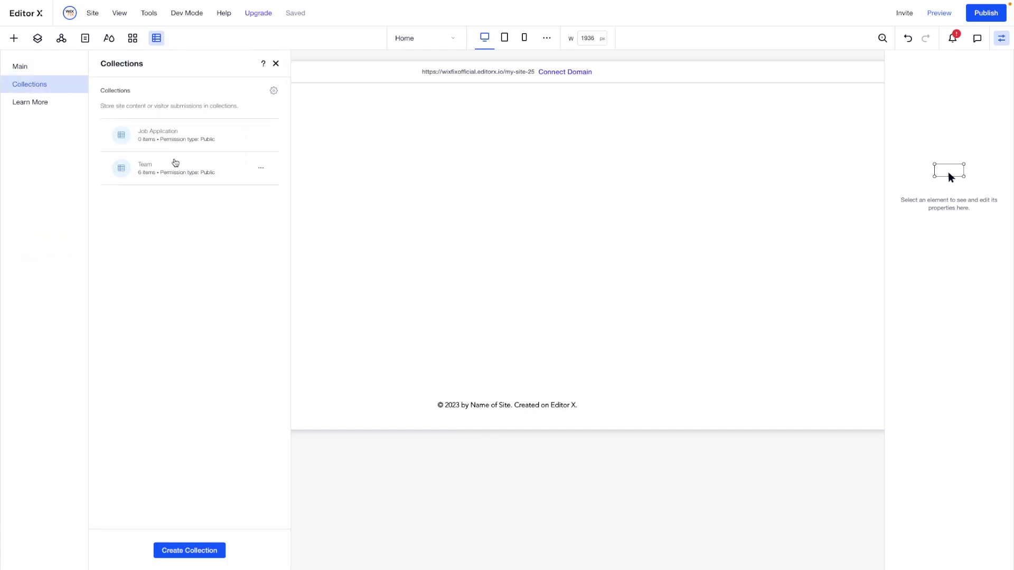
pyautogui.click(172, 134)
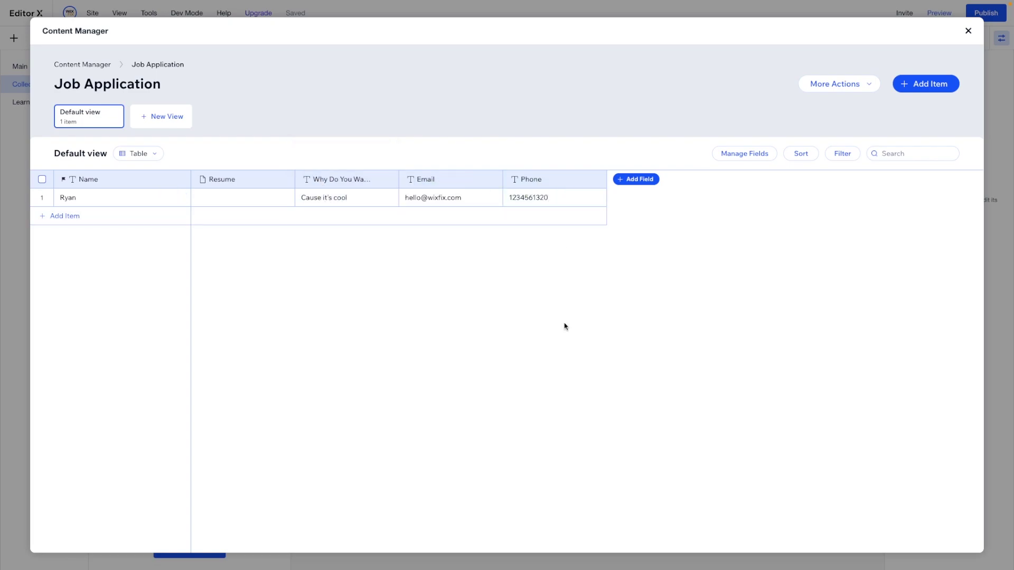
pyautogui.press('Escape')
pyautogui.click(416, 38)
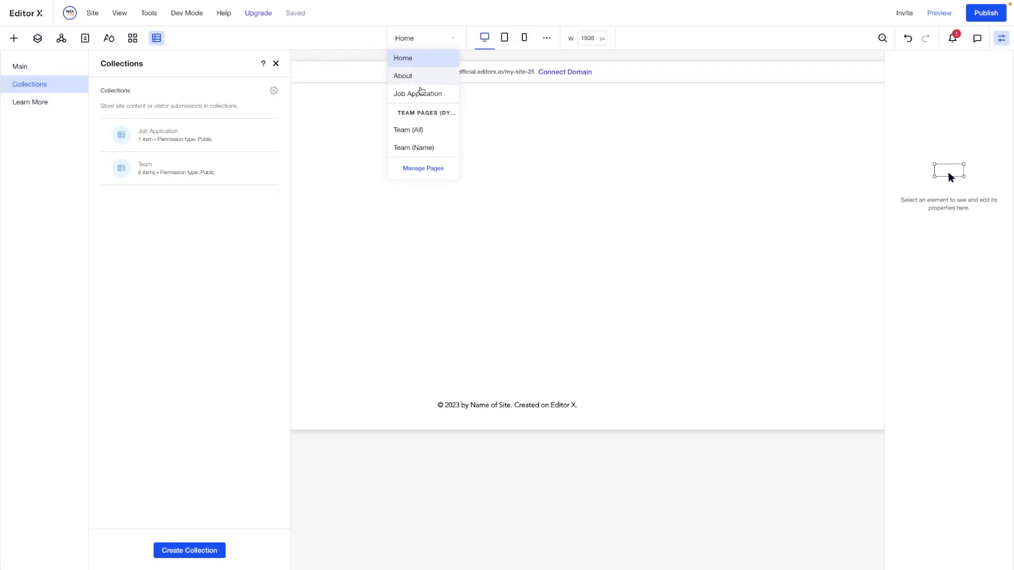
pyautogui.click(421, 93)
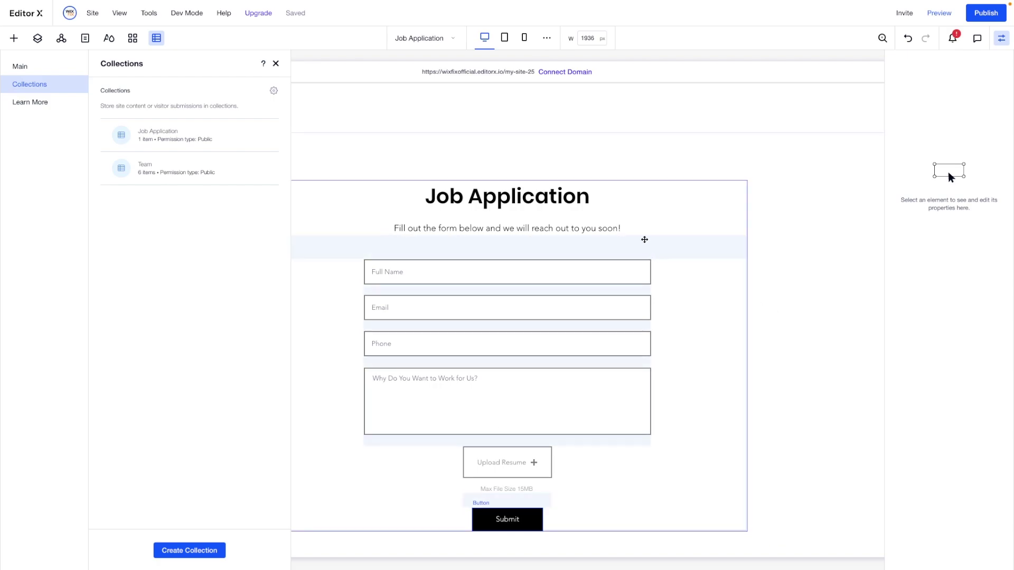
# Create a blank automation titled 'Job Application Submission' triggered by Wix Data Forms submissions
pyautogui.moveTo(93, 27)
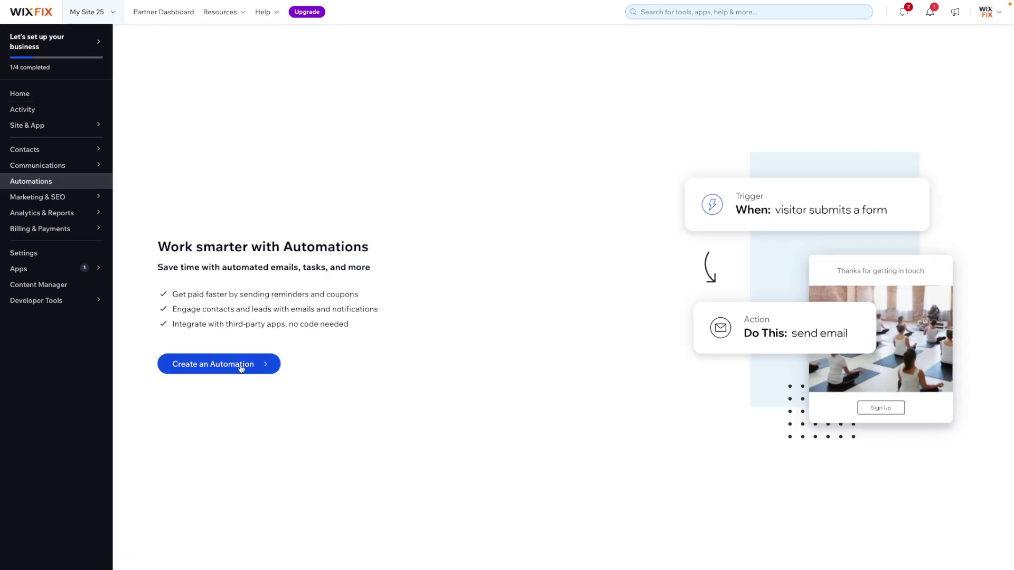
pyautogui.click(240, 367)
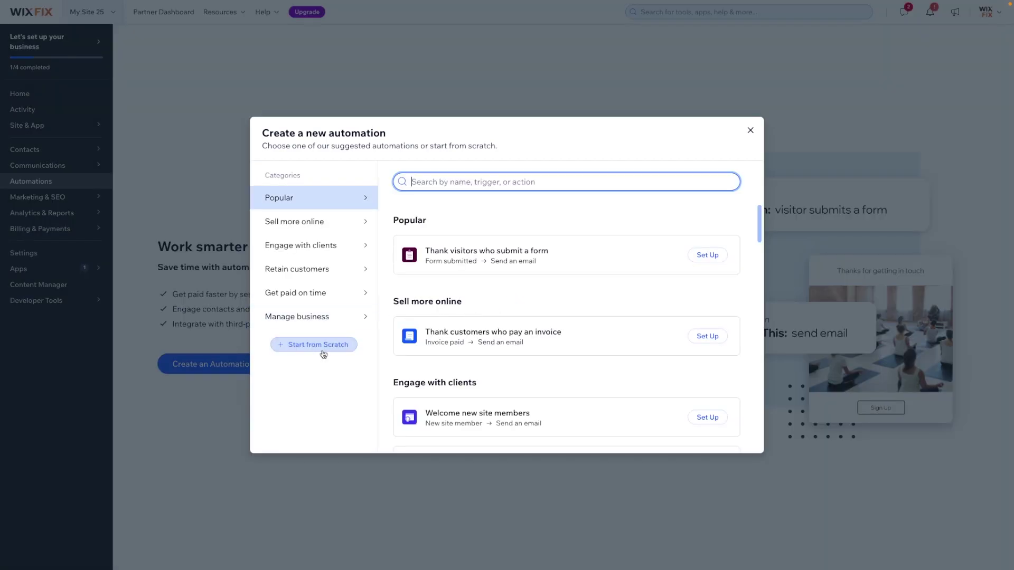
pyautogui.click(320, 346)
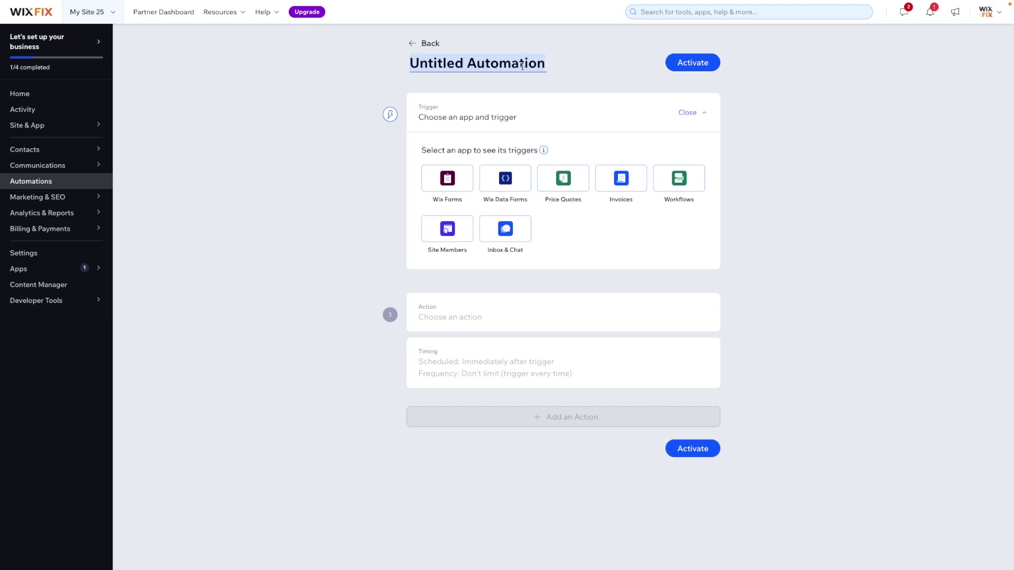
pyautogui.write('Job Application Su')
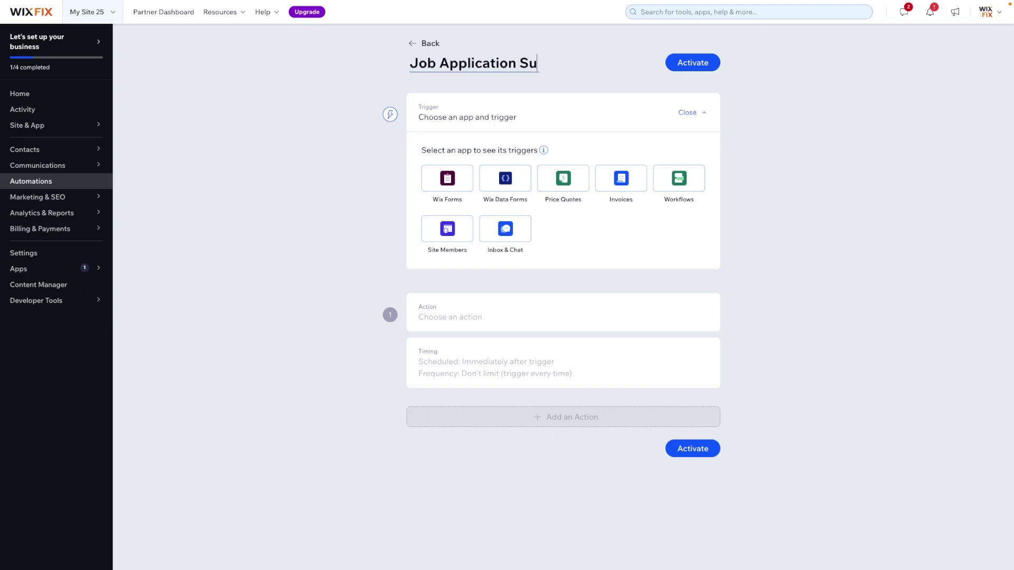
pyautogui.write('bmission')
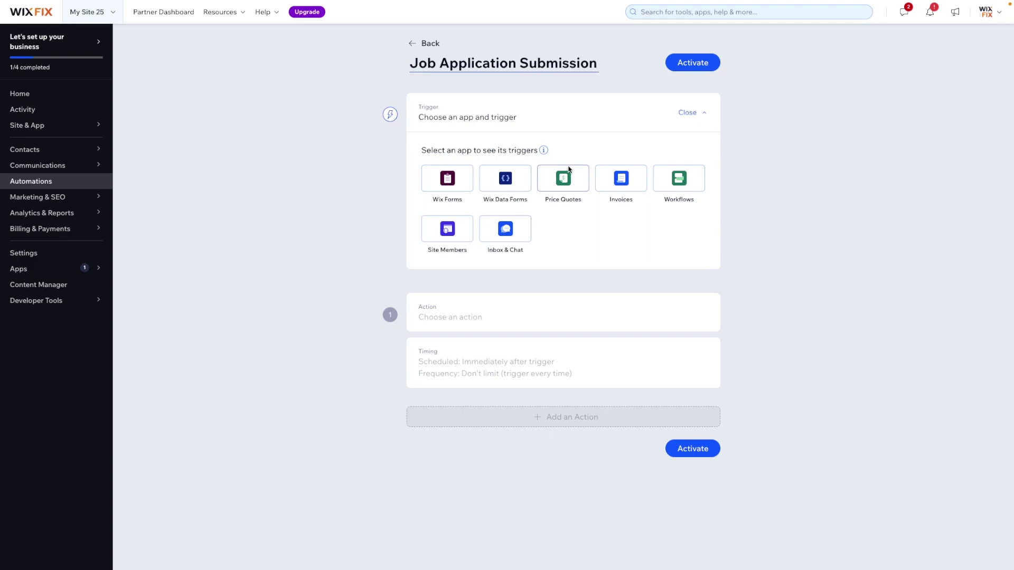
pyautogui.click(504, 182)
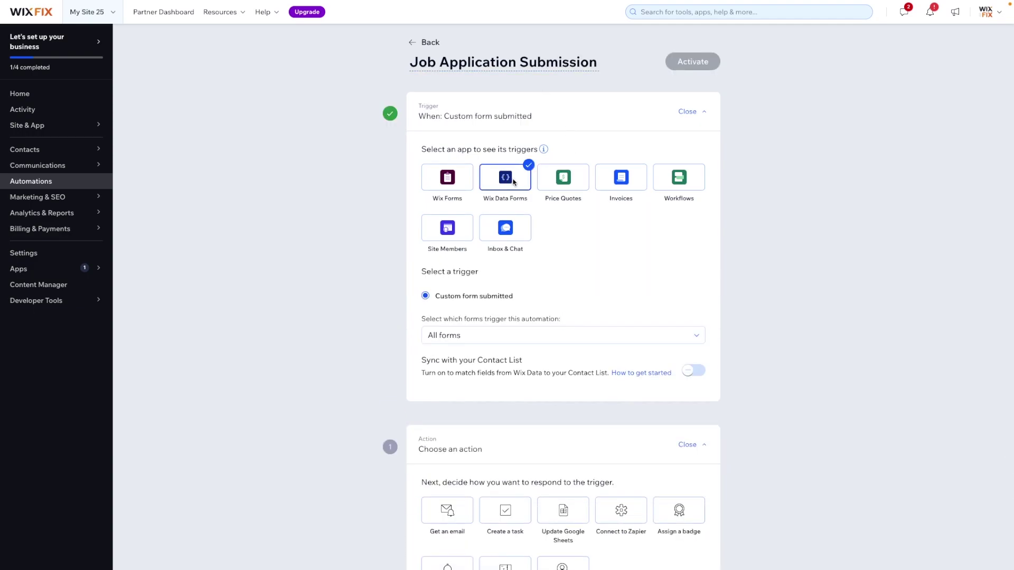
# Set the trigger to Specific forms, with only the Job Application form selected, and apply
pyautogui.scroll(-1, 566, 322)
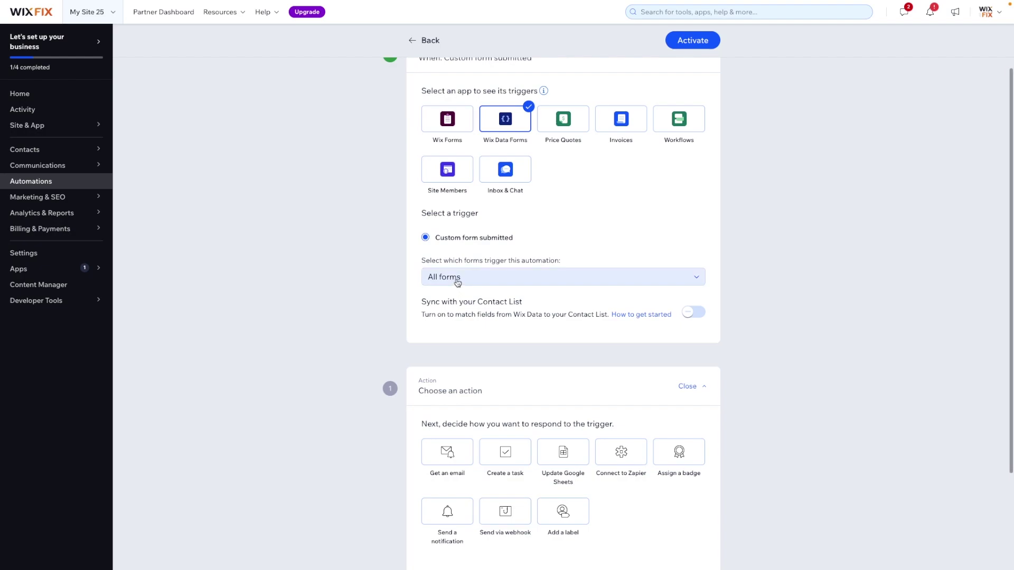
pyautogui.click(480, 280)
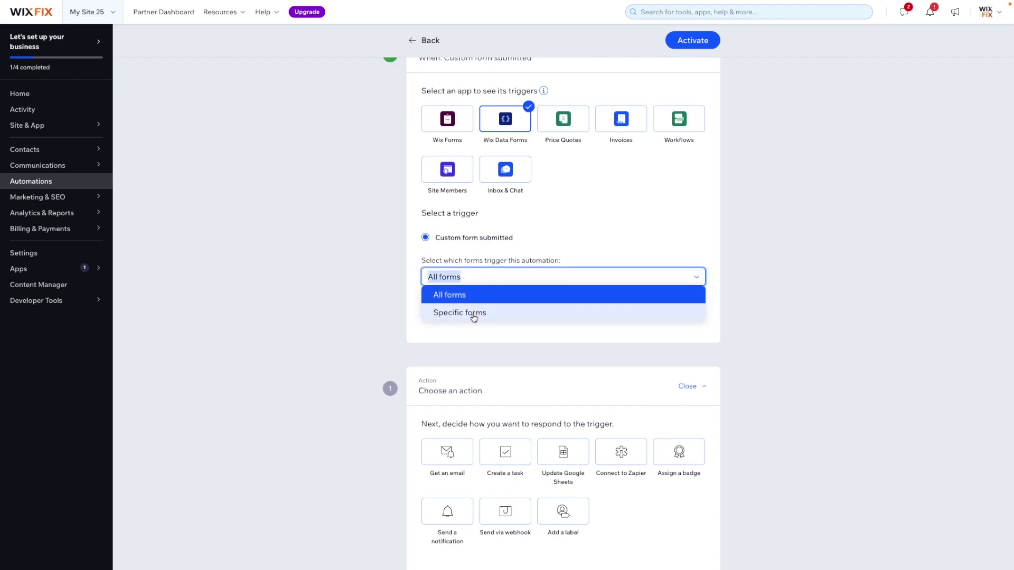
pyautogui.click(475, 312)
pyautogui.click(483, 319)
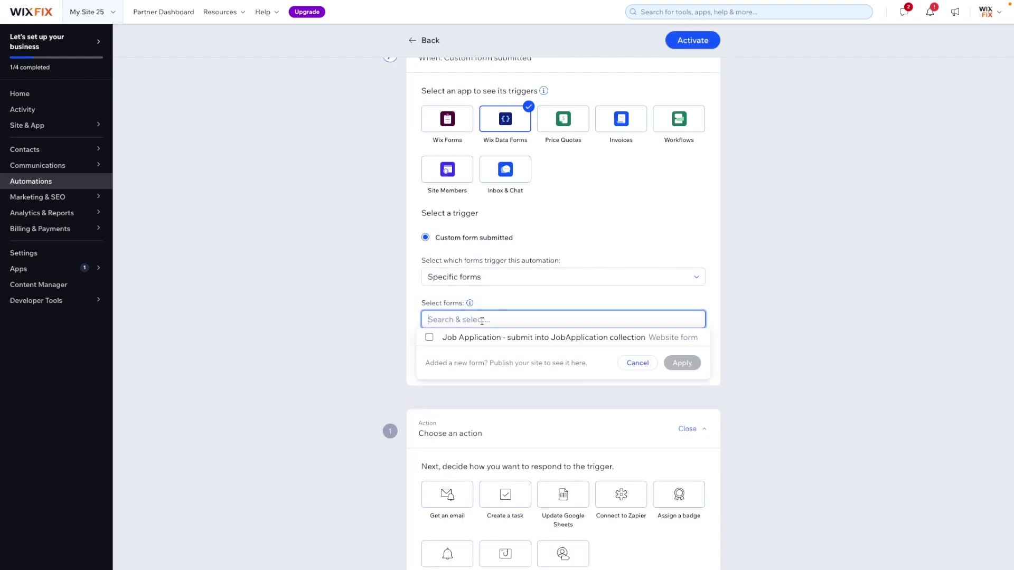
pyautogui.click(454, 340)
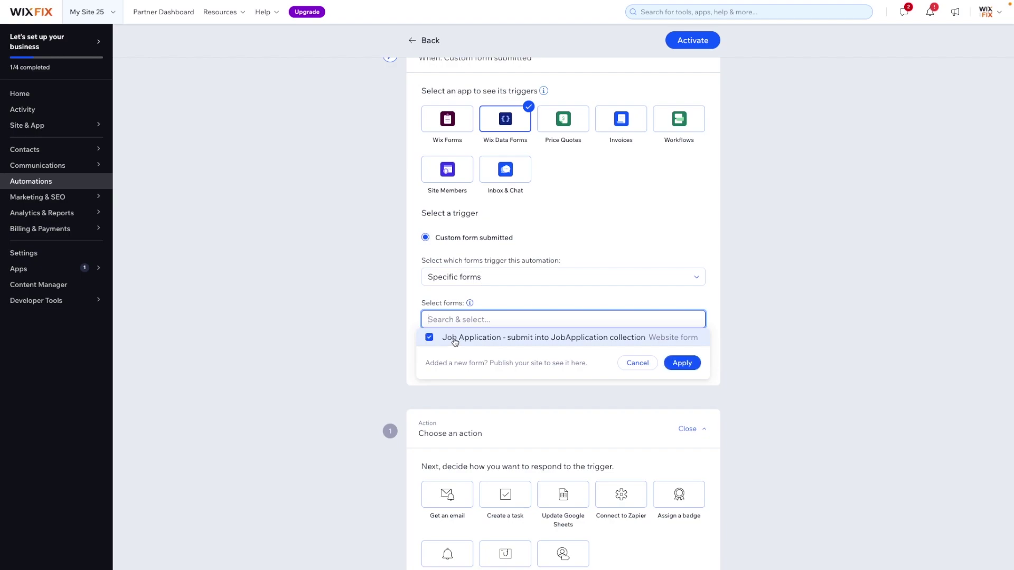
pyautogui.click(682, 363)
pyautogui.scroll(1, 794, 329)
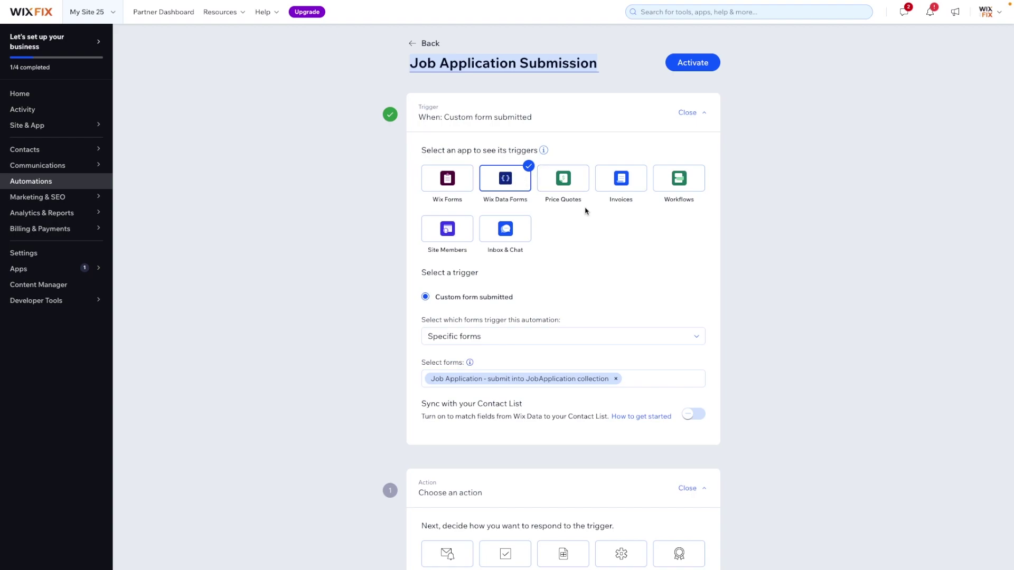
pyautogui.scroll(-3, 629, 283)
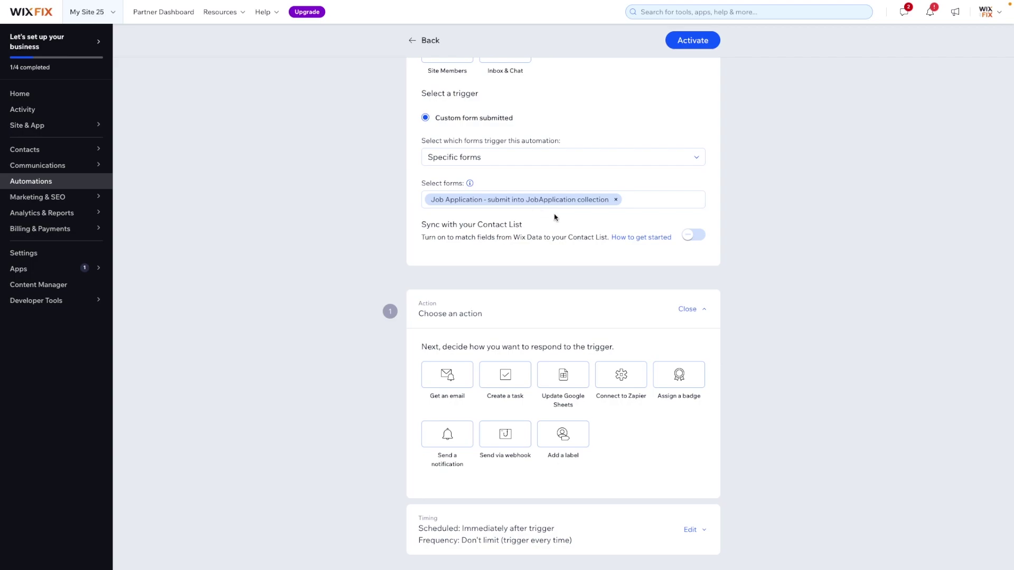
pyautogui.scroll(-2, 562, 228)
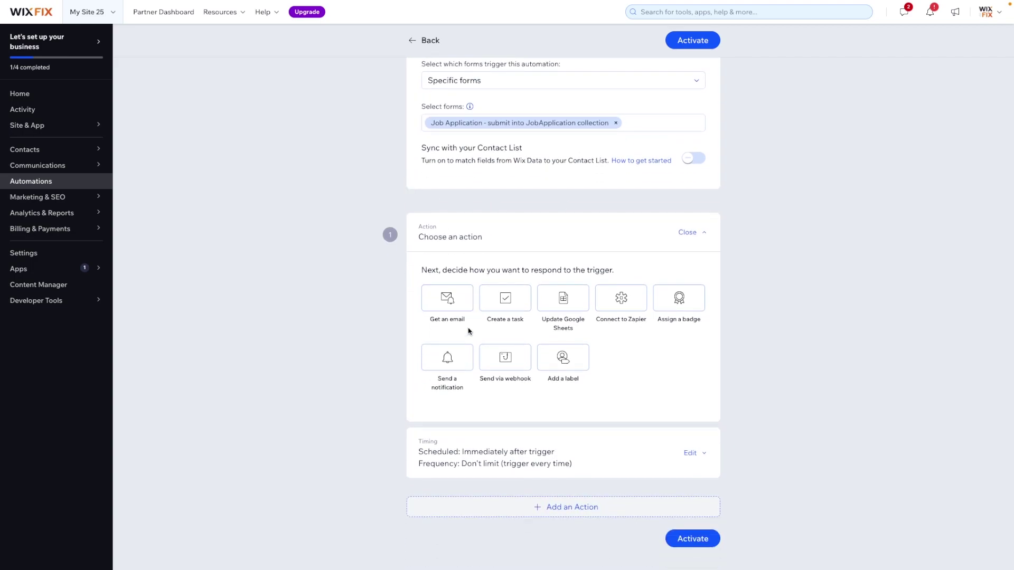
pyautogui.scroll(4, 562, 245)
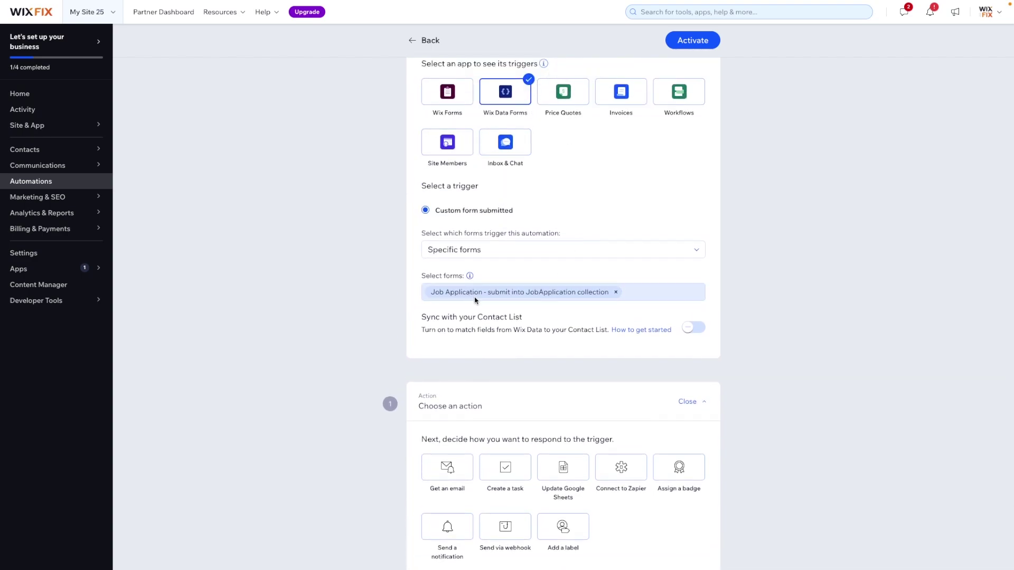
pyautogui.scroll(-4, 481, 294)
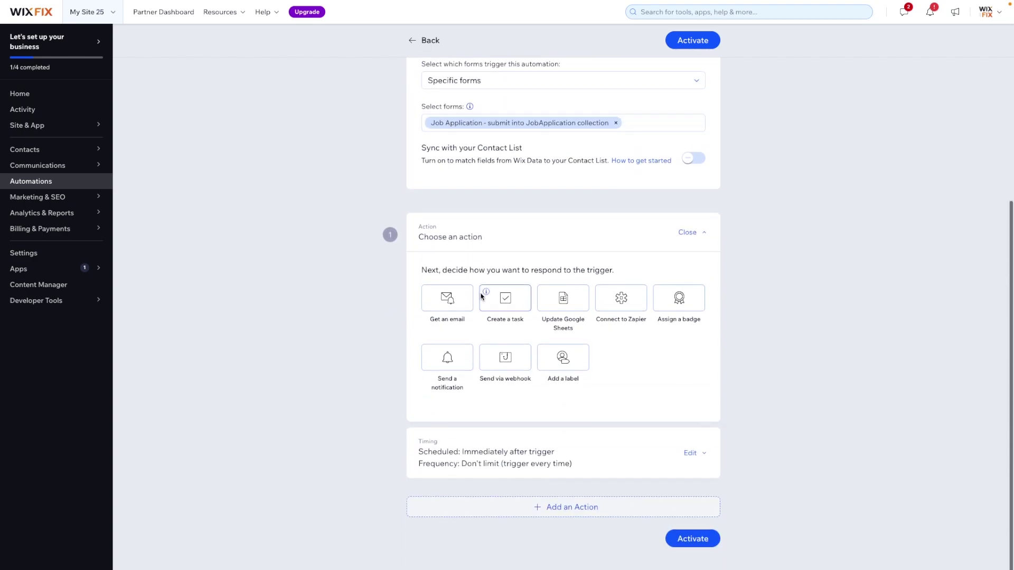
# Make the action send an email with subject 'Jub Application Submission' that includes trigger details
pyautogui.click(451, 300)
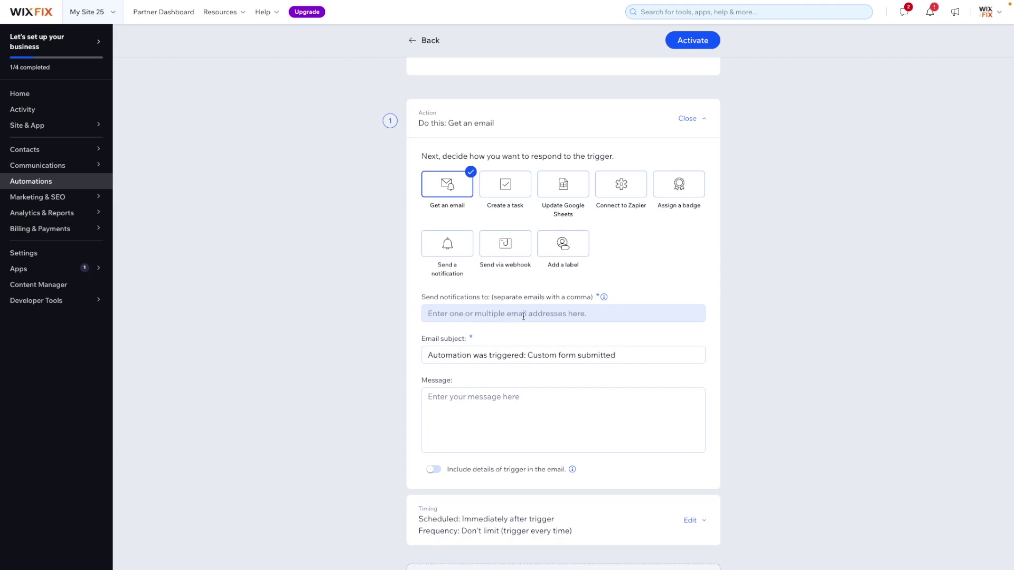
pyautogui.scroll(-2, 523, 316)
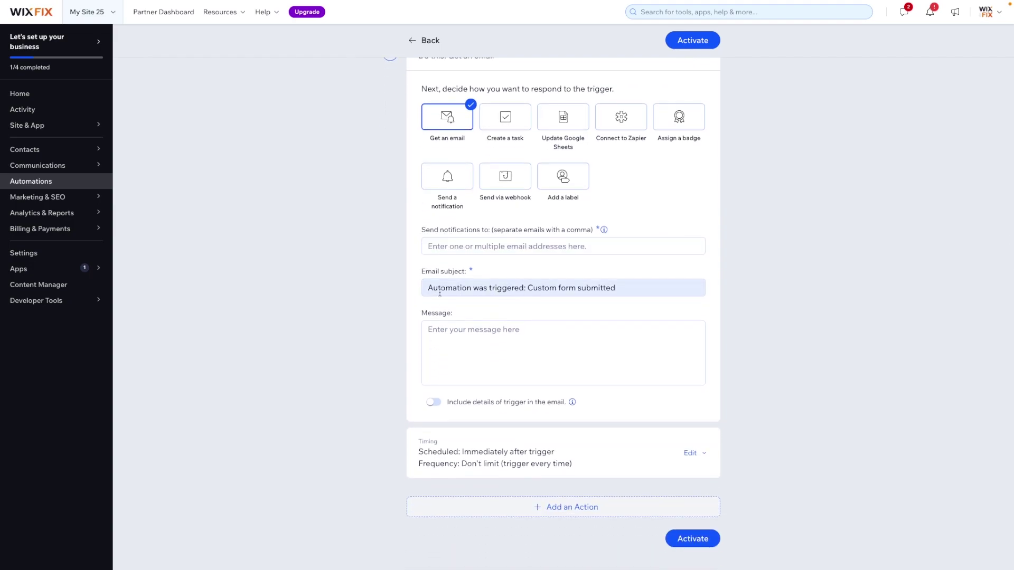
pyautogui.tripleClick(521, 290)
pyautogui.write('Jub')
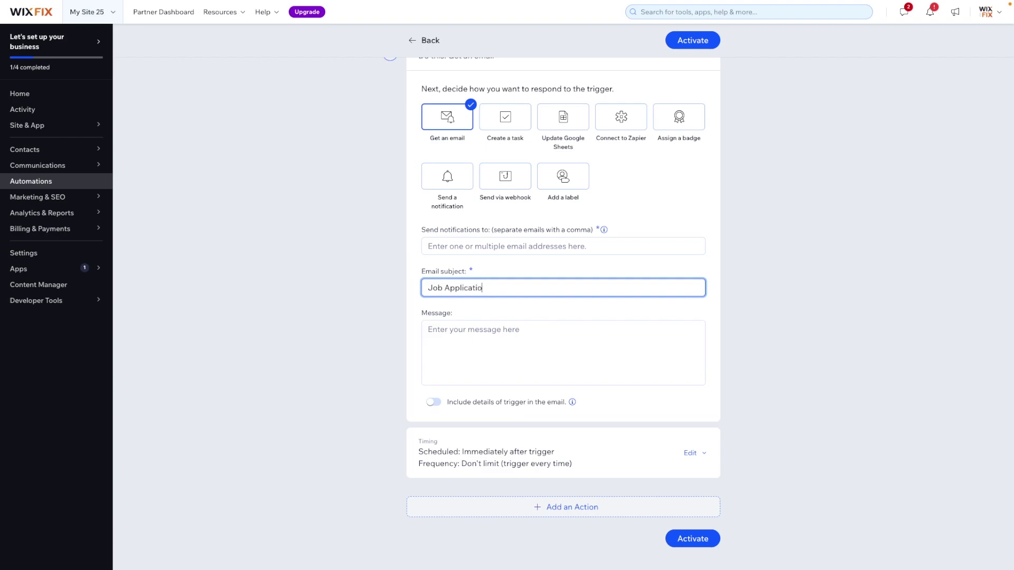
pyautogui.write(' Application Submission')
pyautogui.click(434, 403)
# Enter the recipient email address and expand the email's Timing settings
pyautogui.click(530, 246)
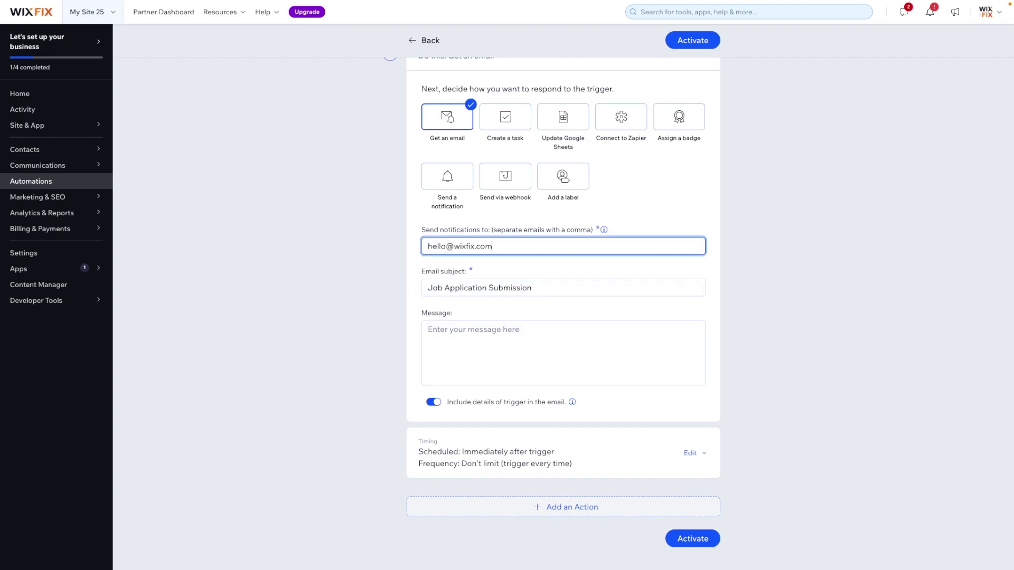
pyautogui.click(511, 462)
pyautogui.scroll(-2, 512, 459)
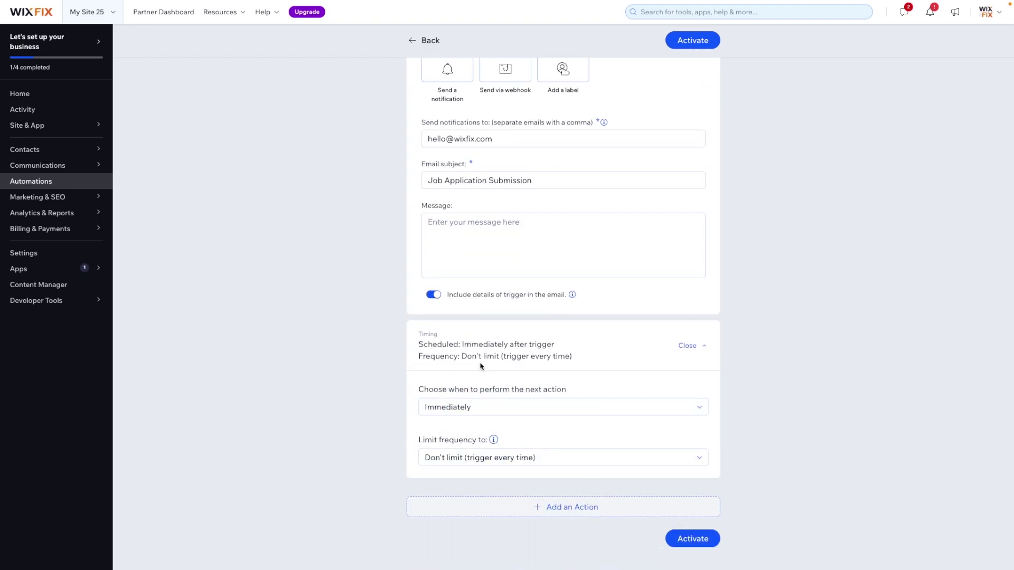
pyautogui.scroll(6, 709, 222)
pyautogui.scroll(-6, 710, 222)
# Activate the Job Application Submission automation
pyautogui.click(698, 539)
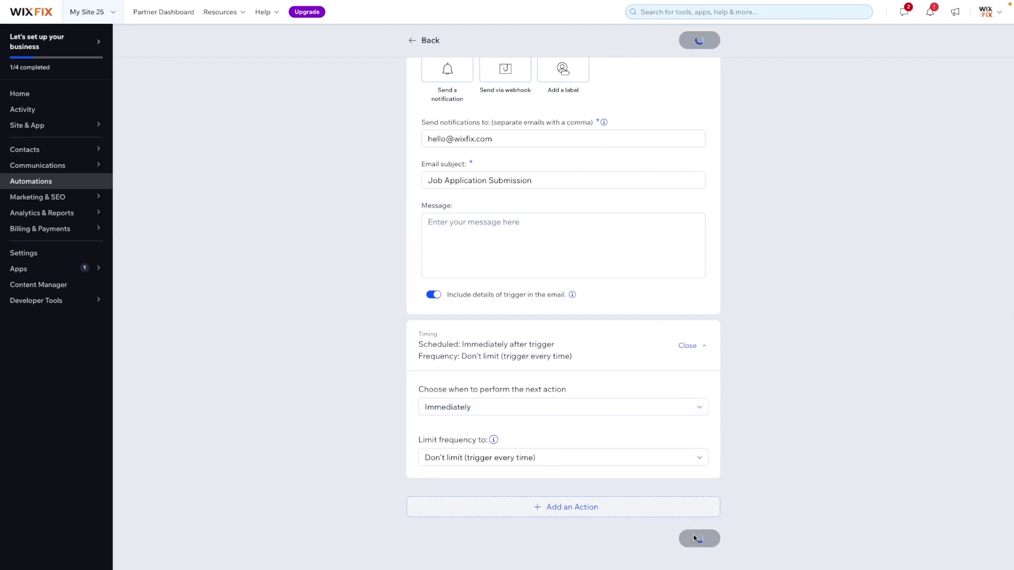